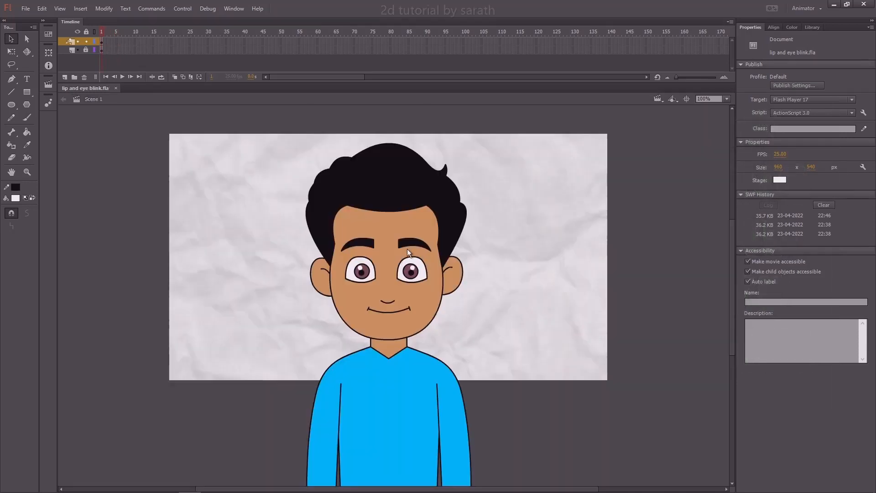
- Open the character symbol on the stage for editing in place
click(402, 258)
drag(407, 267, 411, 267)
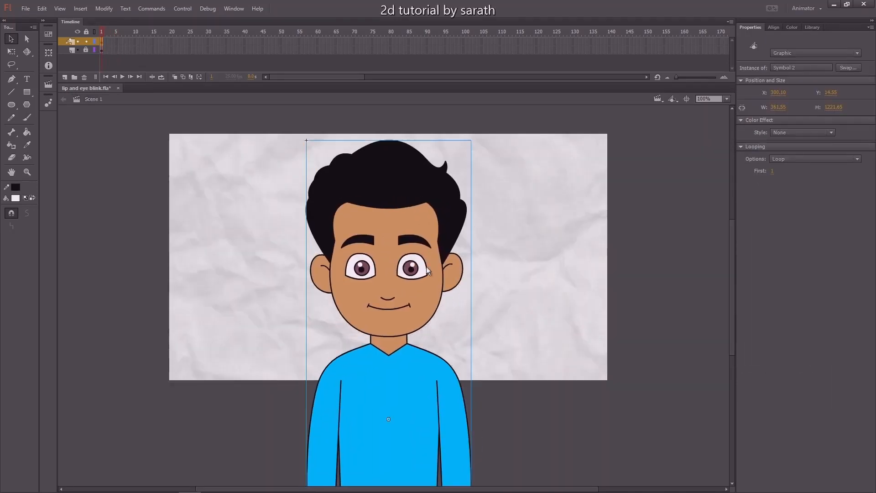
double_click(385, 231)
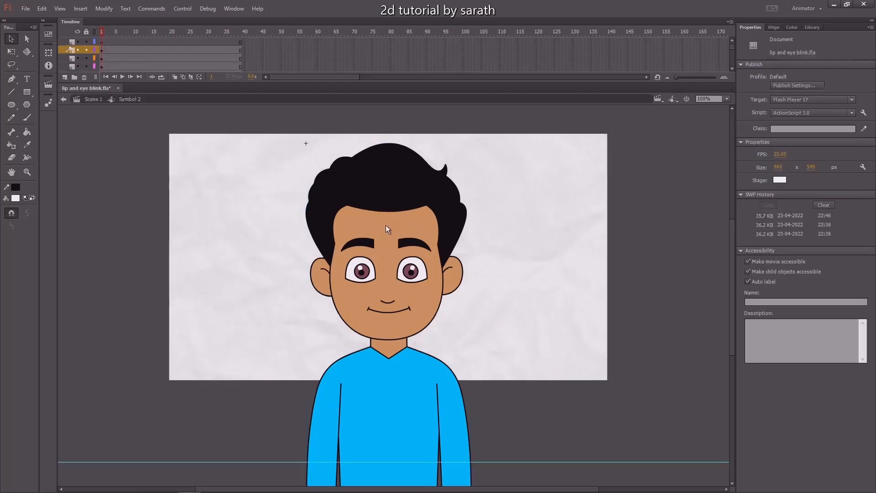
- Examine how the character symbol is divided into separate head, torso and limb parts
click(79, 50)
click(79, 50)
click(437, 303)
scroll(477, 259, down, 3)
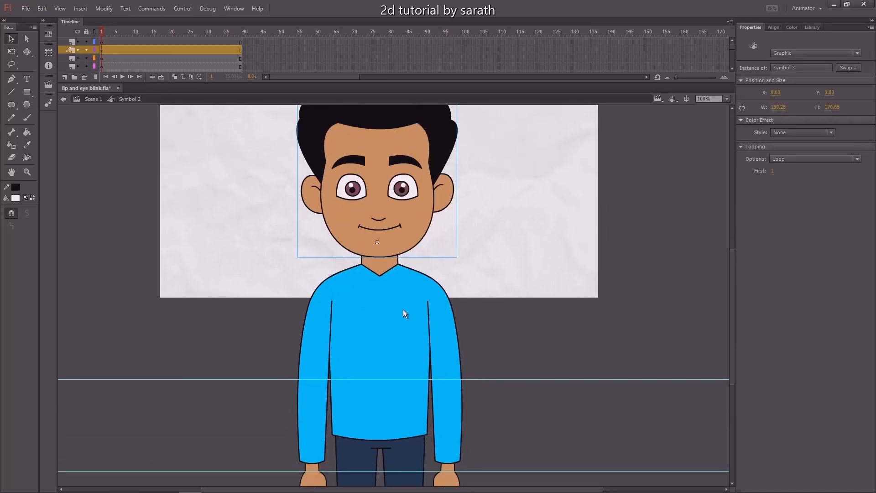
click(367, 321)
key(ctrl+a)
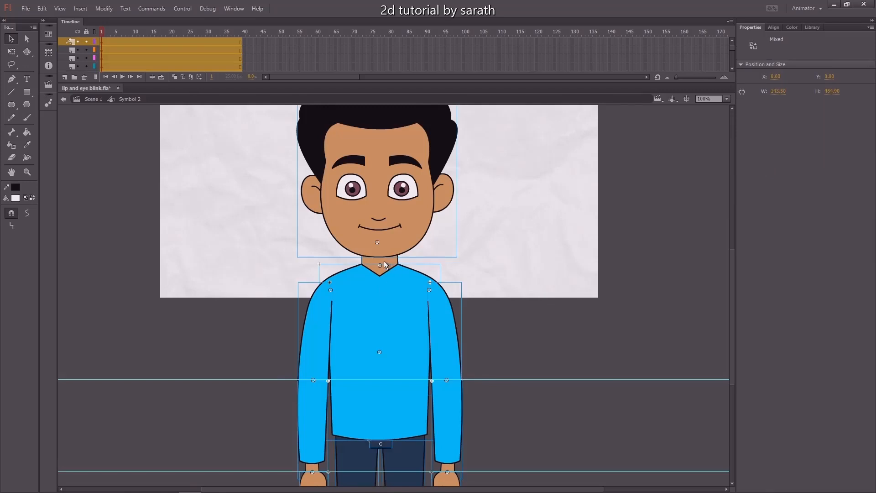
scroll(282, 204, up, 3)
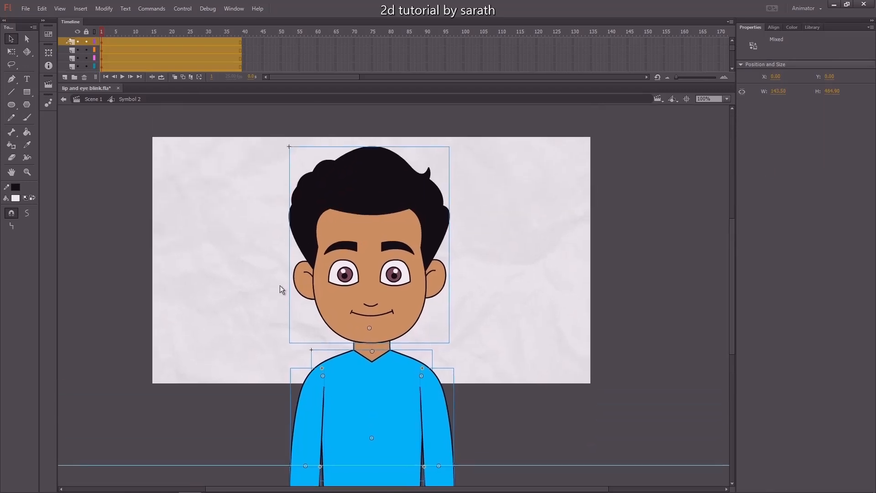
click(487, 270)
- Open the head symbol for editing and select all of its artwork
click(385, 286)
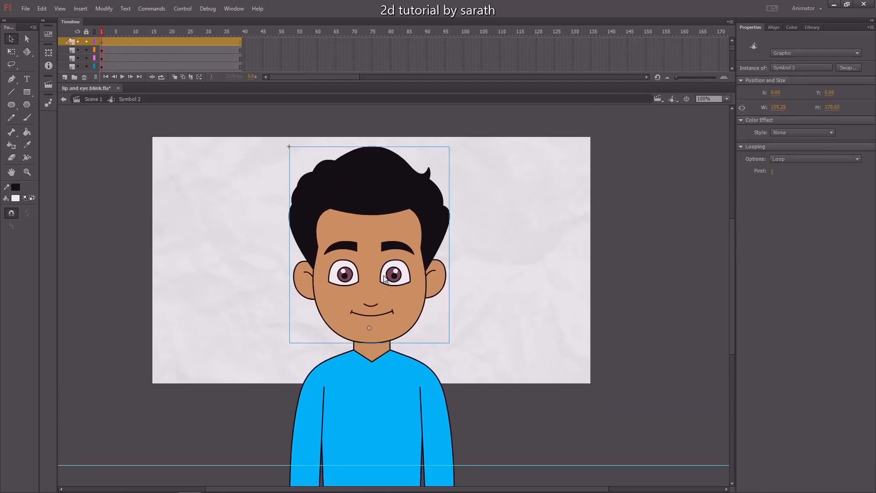
double_click(392, 280)
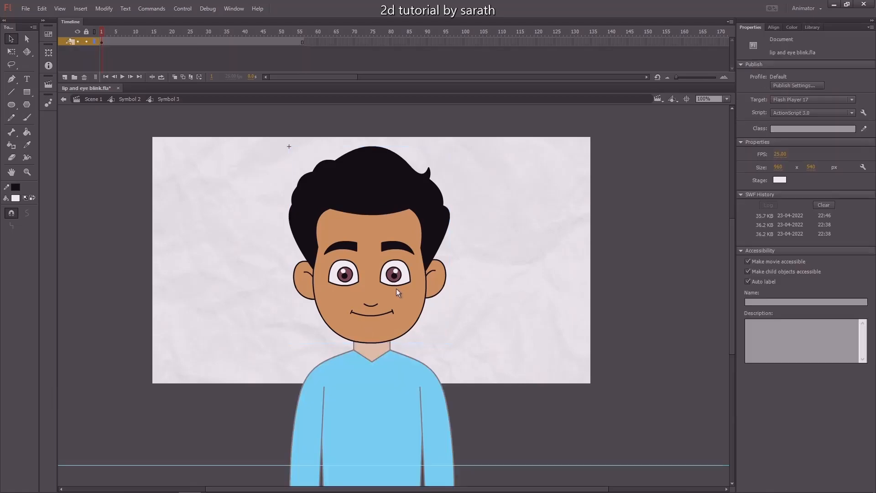
mouse_move(508, 134)
mouse_down()
mouse_move(190, 383)
mouse_move(197, 372)
mouse_up()
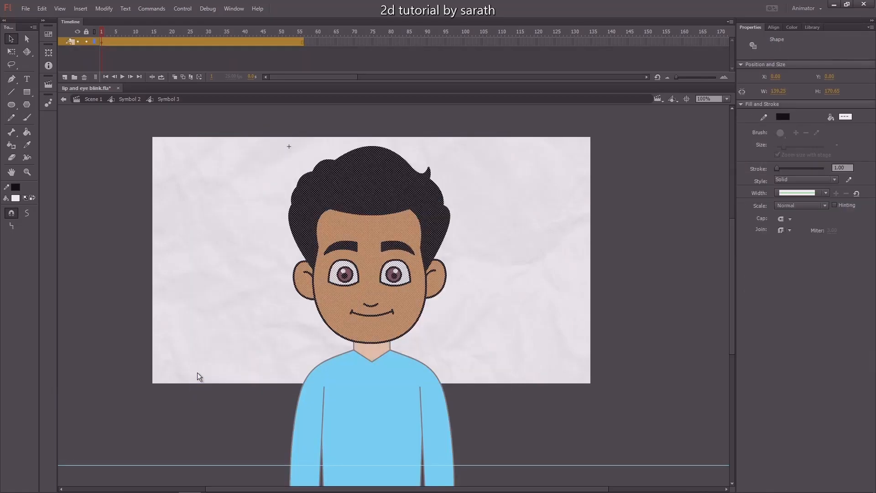
- Convert the complete eye and eyebrow on the left side of the face into one graphic symbol
key(ctrl+equal)
click(200, 230)
mouse_move(222, 252)
mouse_down()
mouse_move(204, 226)
mouse_move(201, 193)
mouse_move(236, 187)
mouse_up()
click(320, 278)
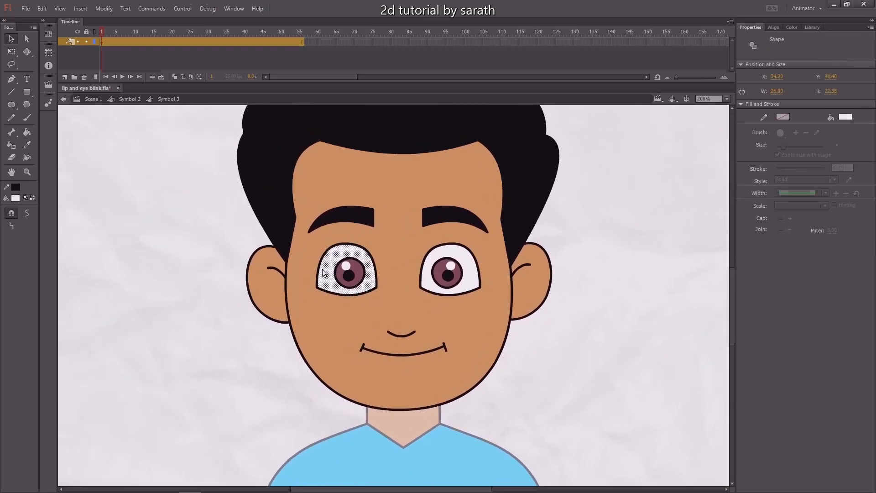
key(ctrl+equal)
click(150, 244)
drag(379, 221, 227, 183)
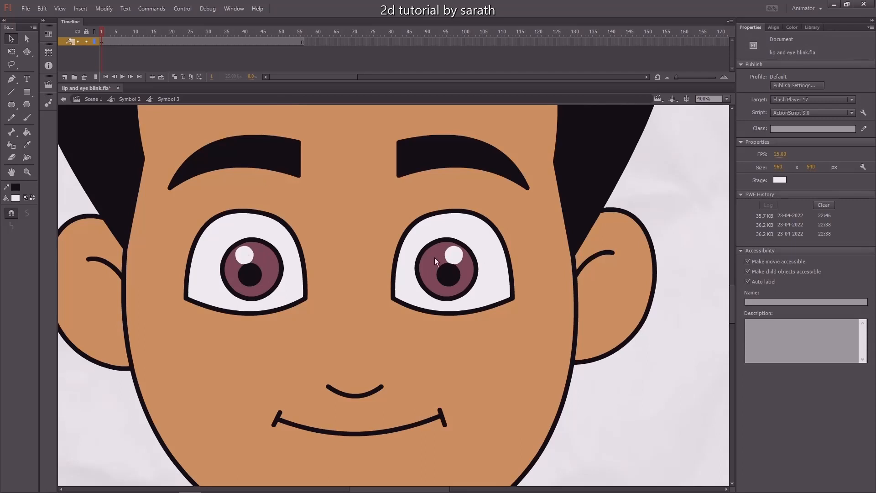
drag(291, 245, 316, 255)
click(306, 275)
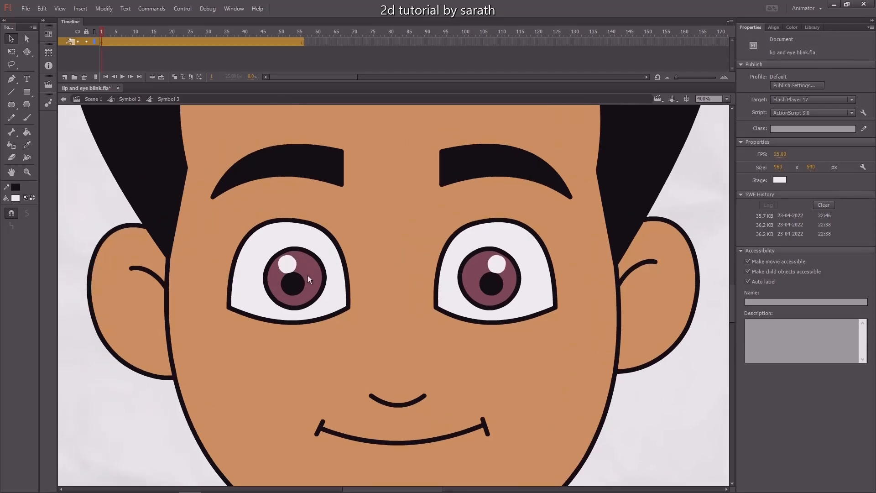
double_click(300, 241)
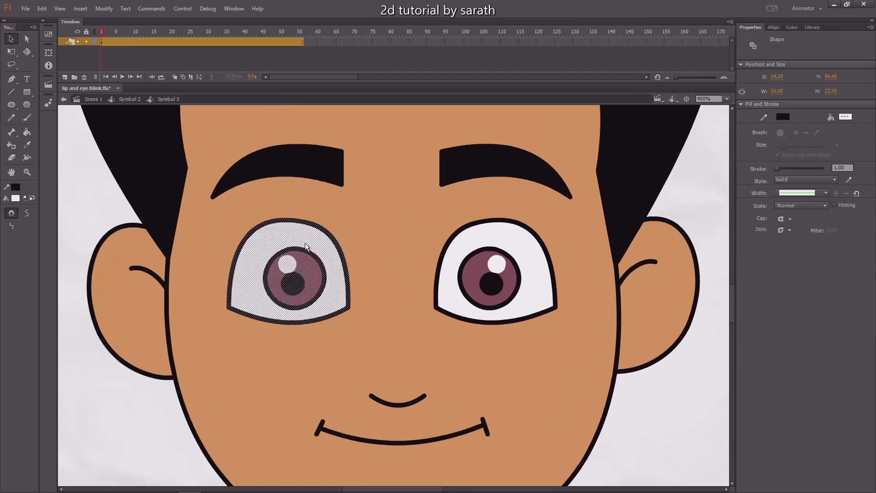
shift+click(308, 159)
key(F8)
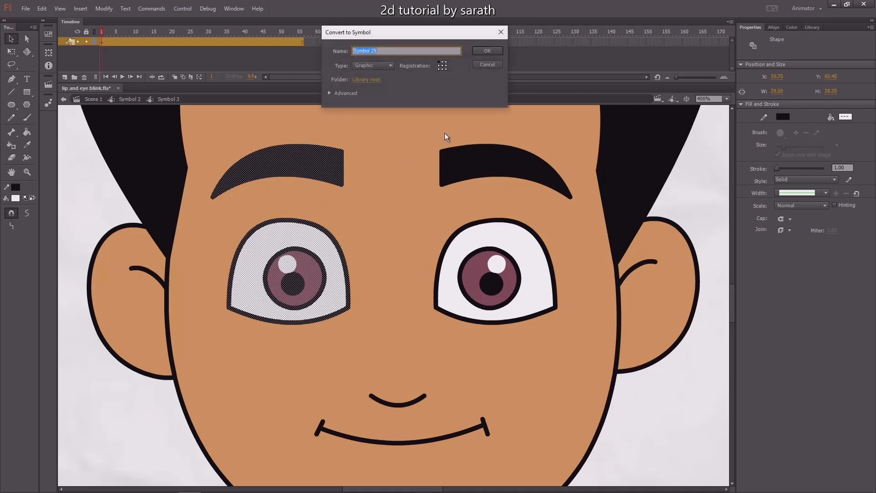
click(484, 51)
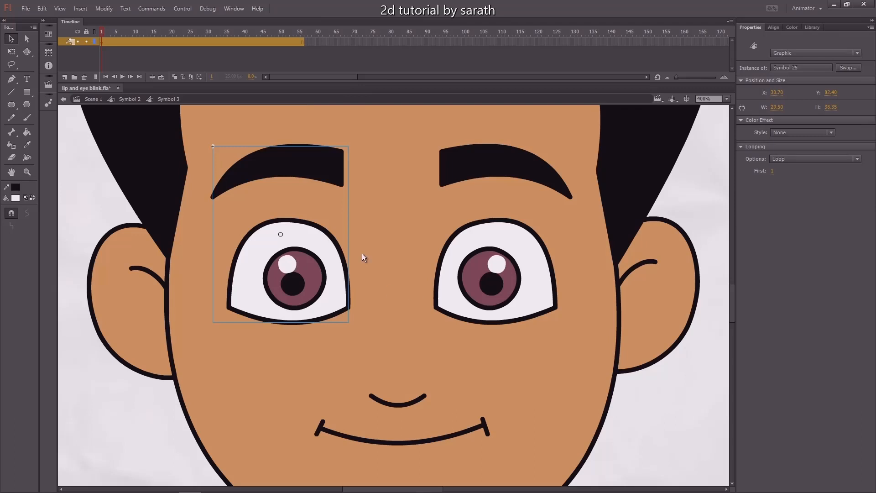
- Convert the eye and eyebrow on the right side of the face into one graphic symbol
click(453, 297)
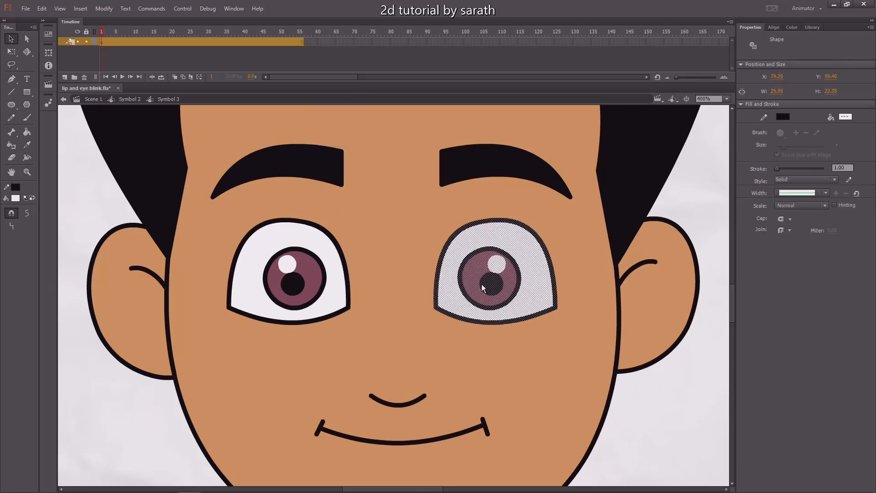
shift+click(491, 166)
key(F8)
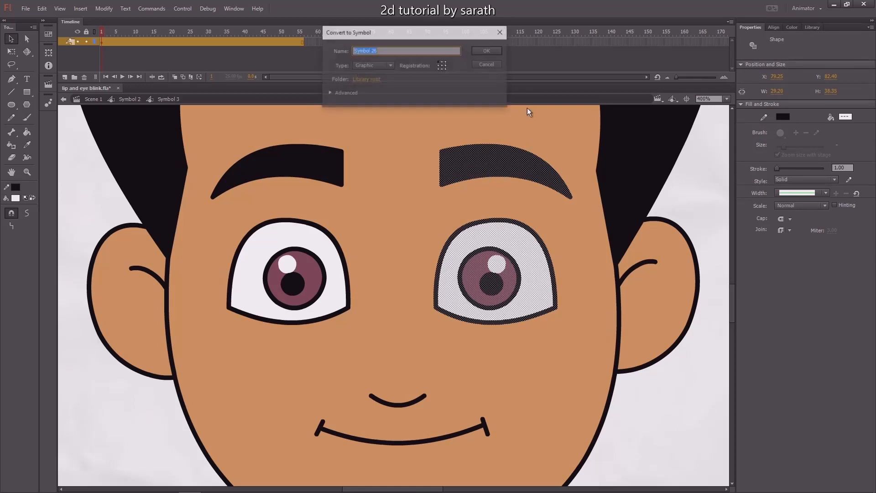
click(499, 50)
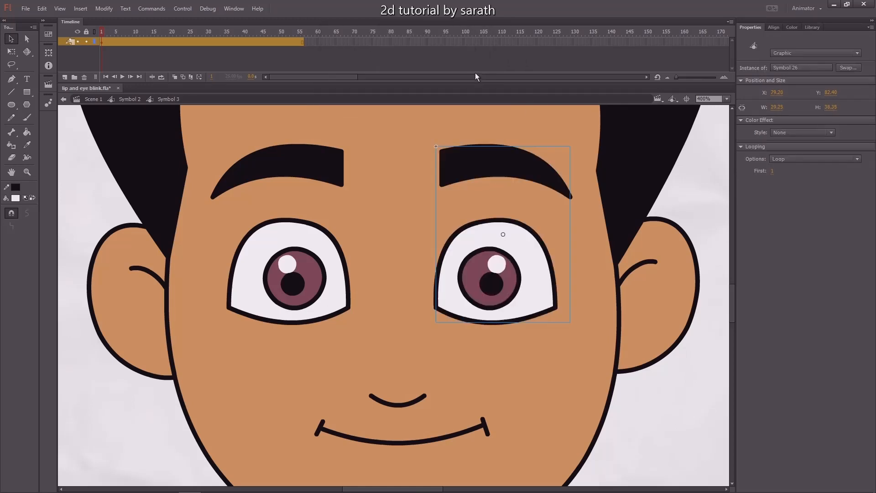
click(284, 264)
shift+click(479, 283)
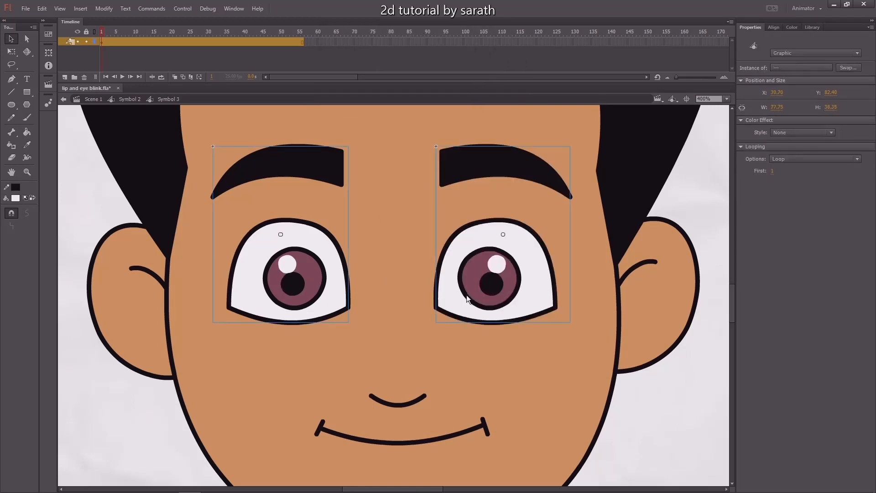
click(126, 209)
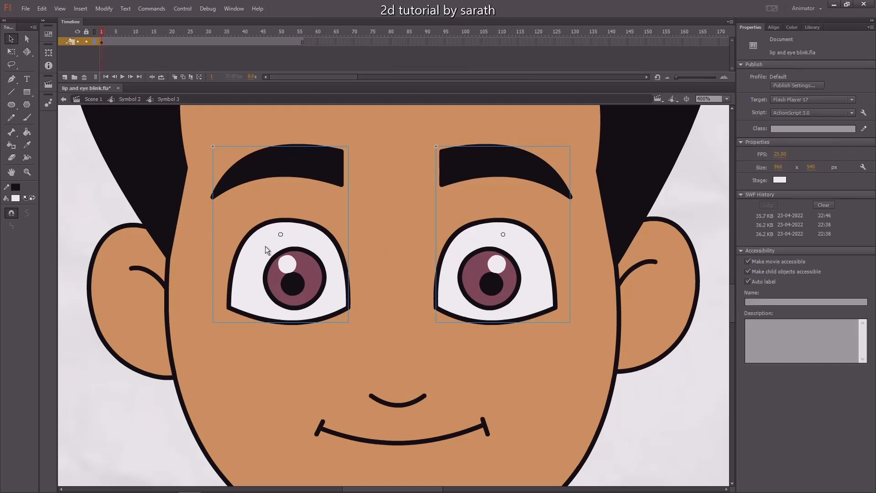
- Fill the holes behind the left eye-and-eyebrow symbol with the sampled skin colour, cutting the symbol out and pasting it back in place
click(292, 267)
key(Delete)
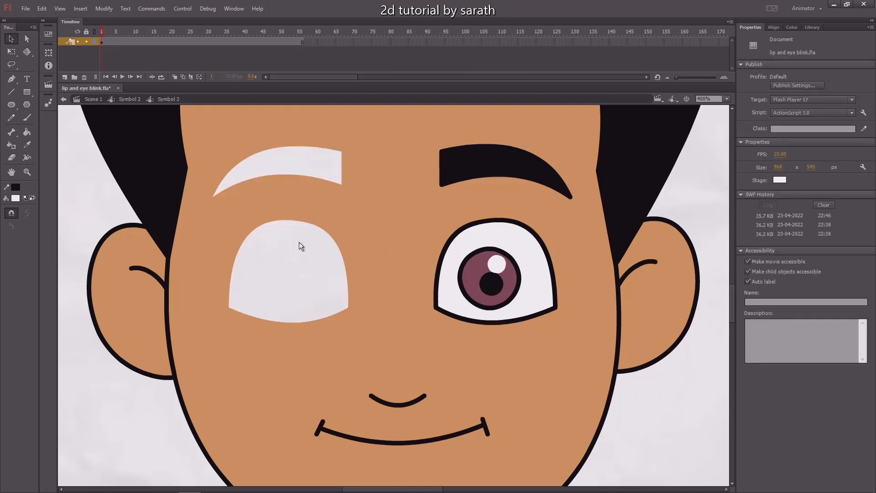
key(i)
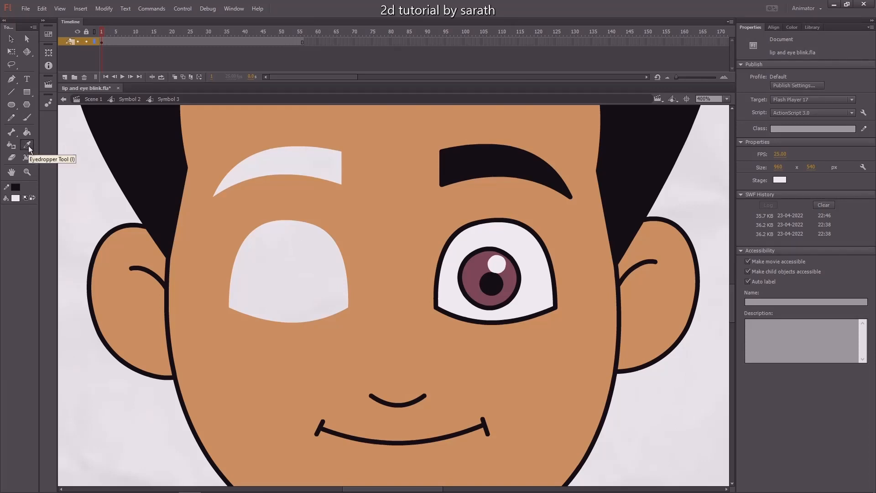
click(358, 229)
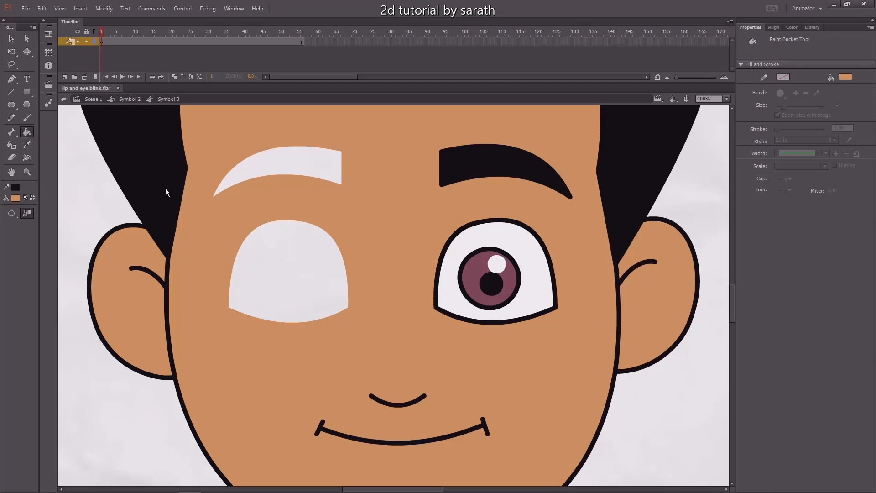
click(283, 270)
click(310, 167)
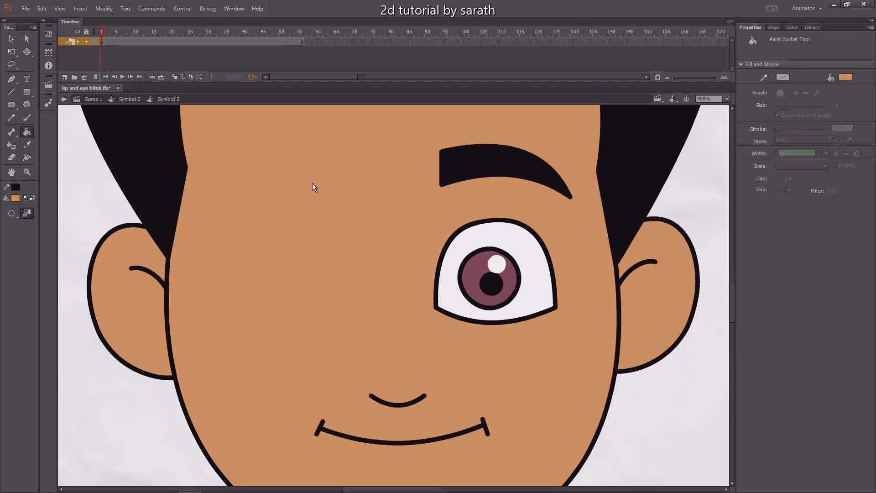
key(ctrl+shift+v)
key(v)
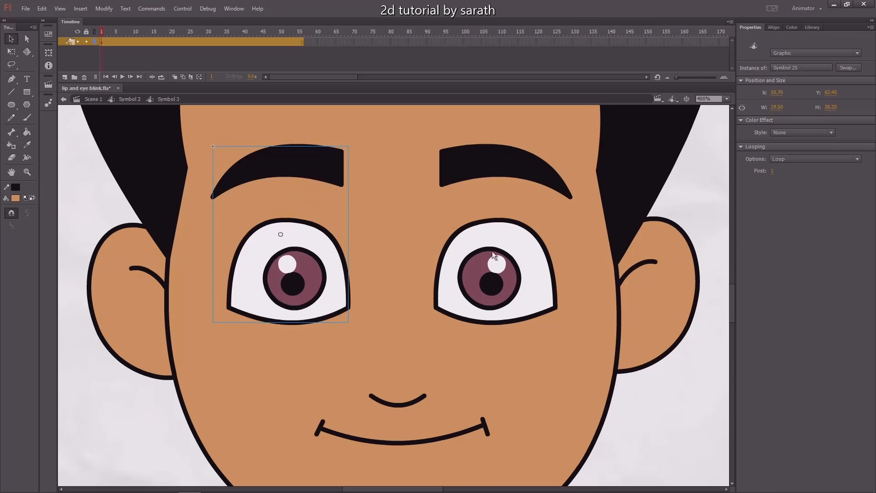
- Cut out the right eye-and-eyebrow symbol, fill the holes behind it with skin colour, and paste it back in place
click(493, 252)
drag(513, 217, 426, 203)
key(ctrl+x)
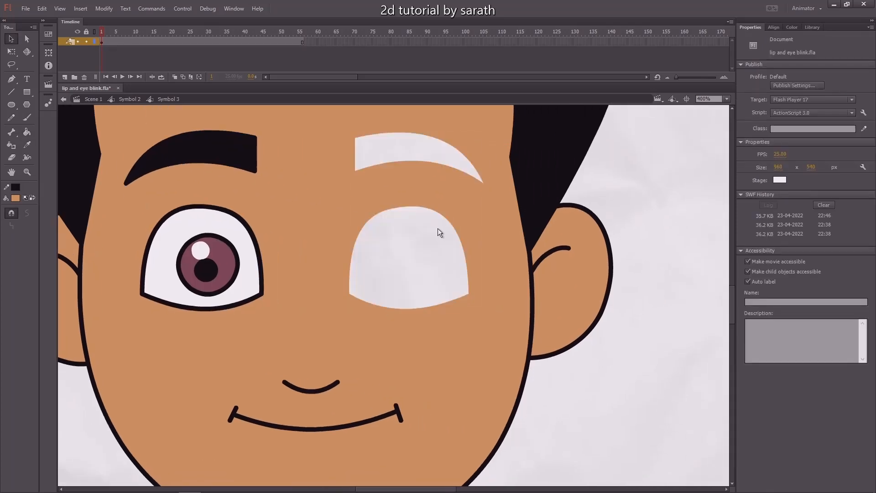
key(k)
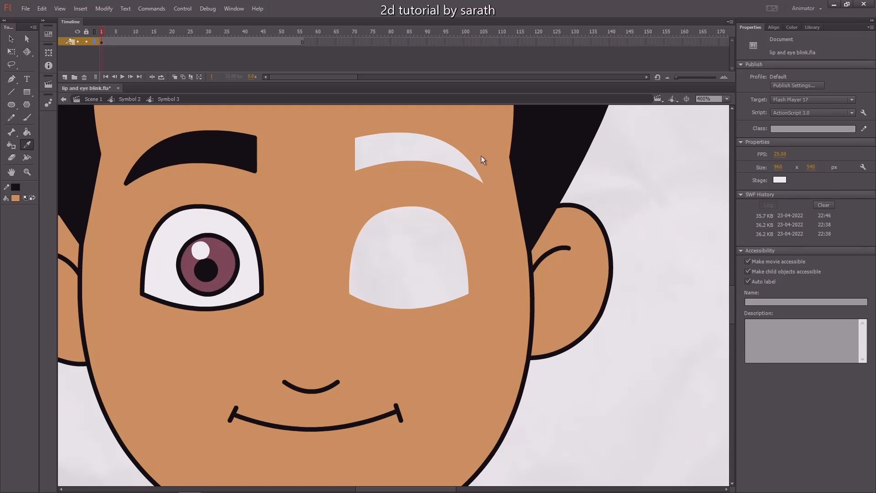
click(440, 156)
click(425, 237)
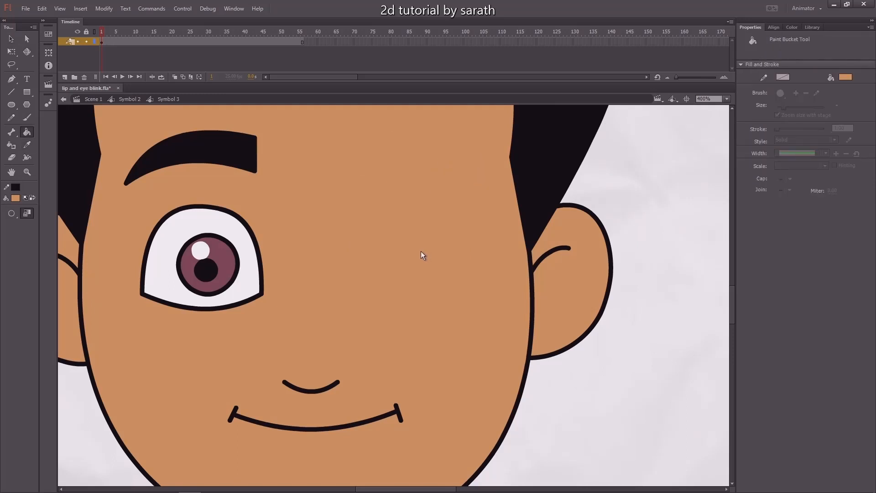
key(ctrl+shift+v)
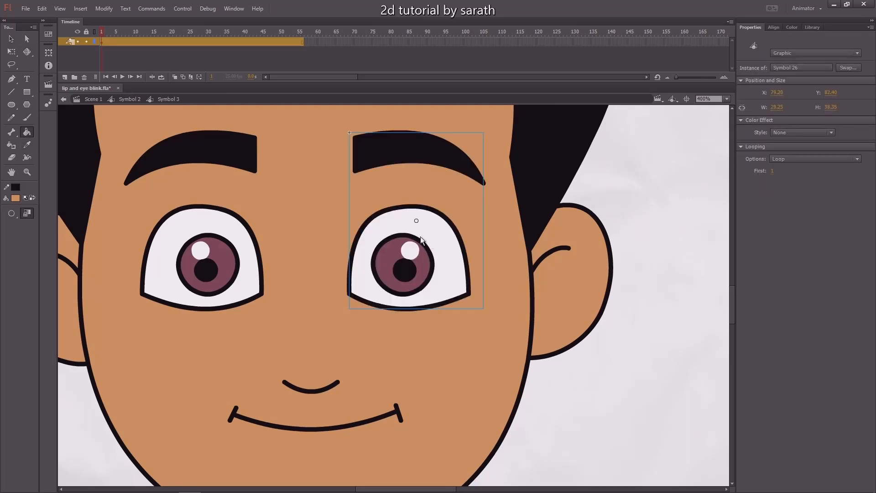
key(v)
- Open the left eye-and-eyebrow symbol for editing in place
drag(346, 234, 404, 289)
click(638, 255)
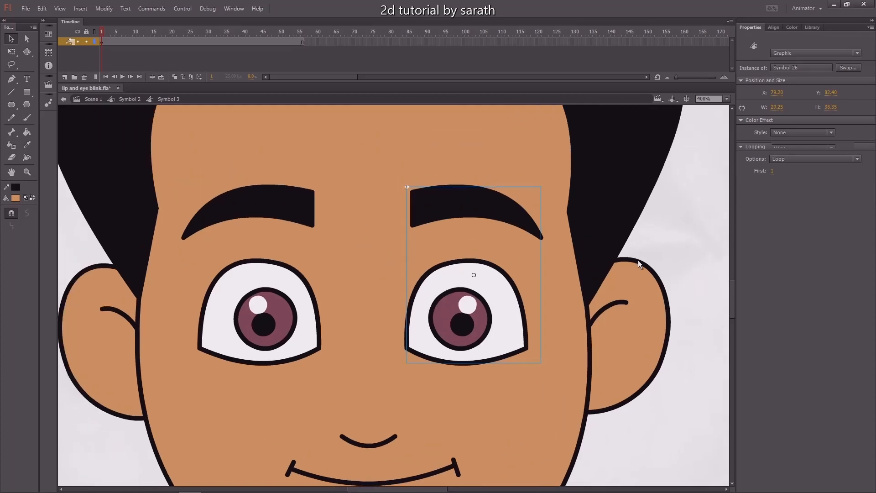
click(273, 219)
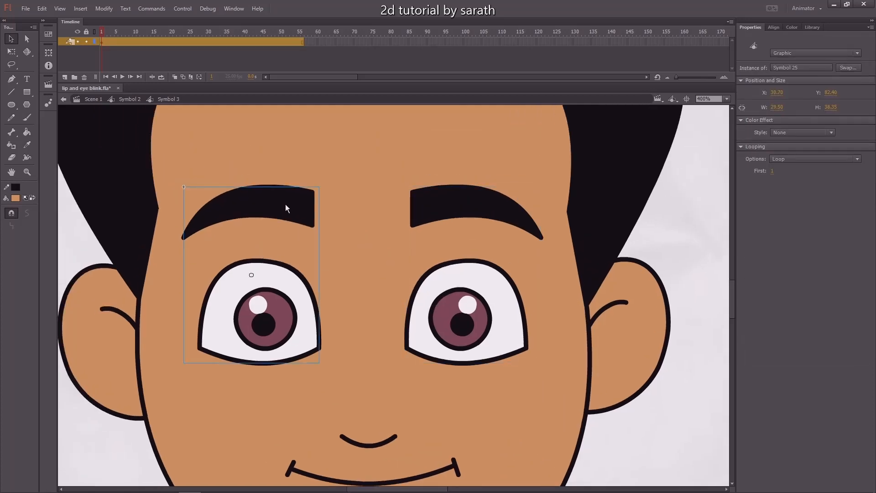
double_click(286, 208)
click(297, 232)
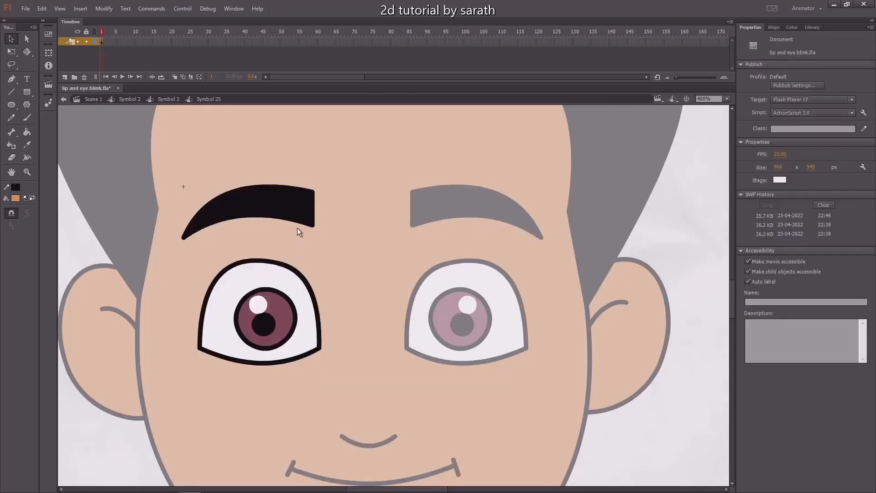
- Convert the left eyebrow into its own graphic symbol
click(274, 210)
key(F8)
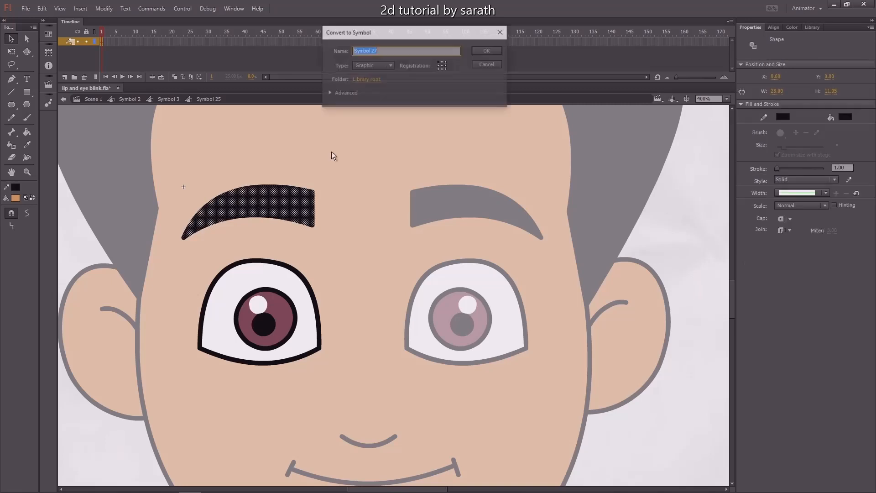
click(491, 50)
- Convert the left eye's whole iris, including its outline, pupil and highlight, into its own graphic symbol
click(272, 303)
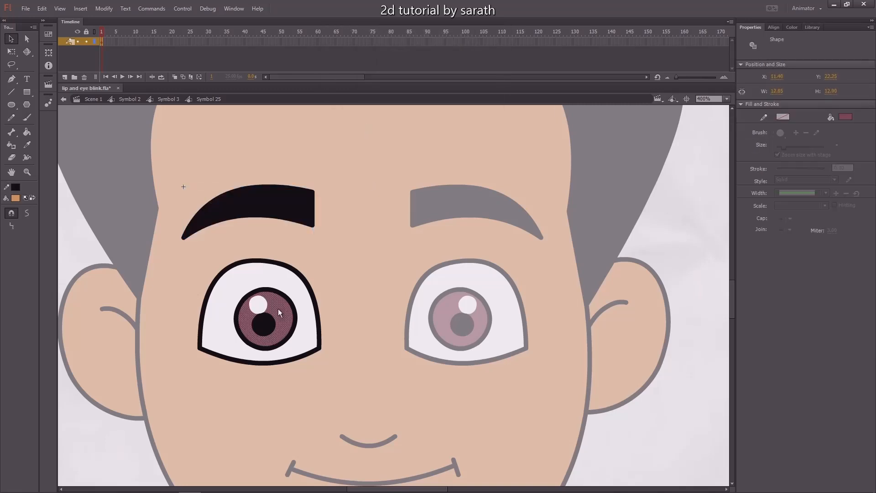
key(ctrl+=)
double_click(410, 274)
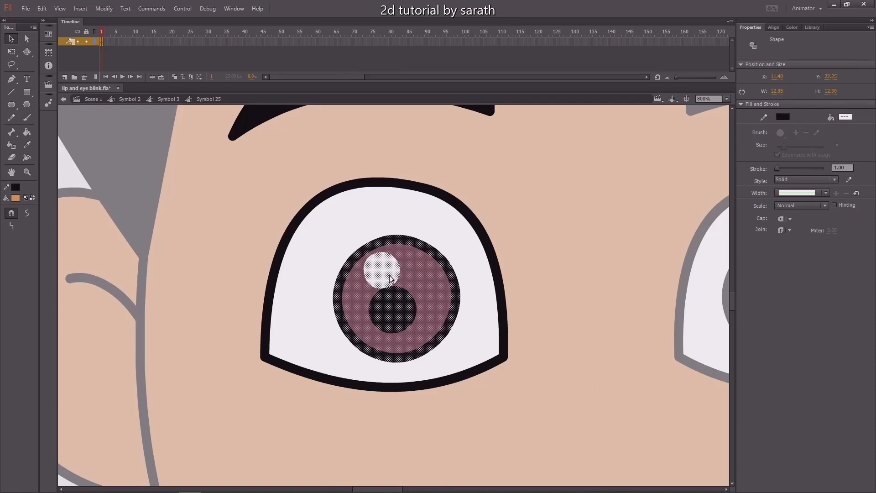
key(F8)
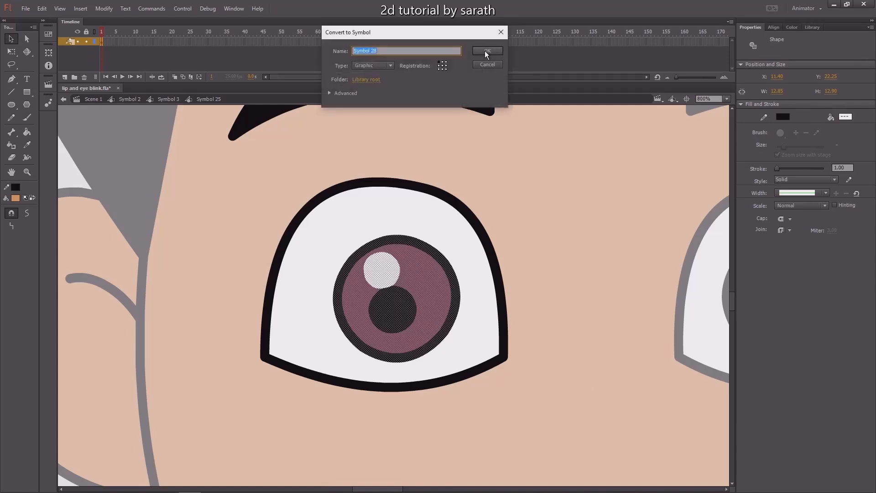
click(486, 51)
- Cut out the left iris symbol, fill the hole behind it with the sampled eye white, and paste it back in place
key(ctrl+minus)
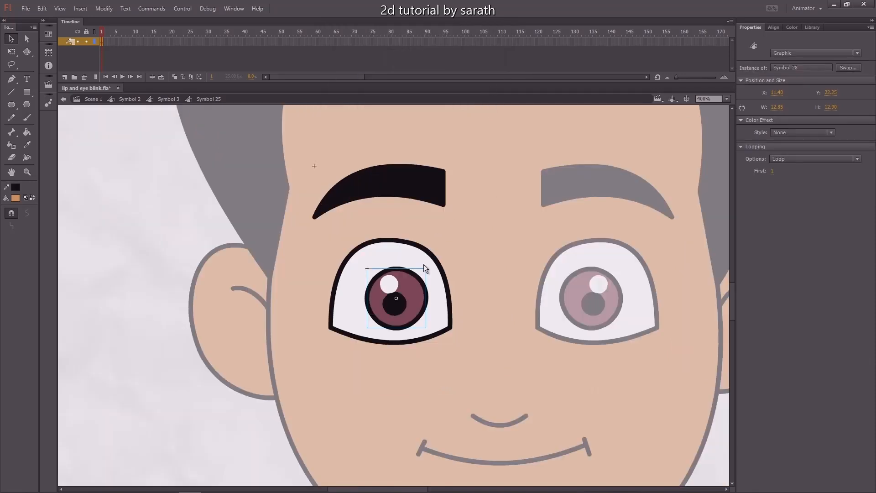
key(Delete)
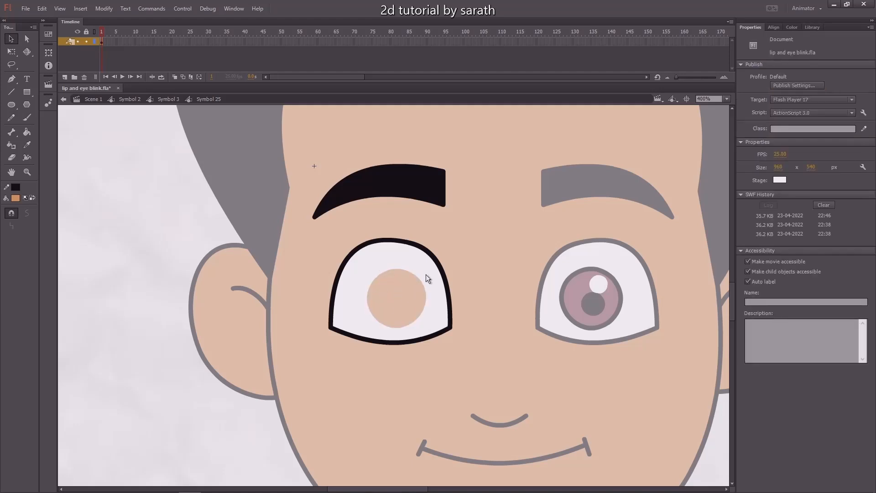
key(i)
click(423, 269)
click(409, 298)
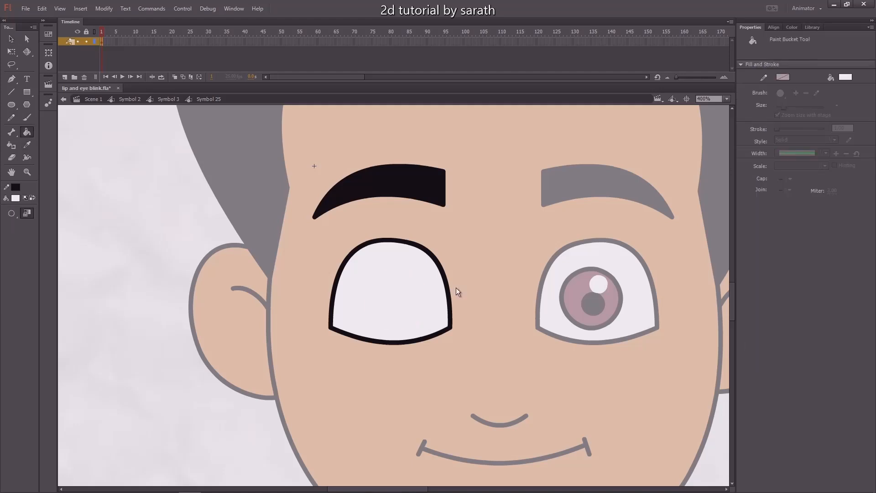
key(ctrl+shift+v)
key(v)
click(463, 252)
- Distribute the left eyebrow, iris and eye shape to separate layers
drag(472, 215, 440, 225)
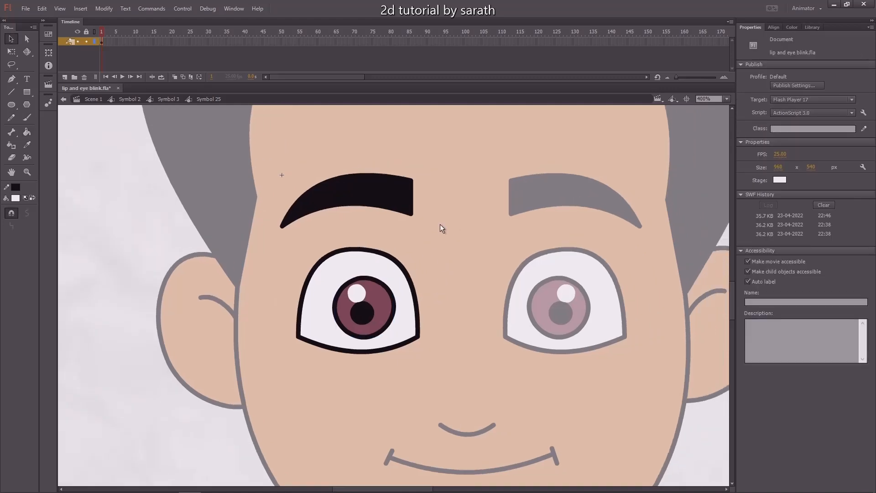
drag(471, 150, 206, 398)
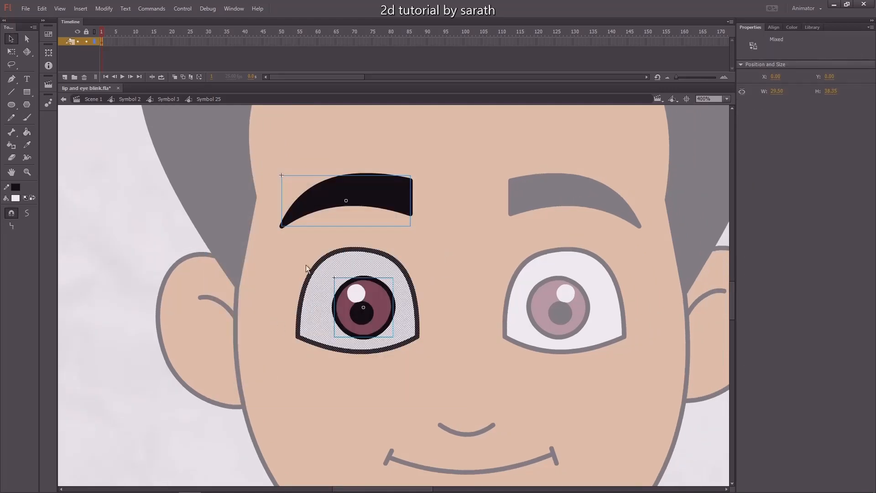
right_click(388, 198)
click(445, 388)
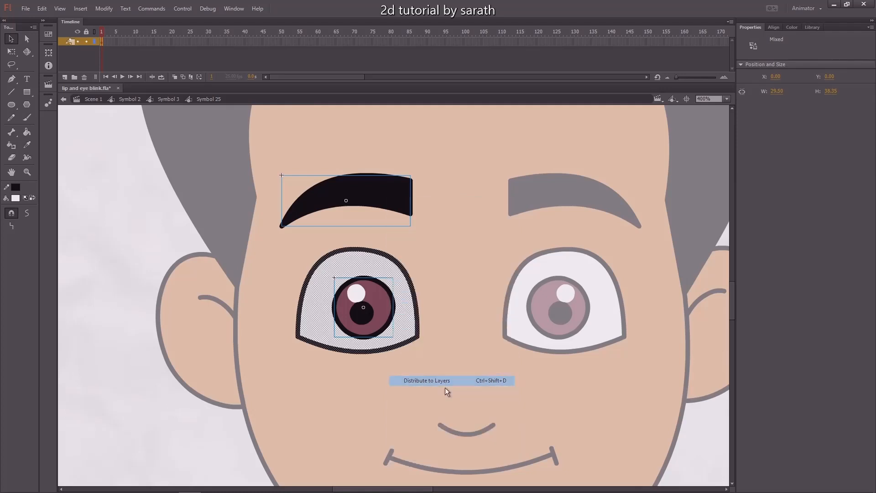
- Extend all layers inside the left eye symbol to frame 16
drag(146, 42, 155, 76)
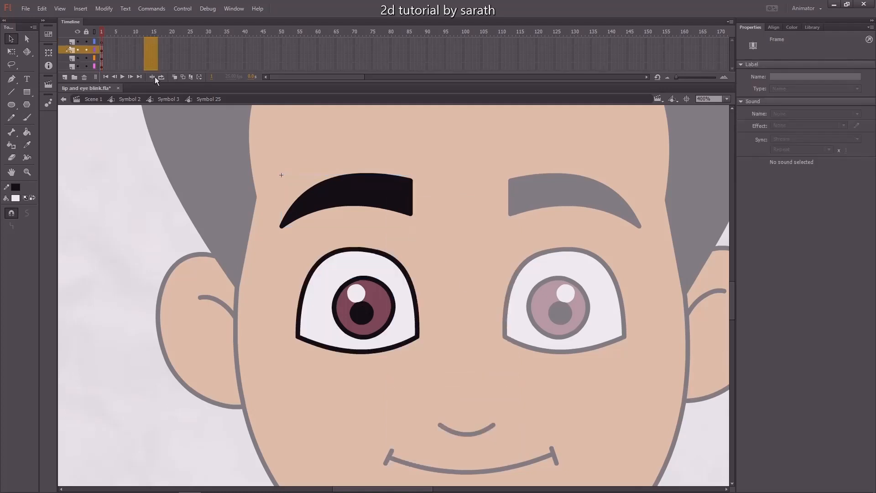
click(185, 108)
key(F5)
click(153, 34)
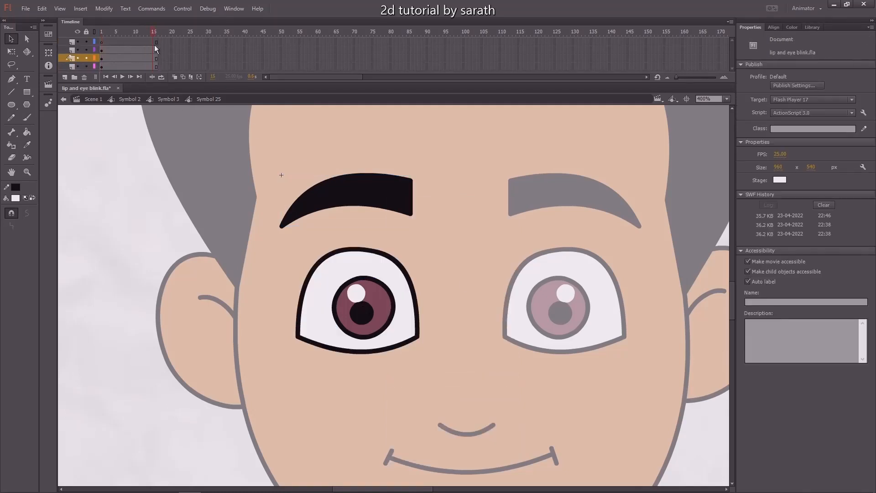
- Identify which layer holds each part of the left eye and move the eyebrow layer above the iris layer
click(396, 278)
key(ctrl+equal)
click(533, 204)
drag(529, 201, 466, 197)
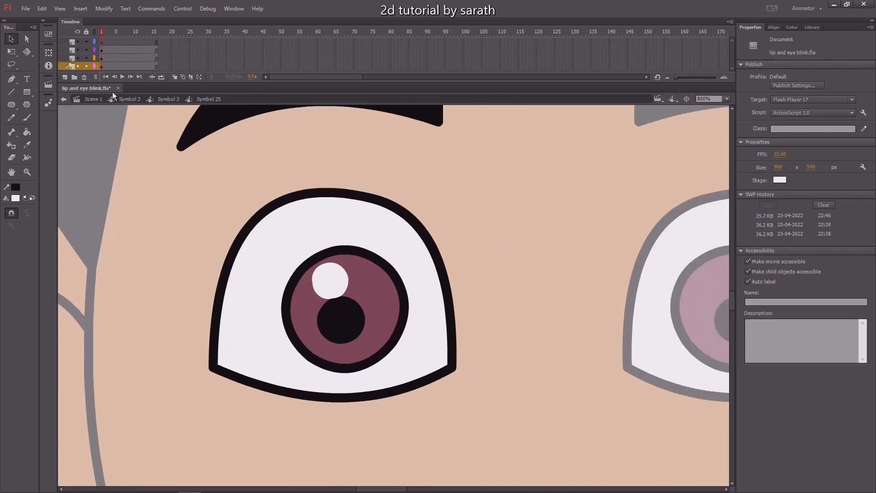
click(64, 59)
drag(190, 169, 188, 215)
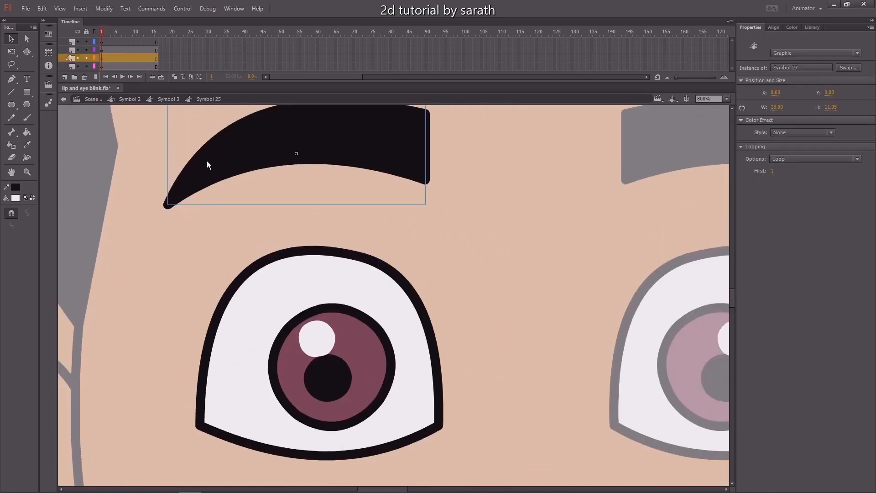
click(65, 50)
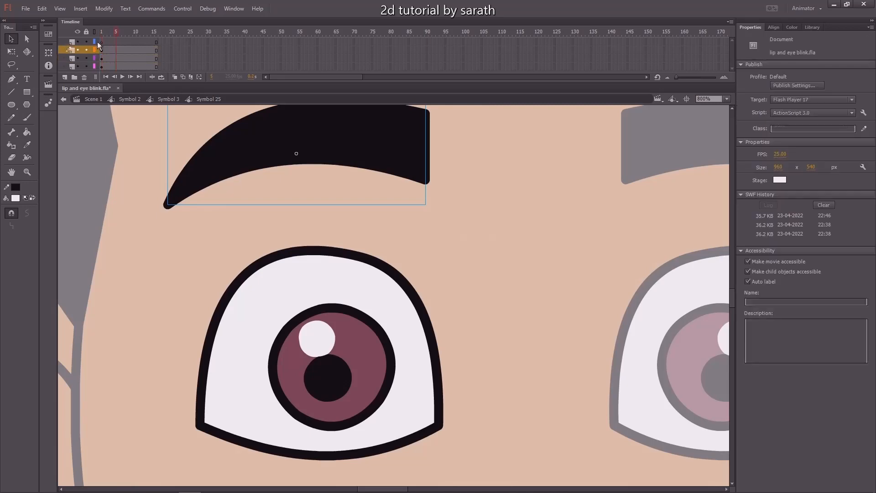
click(302, 253)
click(346, 226)
- Add a new layer above the iris layer and draw a black-outlined white rectangle over the left eye's upper half
click(66, 58)
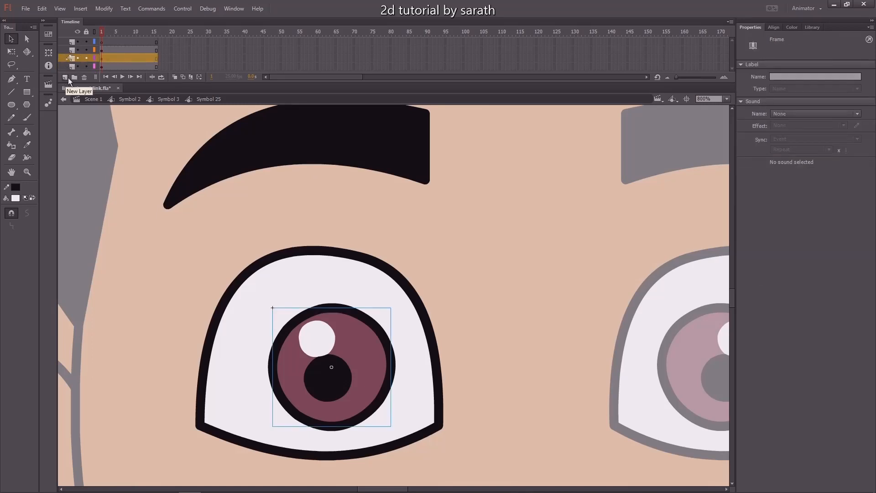
click(65, 78)
drag(140, 171, 139, 198)
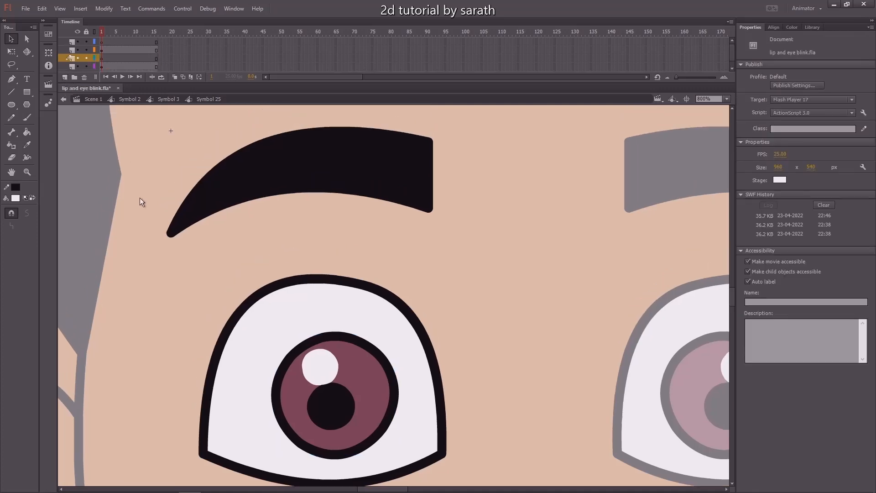
key(ctrl+minus)
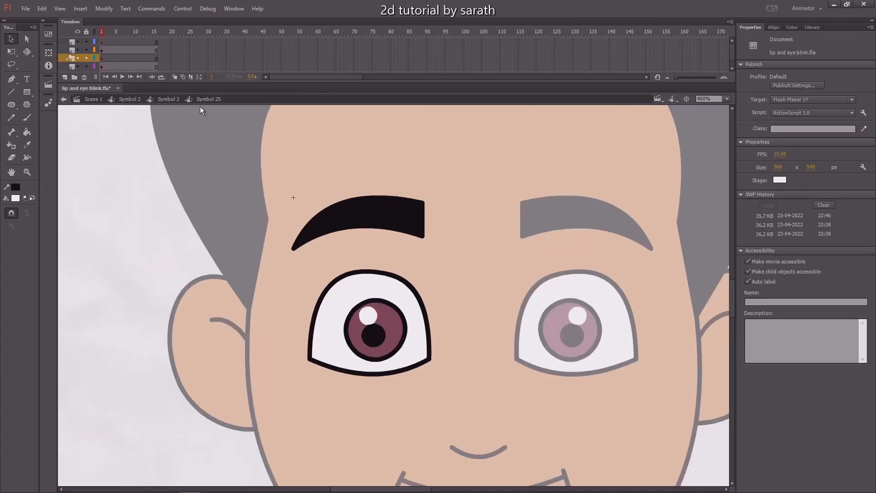
click(27, 92)
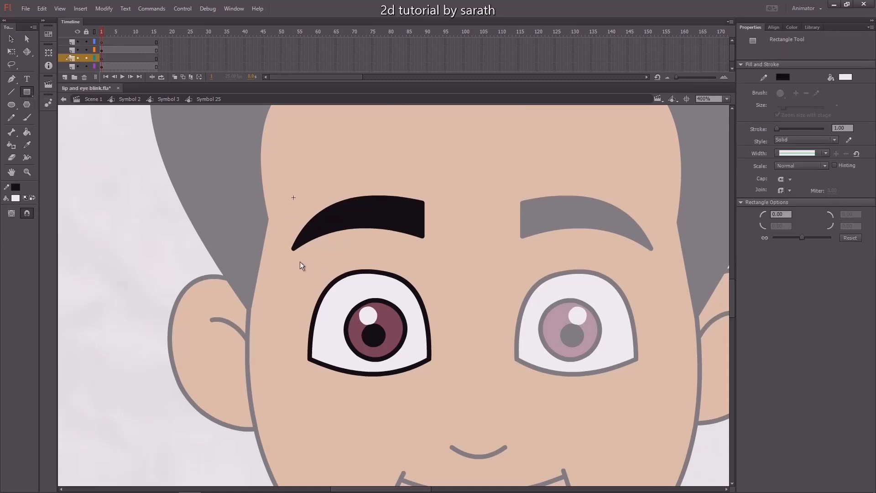
mouse_move(328, 278)
mouse_down()
mouse_move(427, 346)
mouse_move(445, 371)
mouse_move(445, 326)
mouse_up()
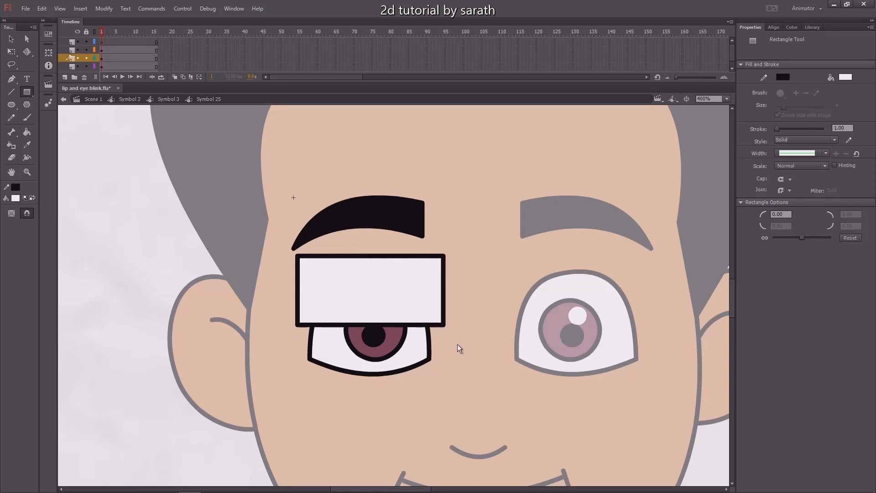
- Sample the forehead's skin colour outside the eye symbol and fill the eyelid rectangle with it
key(v)
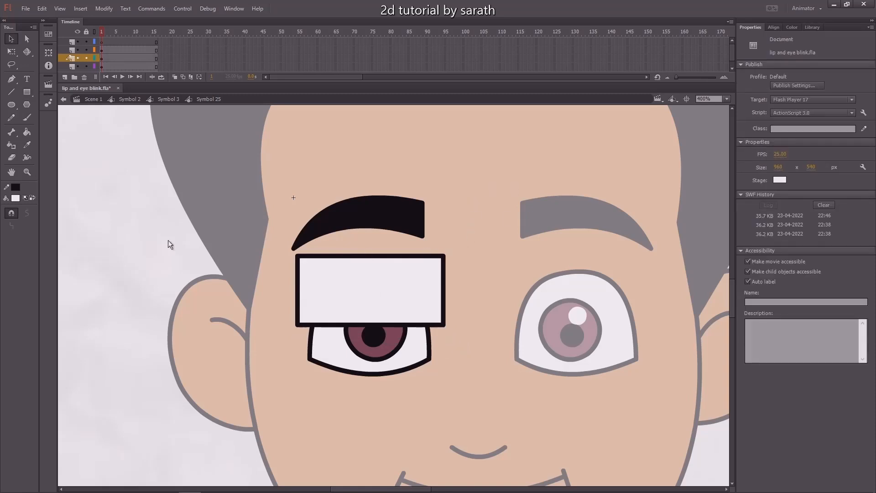
double_click(153, 241)
click(16, 198)
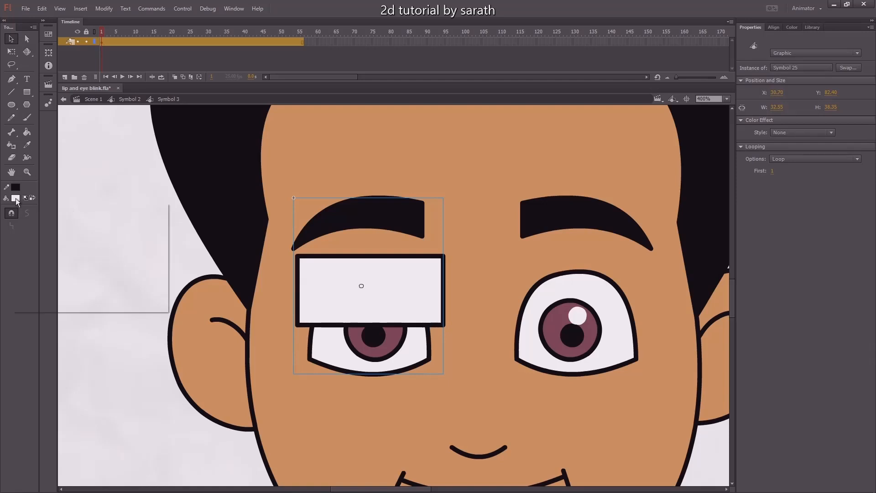
click(467, 191)
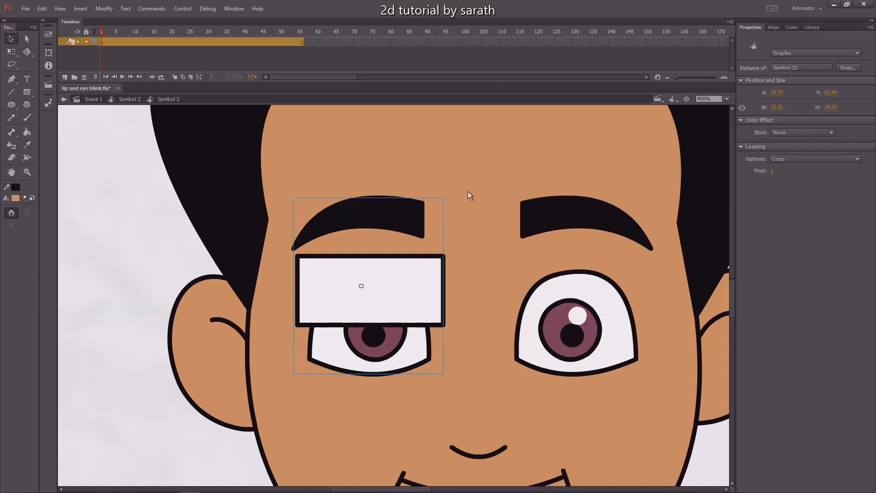
double_click(407, 284)
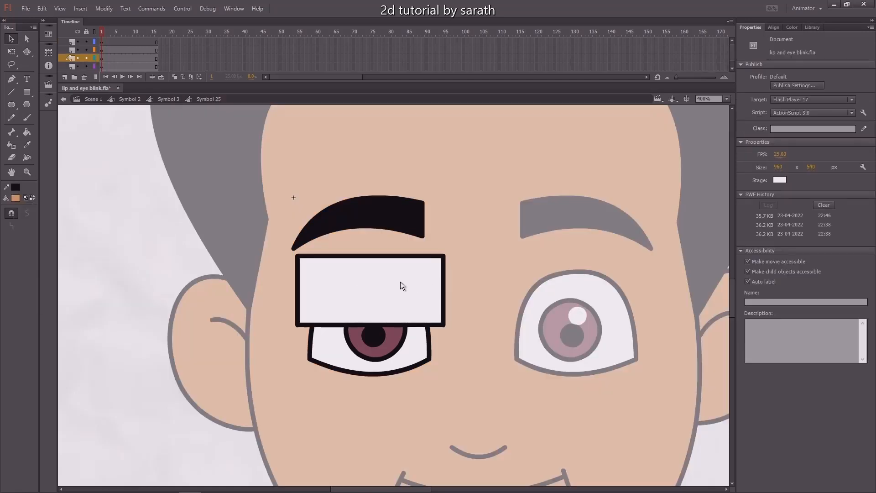
key(k)
click(405, 298)
key(v)
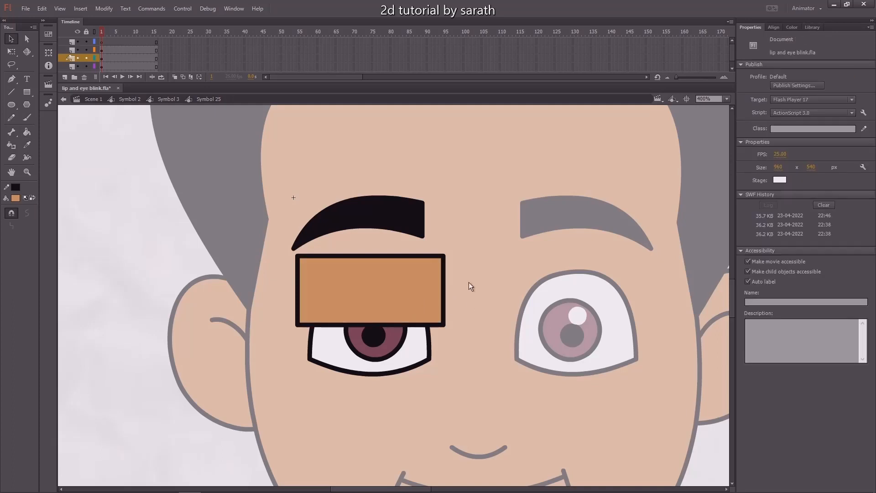
- Reshape the eyelid rectangle's lower edge and corners into an arch just above the open left eye
drag(458, 289, 470, 264)
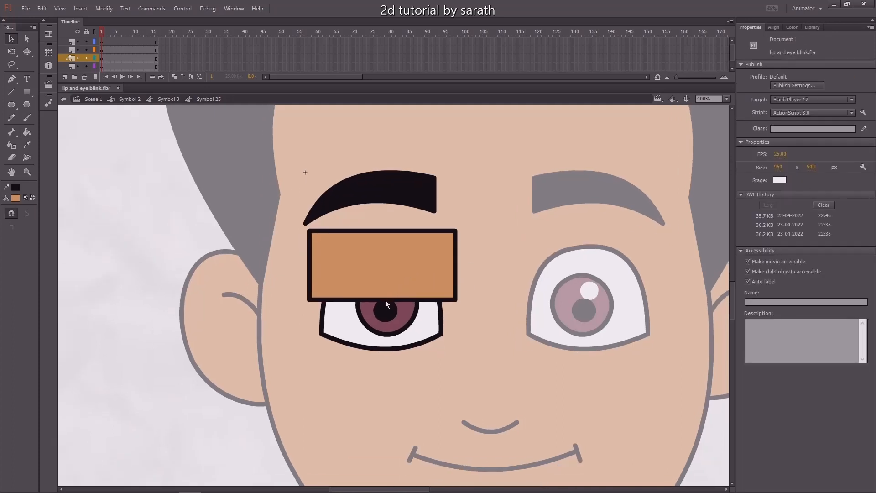
drag(385, 300, 386, 270)
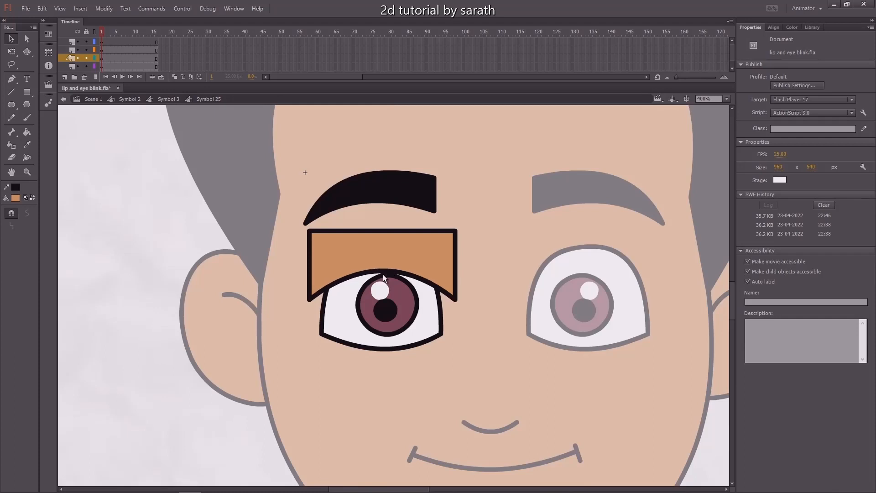
drag(455, 300, 453, 275)
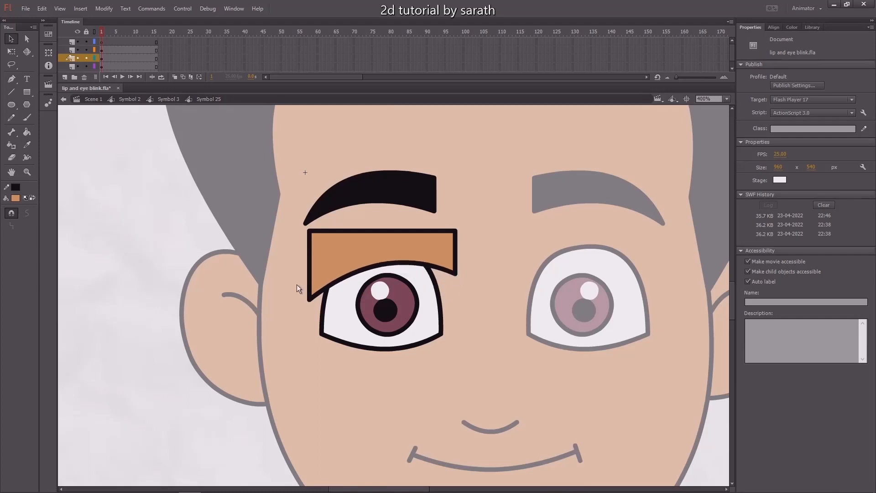
drag(311, 296, 309, 274)
drag(395, 257, 393, 242)
- Insert keyframes at frames 5 and 10 on the eyelid layer
drag(493, 237, 471, 241)
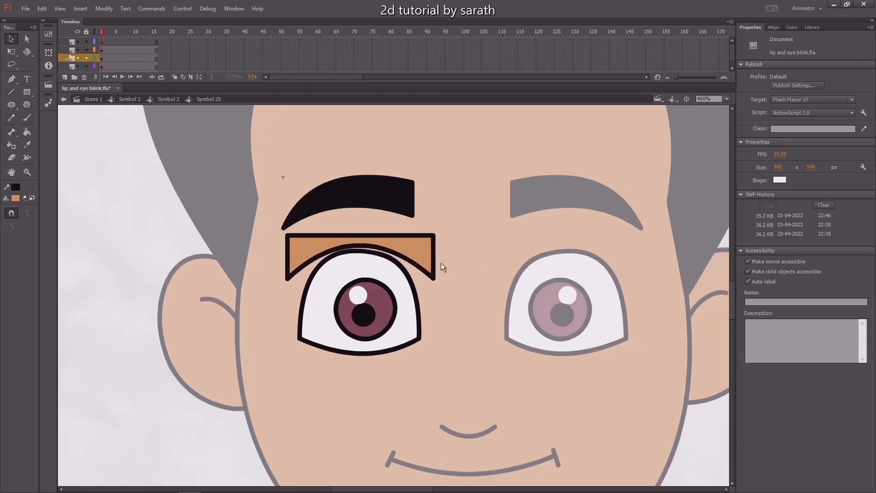
double_click(407, 247)
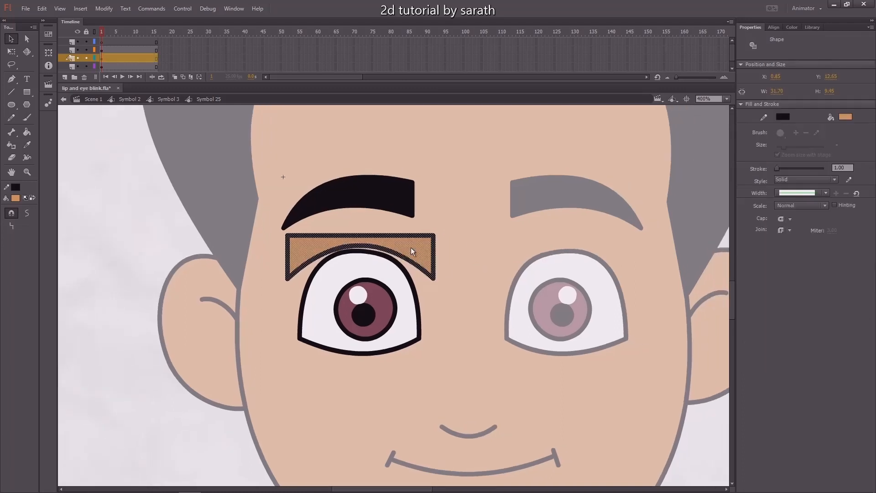
click(156, 58)
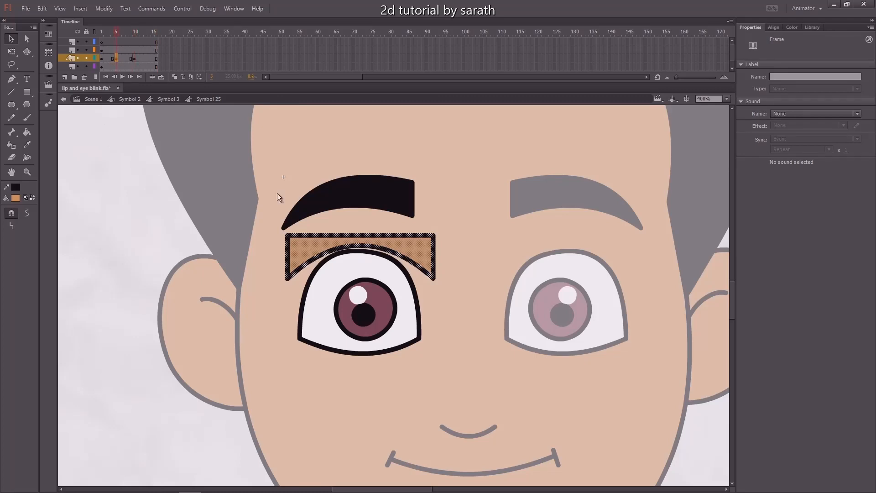
- At frame 5, pull the eyelid's lower corners and edge down into a downward curve that covers the whole left eye
click(442, 259)
drag(356, 246, 353, 281)
drag(291, 281, 285, 327)
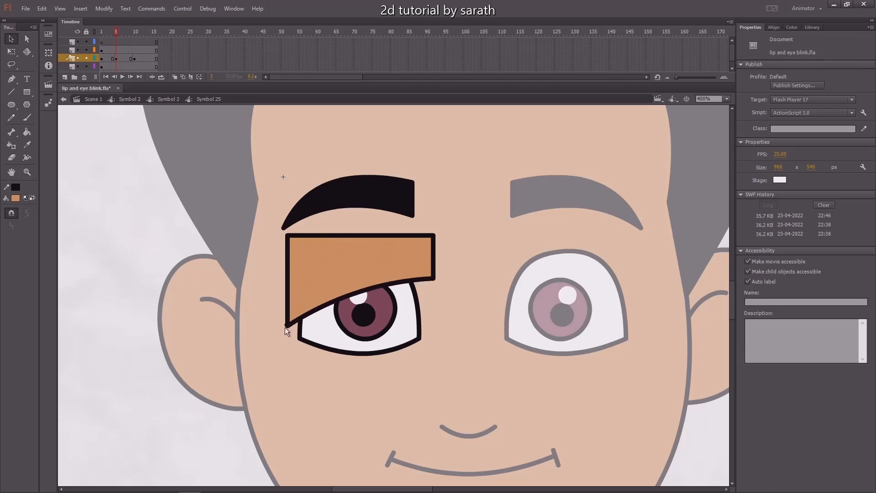
drag(437, 281, 434, 338)
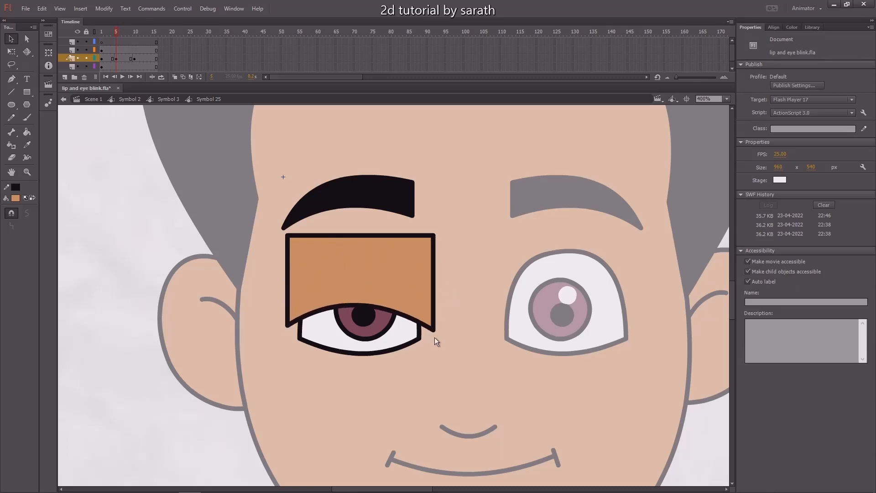
drag(346, 304, 339, 352)
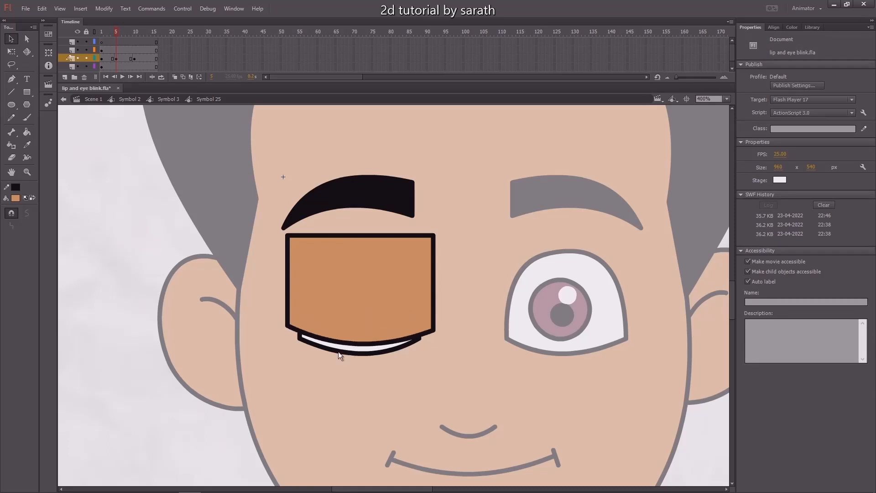
drag(287, 325, 288, 334)
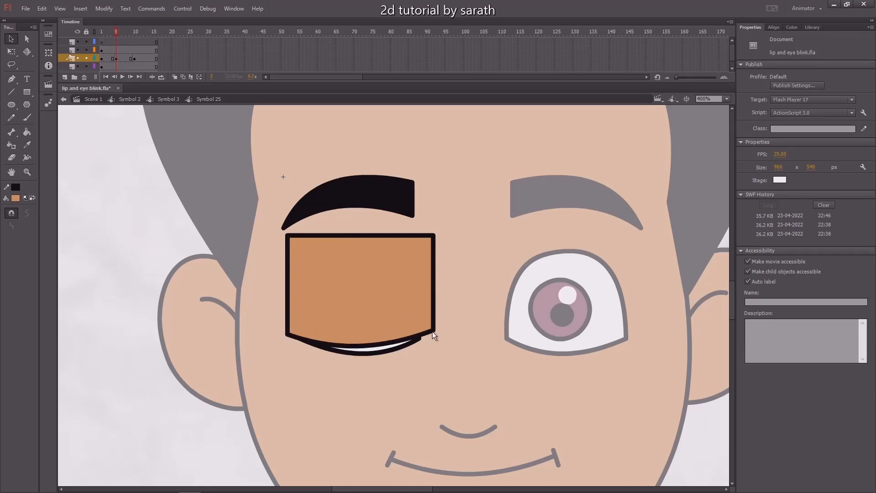
drag(432, 331, 435, 335)
drag(373, 350, 376, 360)
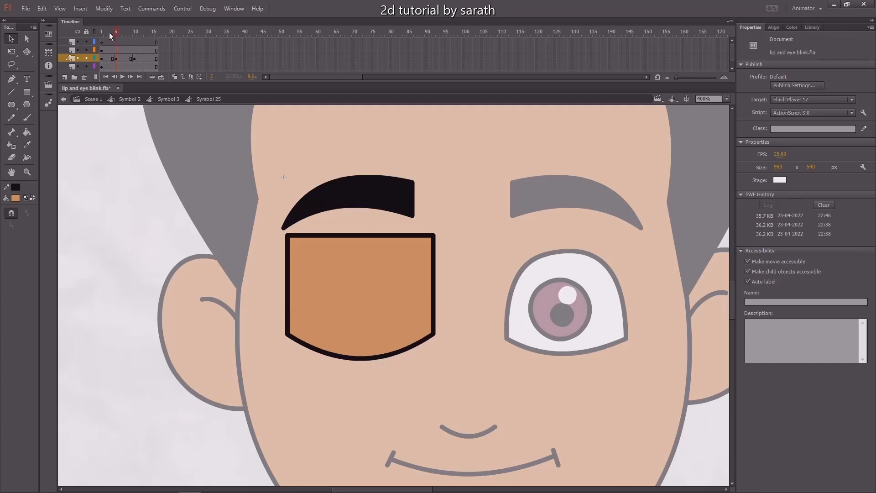
- Create shape tweens across the eyelid layer's keyframes at frames 1, 5 and 10
drag(109, 33, 101, 56)
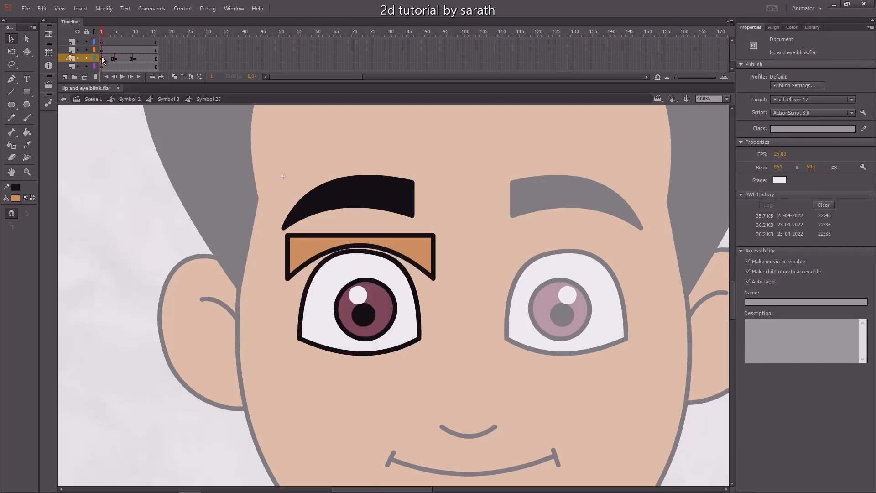
click(103, 58)
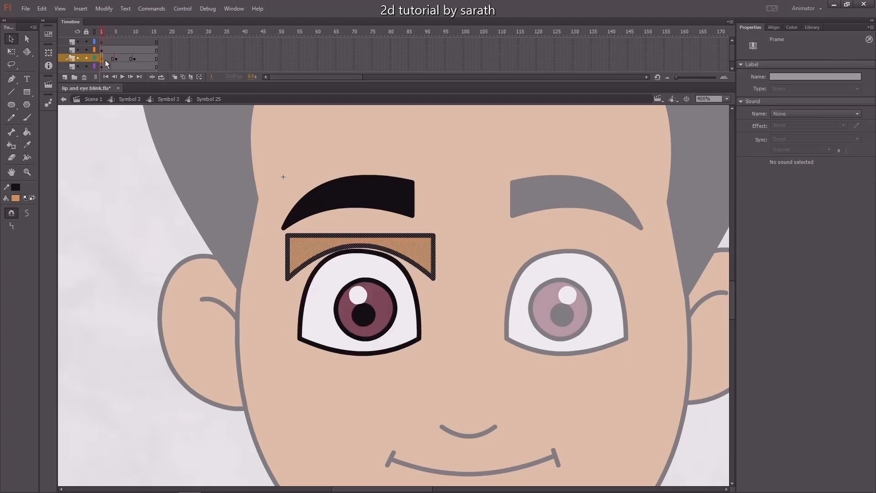
click(135, 60)
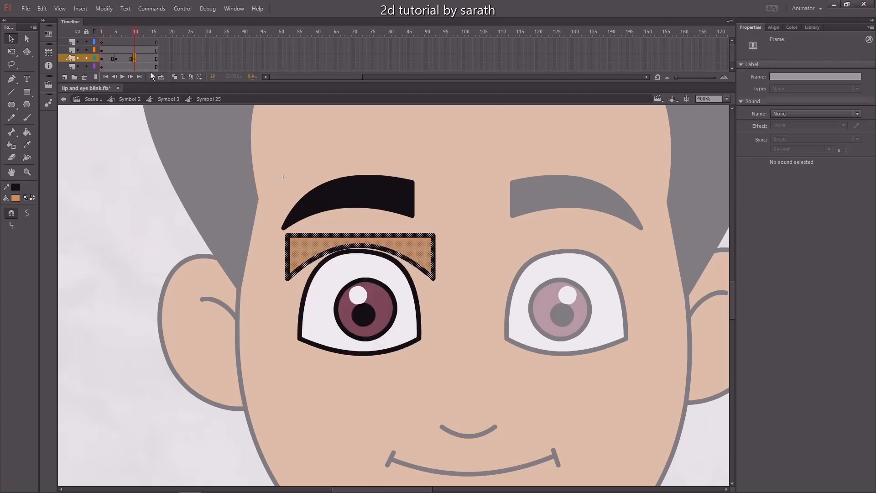
click(124, 59)
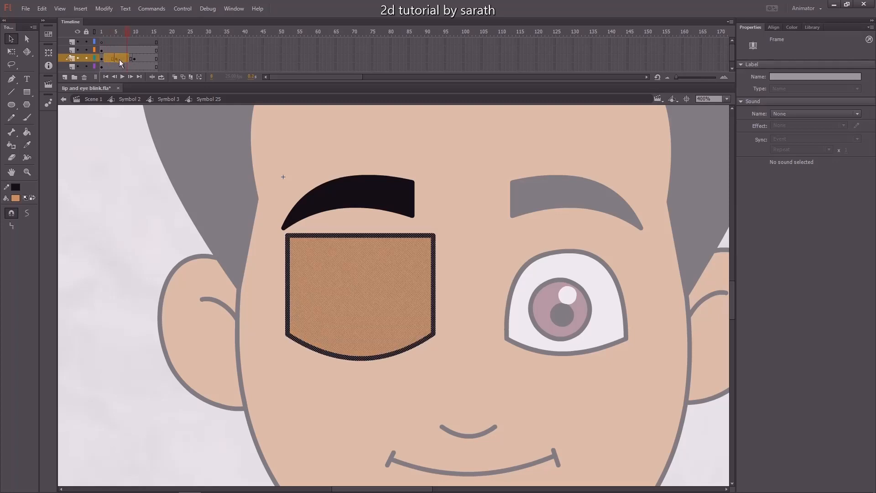
right_click(119, 59)
click(143, 74)
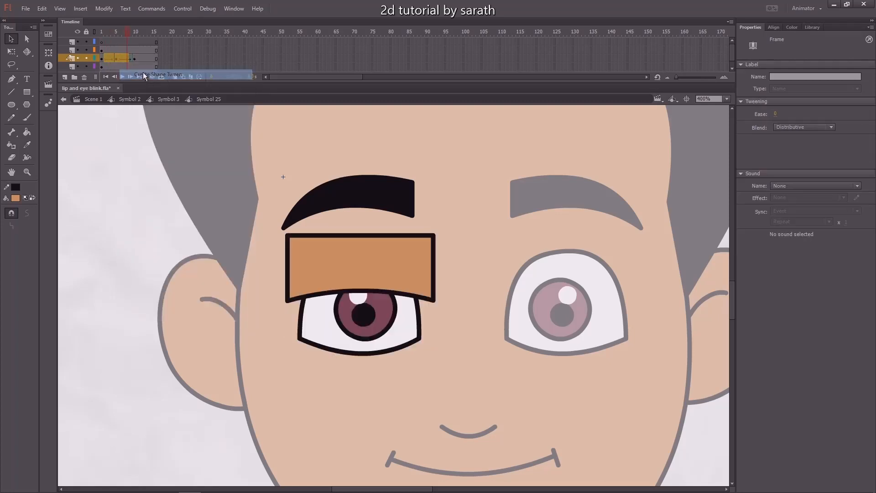
- Insert frames across all layers to move the eyelid keyframes to frames 7 and 14 and extend the timeline to frame 20
mouse_move(119, 32)
mouse_down()
mouse_move(104, 40)
mouse_move(133, 37)
mouse_move(93, 41)
mouse_move(138, 50)
mouse_move(92, 50)
mouse_move(141, 37)
mouse_move(94, 41)
mouse_move(115, 44)
mouse_up()
key(F5)
key(F5)
click(141, 40)
key(F5)
key(F5)
- Play back the blink and examine the eyelid shape at frames 1, 7 and 14
key(Return)
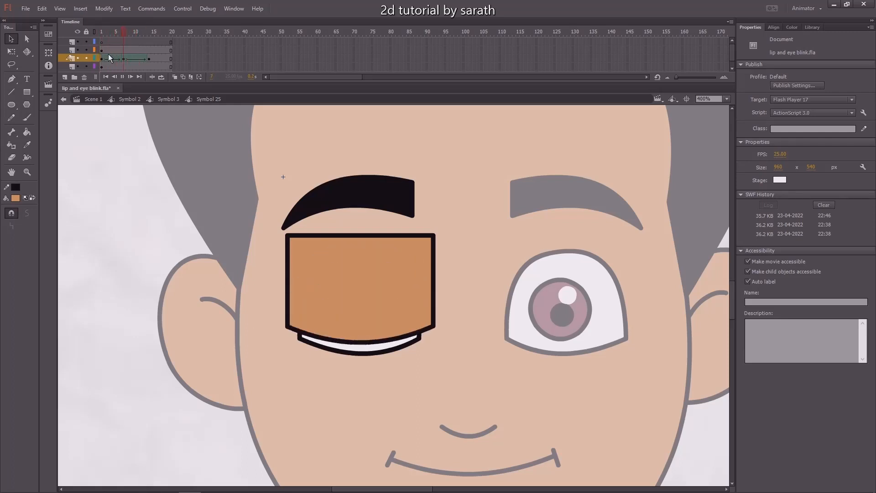
click(124, 61)
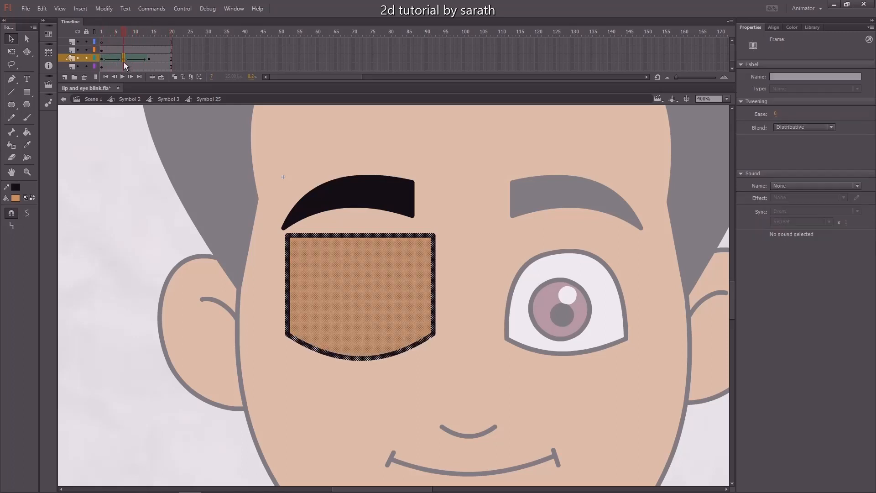
key(alt)
click(103, 60)
click(148, 61)
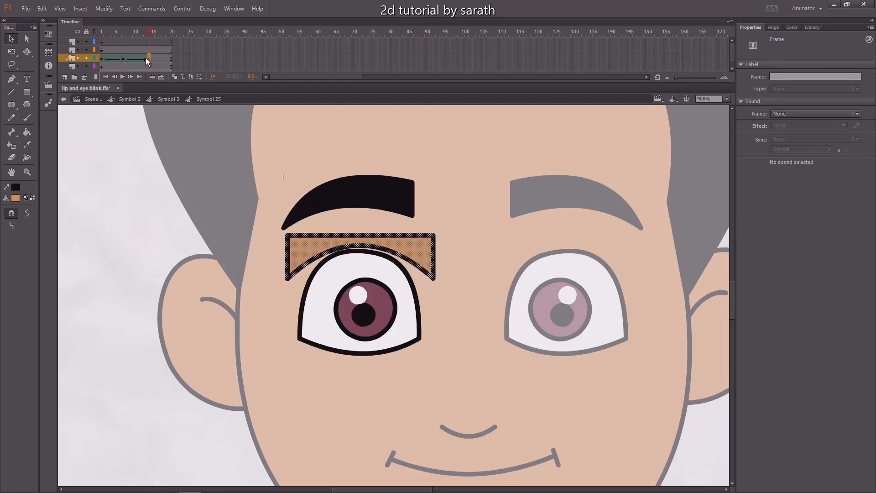
drag(146, 34, 123, 35)
key(Return)
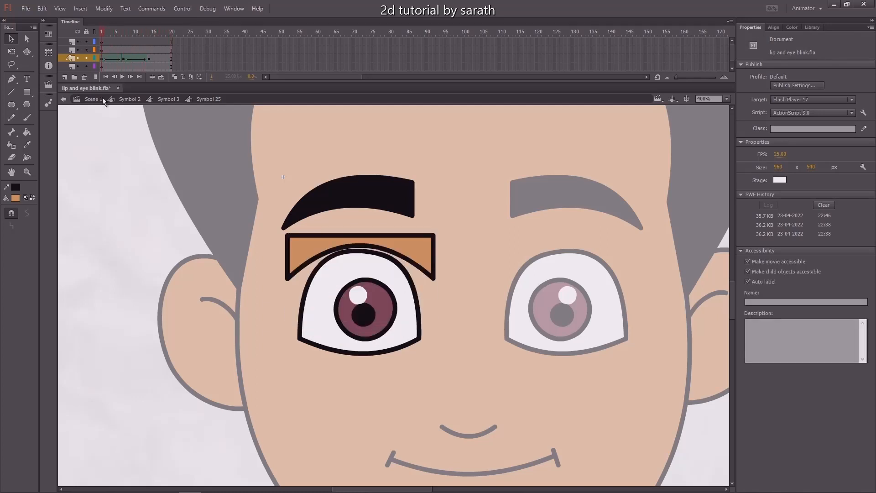
- Insert keyframes at frames 7 and 14 on the left iris layer
drag(189, 181, 165, 163)
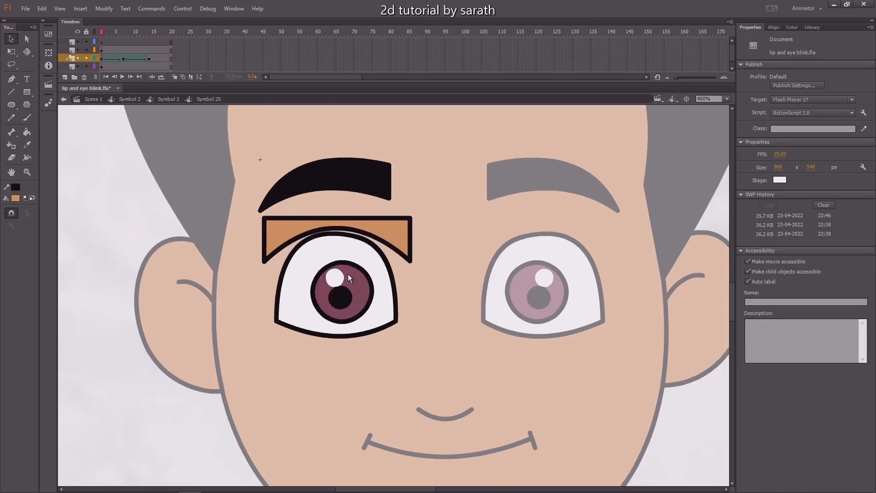
click(341, 297)
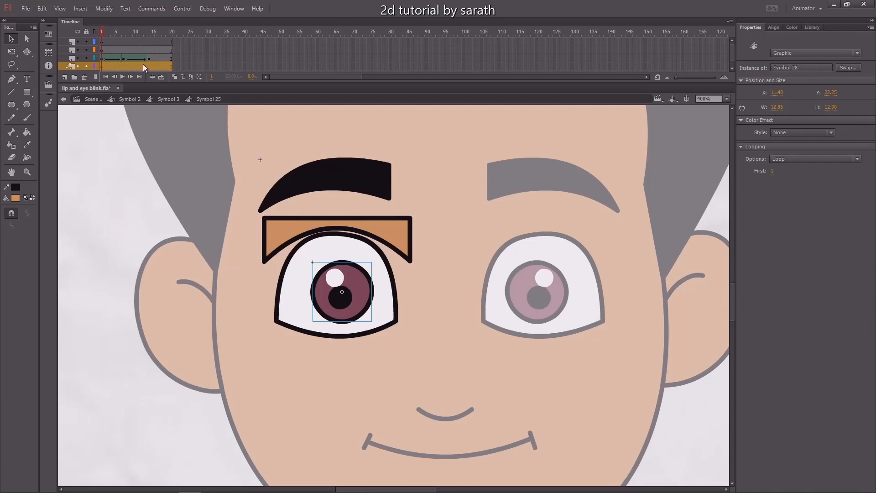
click(122, 67)
key(F6)
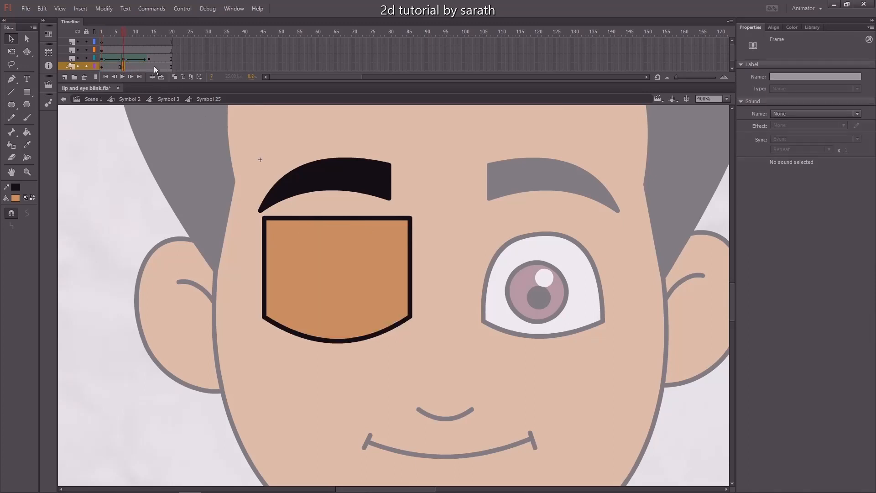
click(150, 66)
key(F6)
- Return to frame 1 and display the eyelid layer as outlines
click(101, 33)
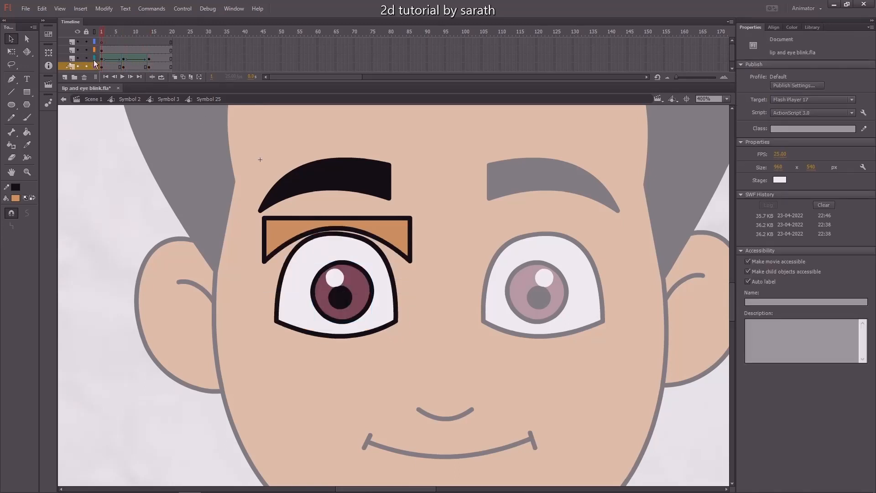
click(95, 58)
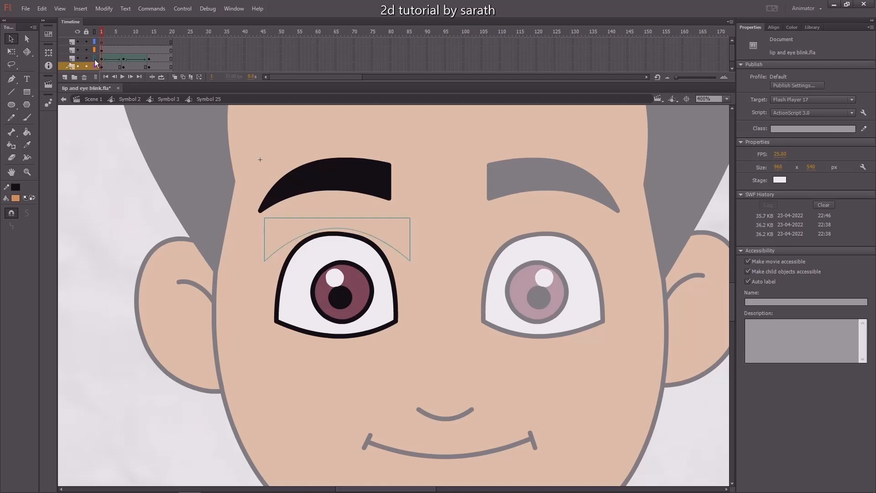
click(94, 59)
click(94, 58)
click(94, 58)
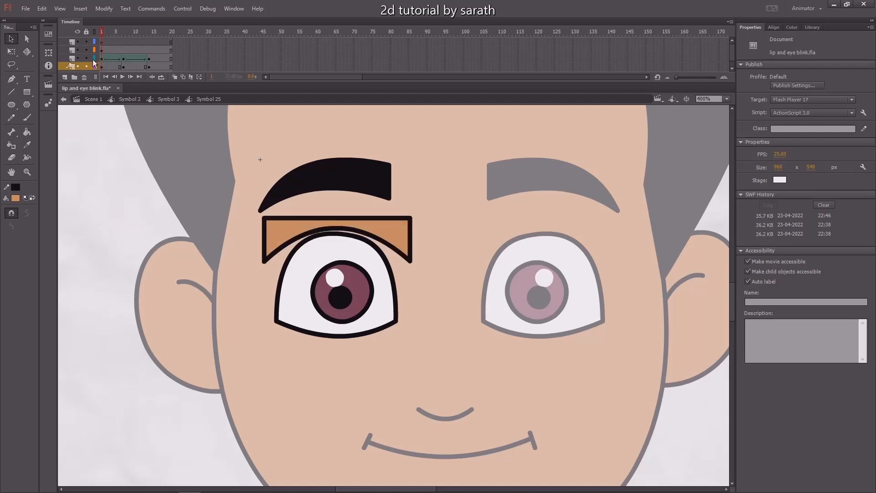
click(95, 59)
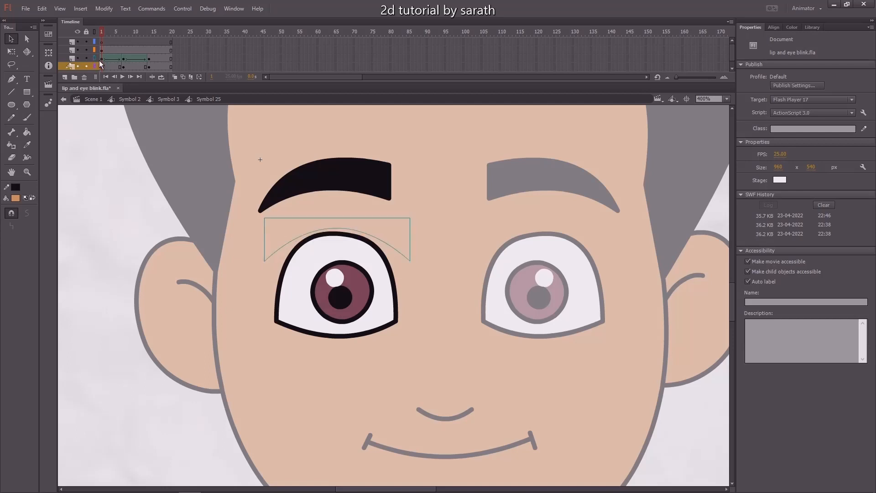
- At frame 7, nudge the left iris slightly downward inside the eye
click(124, 67)
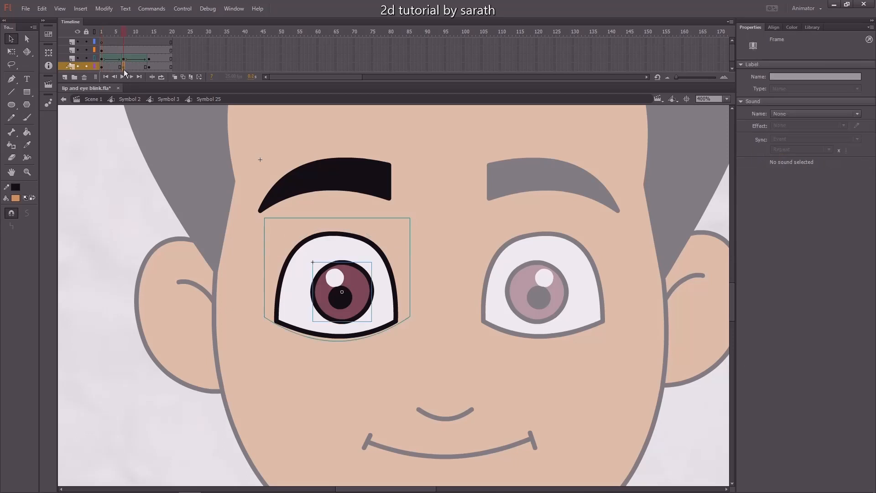
click(431, 215)
click(360, 300)
key(Down)
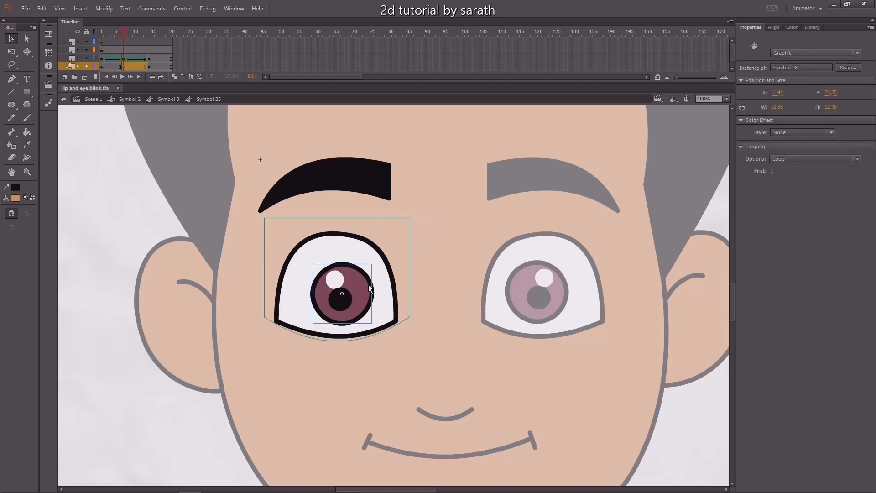
key(Down)
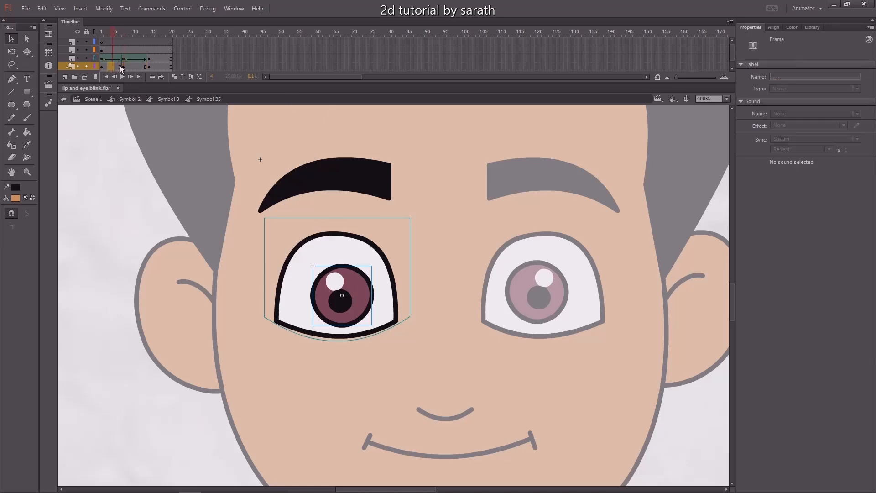
- Create classic tweens between the iris layer's keyframes and play back the blink with the eyelid shown filled
click(141, 67)
right_click(133, 67)
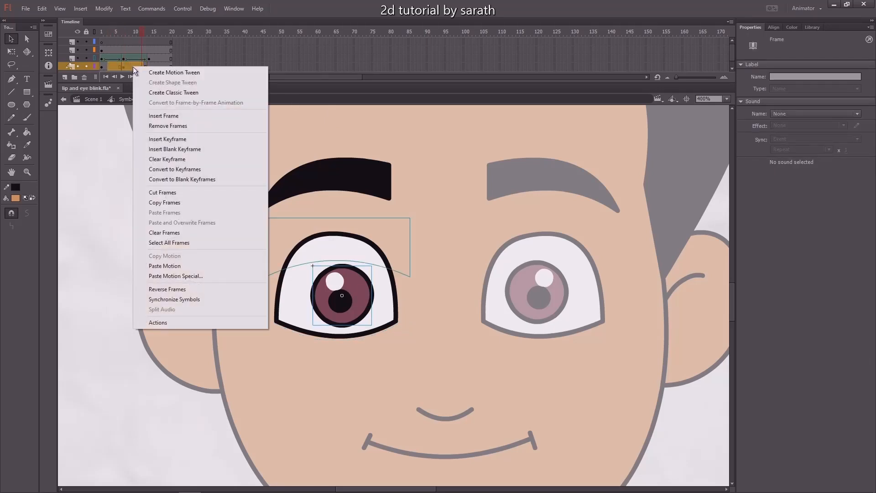
click(171, 94)
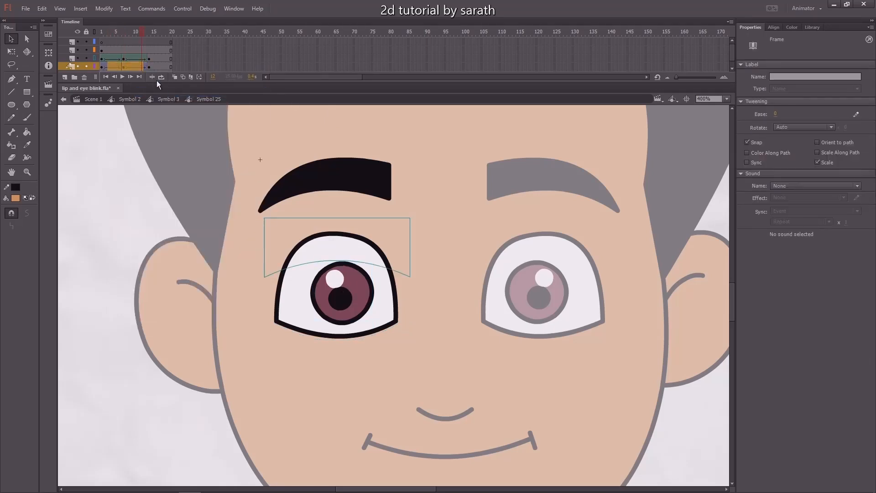
key(Return)
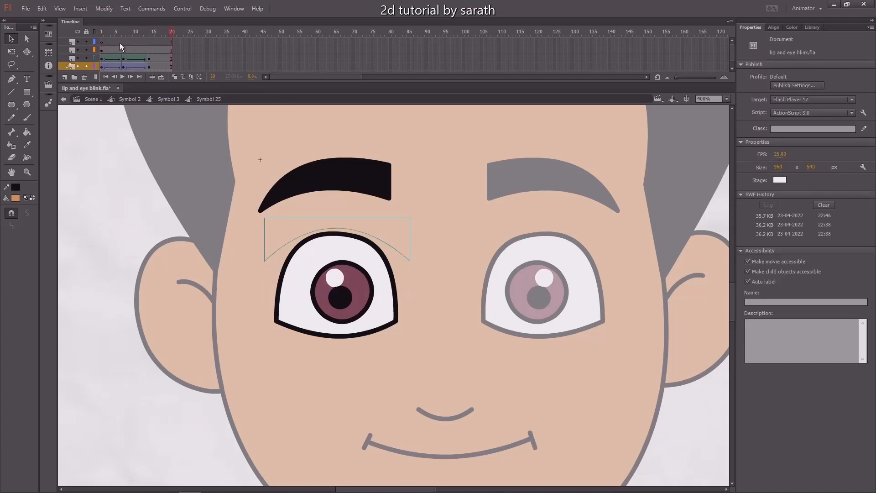
key(Return)
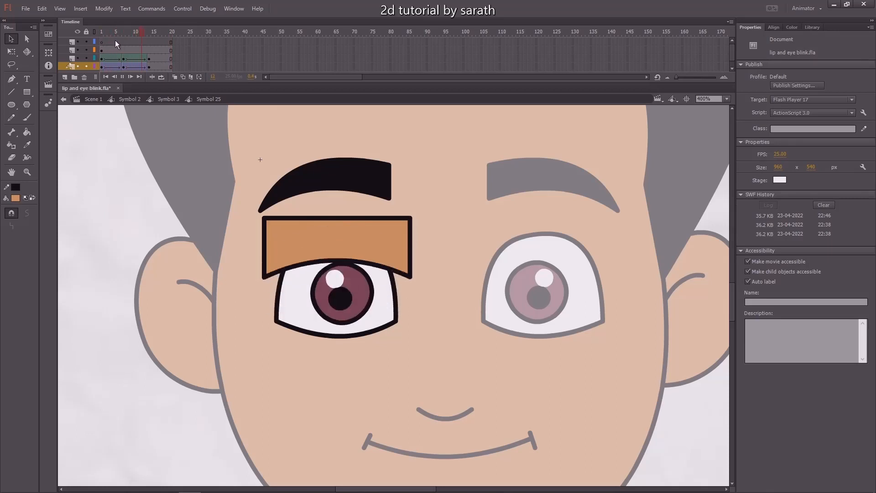
drag(131, 36, 79, 44)
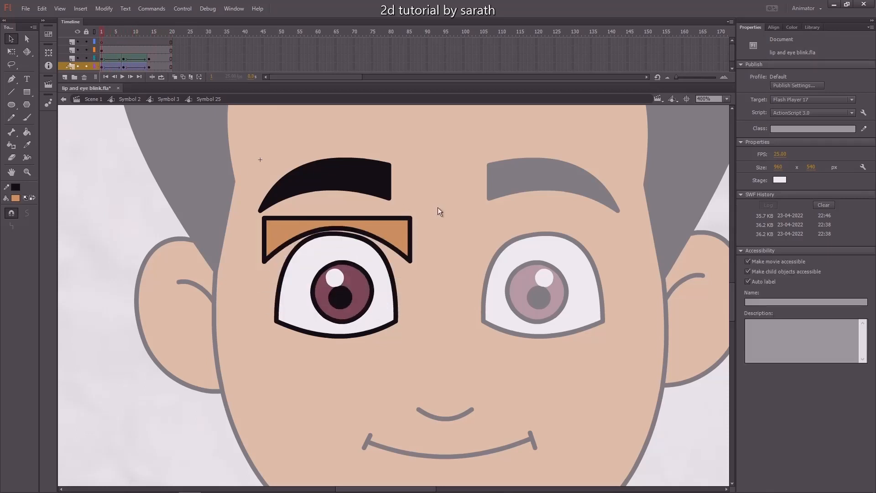
- Select and copy the white fill of the left eye at frame 1
drag(438, 208, 404, 262)
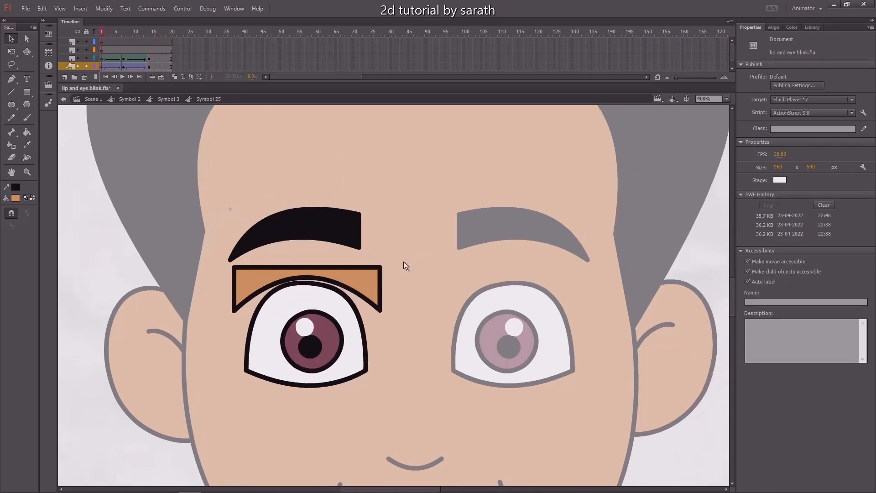
click(329, 303)
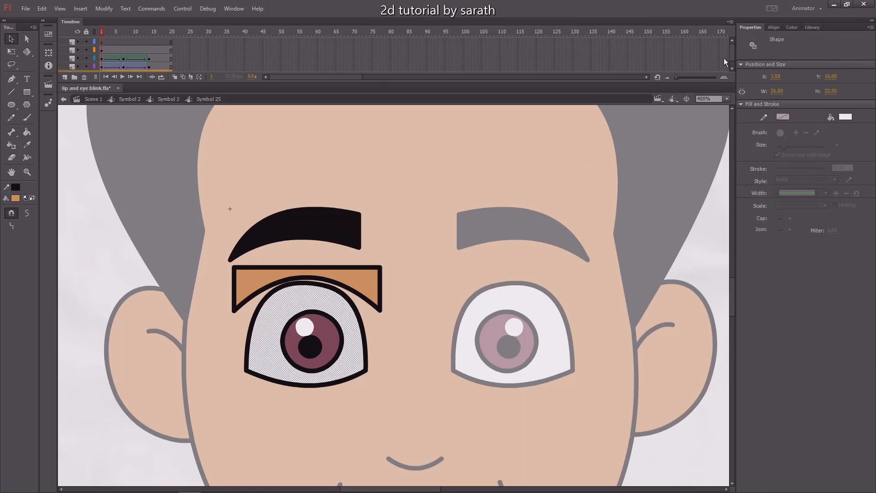
drag(732, 52, 732, 58)
click(447, 279)
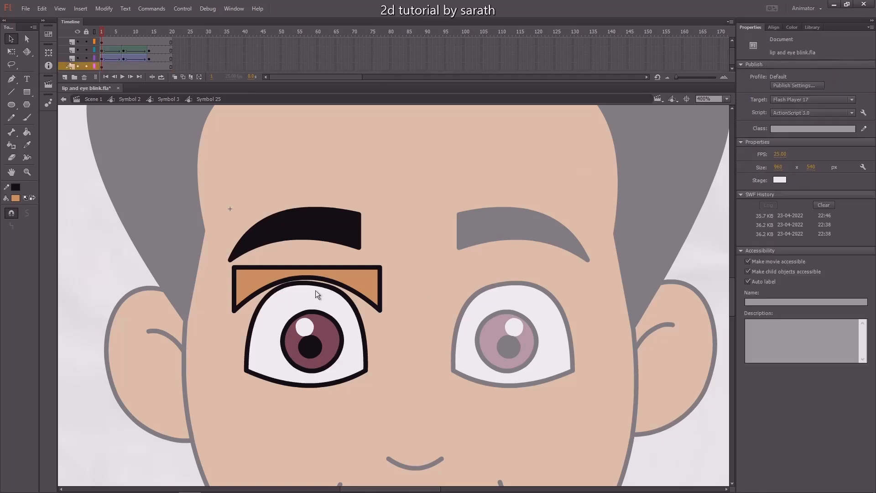
click(316, 304)
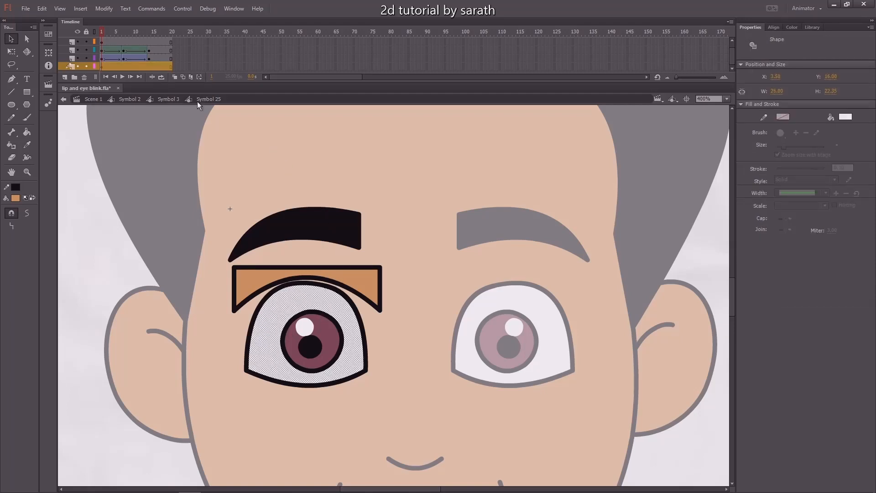
- Add a new layer directly above the eyelid layer and paste the copied eye white in place at frame 1
click(68, 50)
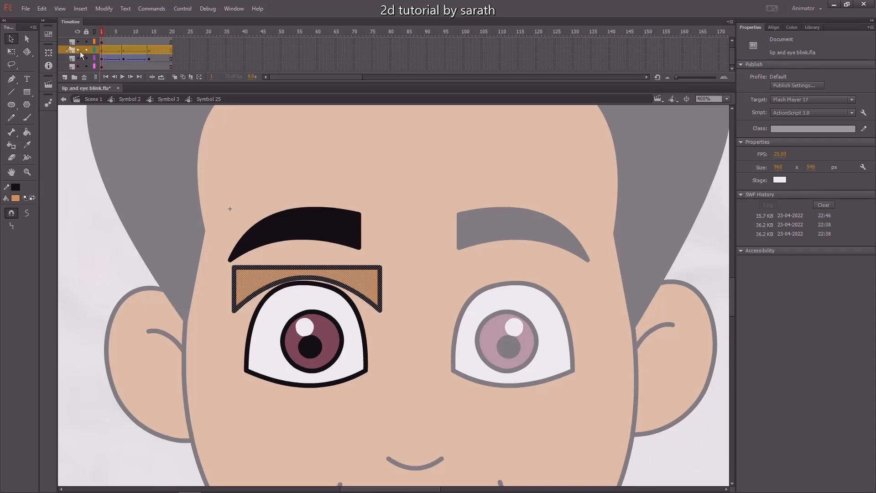
click(78, 50)
click(79, 50)
click(104, 60)
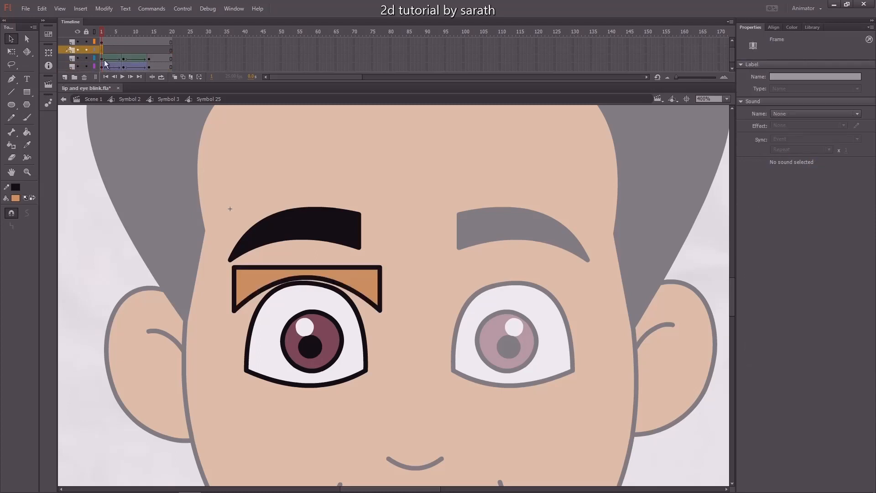
click(103, 64)
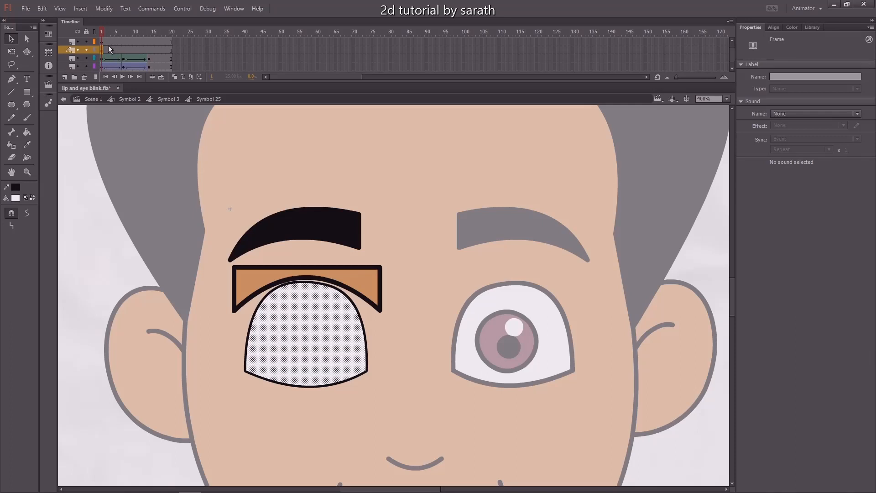
- Turn the pasted eye-white layer into a mask for the eyelid layer and check the clipped blink
right_click(64, 49)
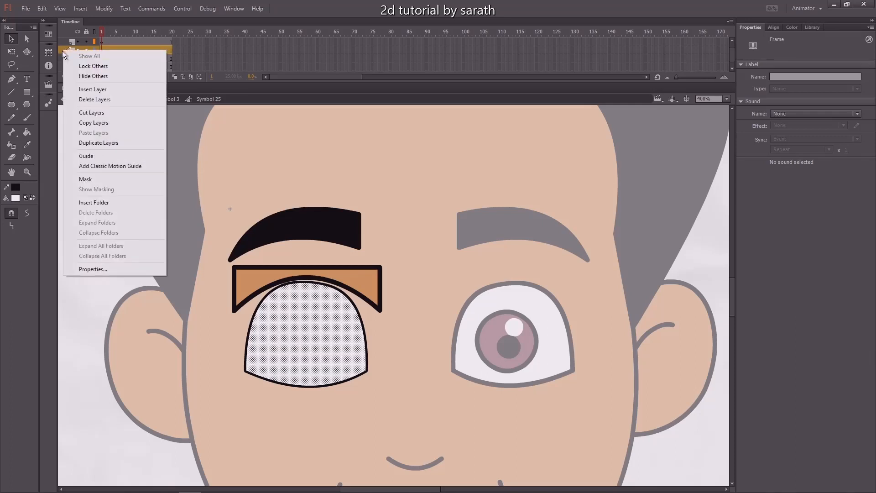
click(92, 178)
mouse_move(124, 31)
mouse_down()
mouse_move(94, 37)
mouse_move(143, 48)
mouse_move(85, 50)
mouse_move(145, 53)
mouse_move(91, 58)
mouse_move(117, 37)
mouse_up()
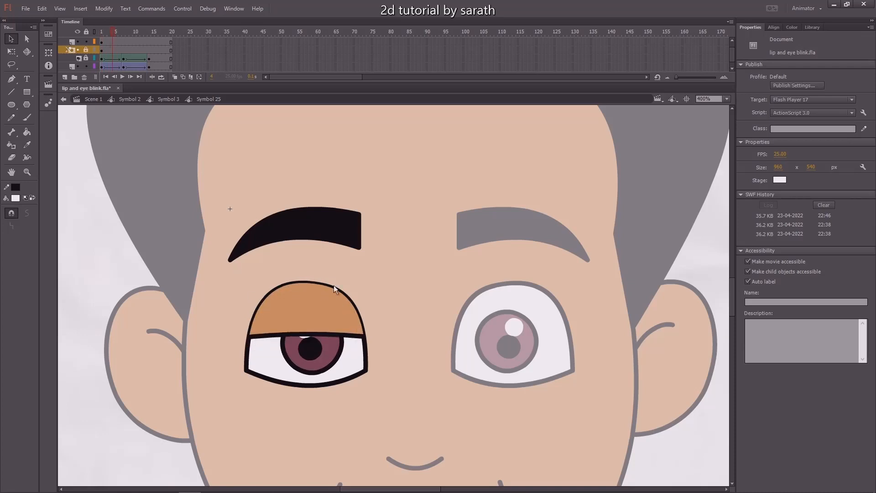
click(101, 31)
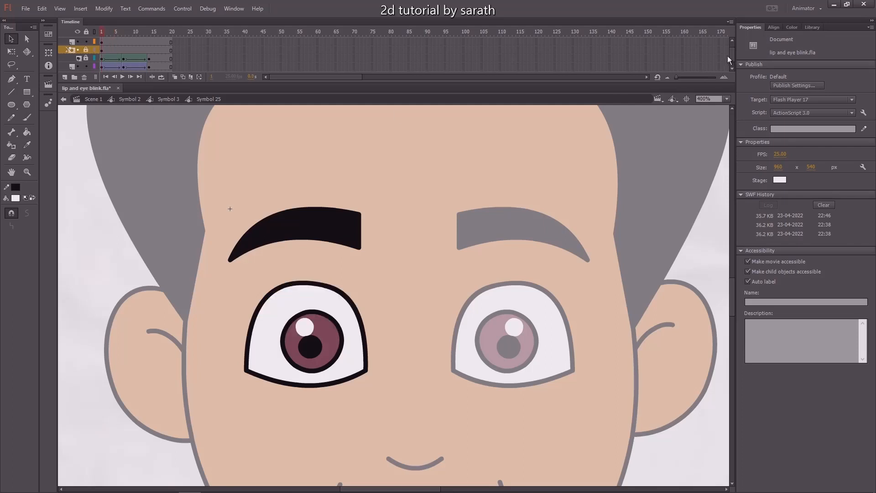
drag(732, 49, 730, 67)
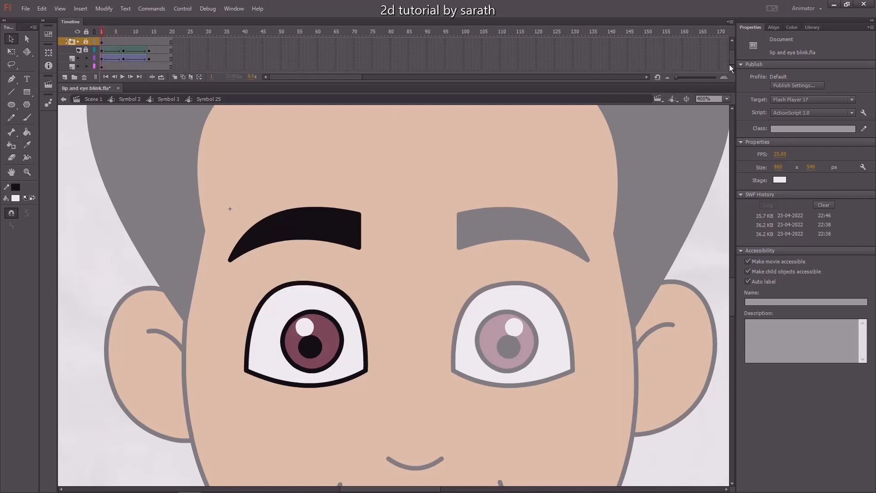
- Copy the left eye's black outline and paste it in place at frame 1 on a new layer above the mask layer
click(332, 288)
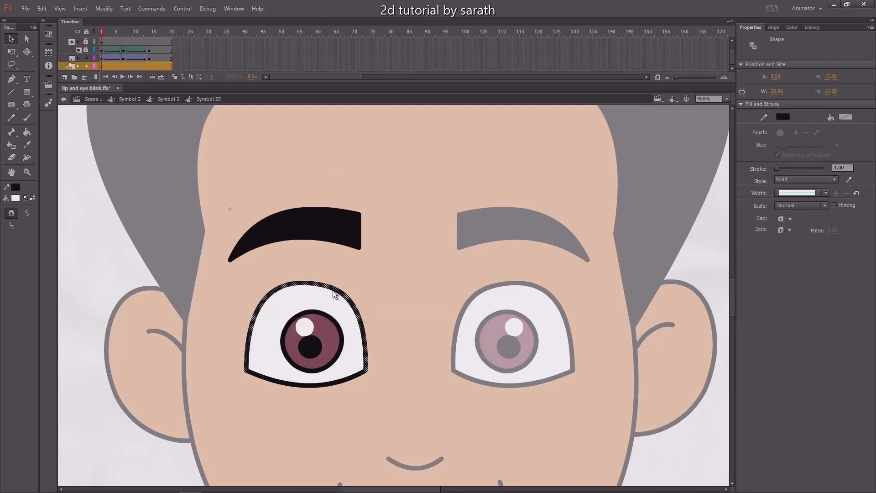
double_click(337, 295)
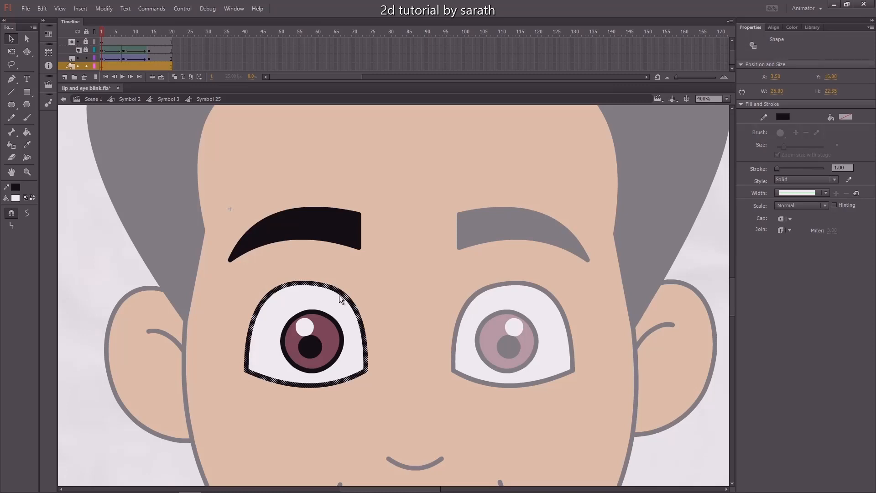
drag(732, 61, 733, 54)
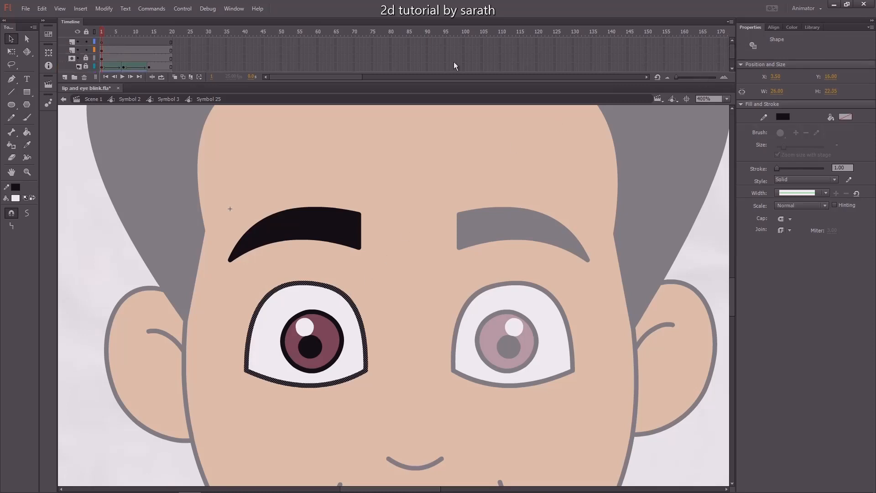
click(74, 58)
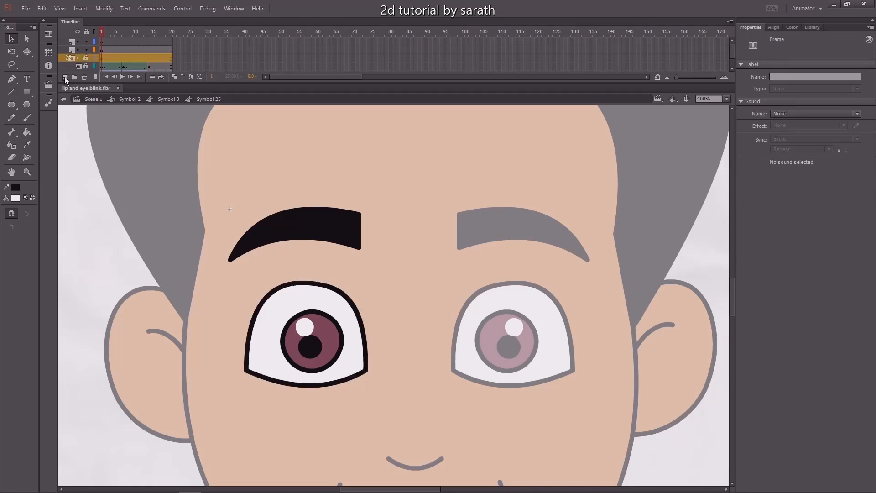
click(65, 77)
click(102, 58)
key(ctrl+shift+v)
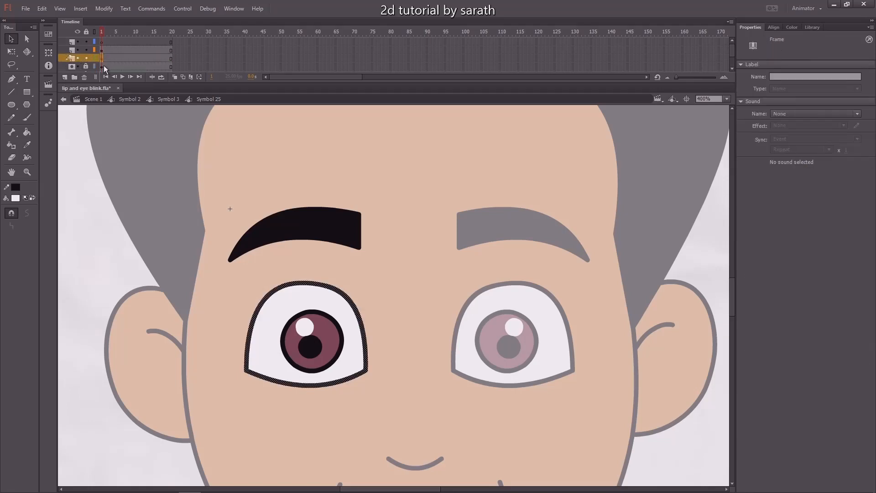
- Lock the new outline layer and play back the masked blink inside the eye symbol
click(87, 40)
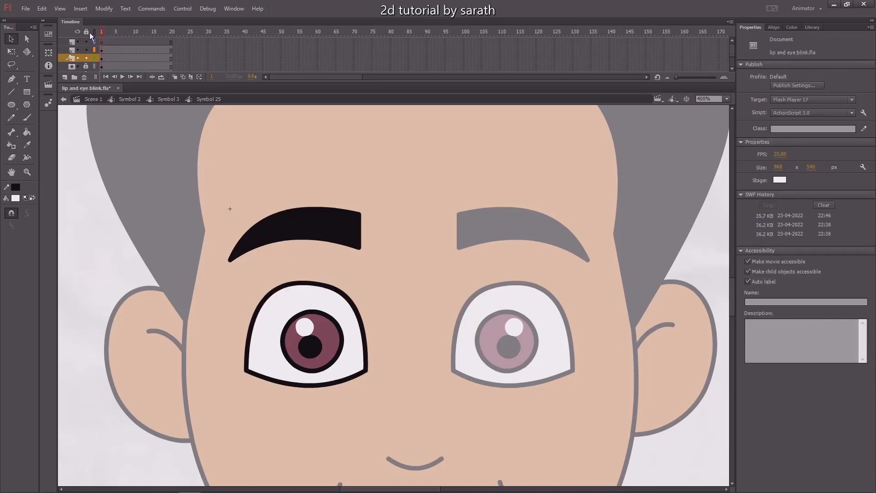
drag(106, 33, 89, 50)
key(Return)
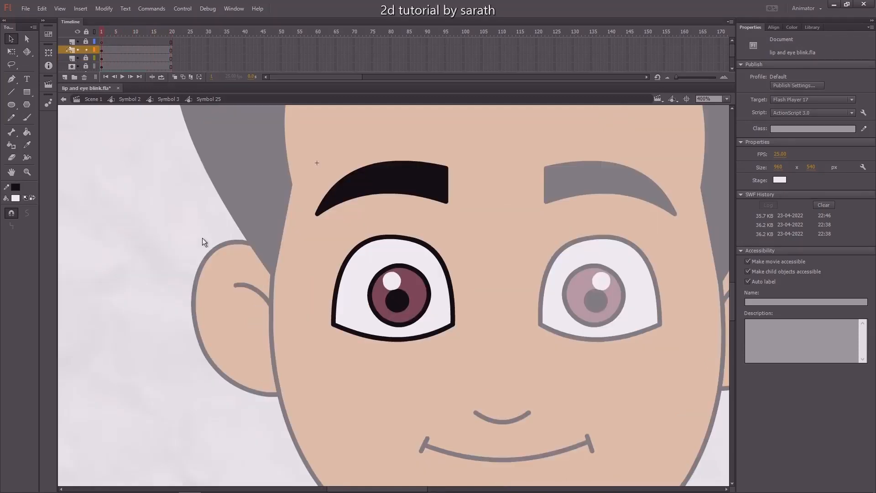
- Return to the head symbol and scrub its timeline to preview the left eye's blink
double_click(200, 242)
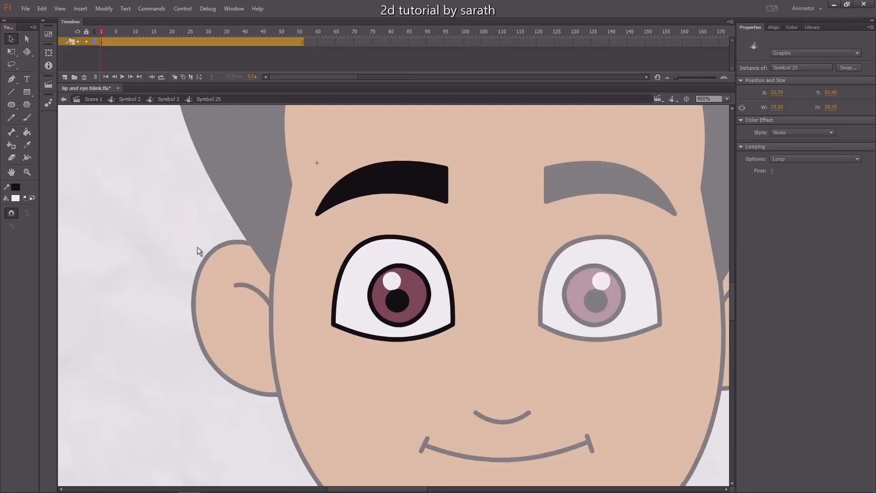
mouse_move(102, 33)
mouse_down()
mouse_move(152, 44)
mouse_move(97, 48)
mouse_up()
drag(172, 195, 53, 177)
drag(105, 31, 94, 48)
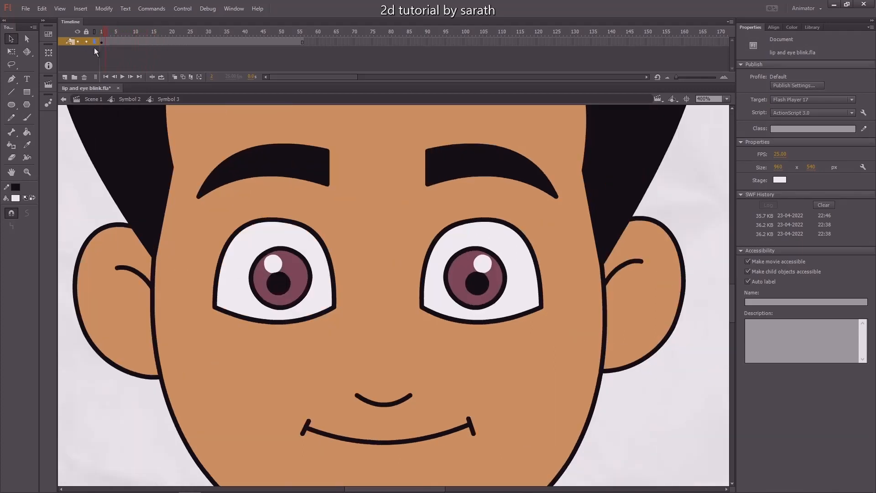
- Duplicate the left eye and eyebrow symbol, flip the copy horizontally and place it exactly over the old right eye
click(446, 270)
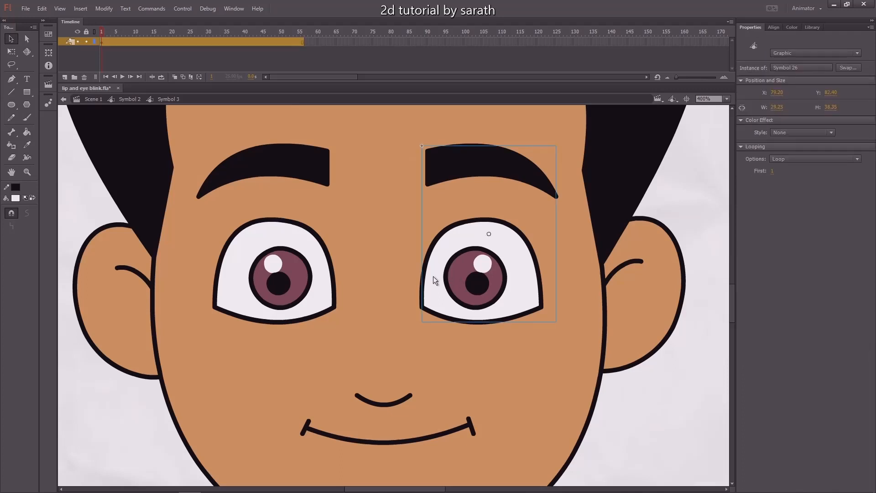
click(297, 270)
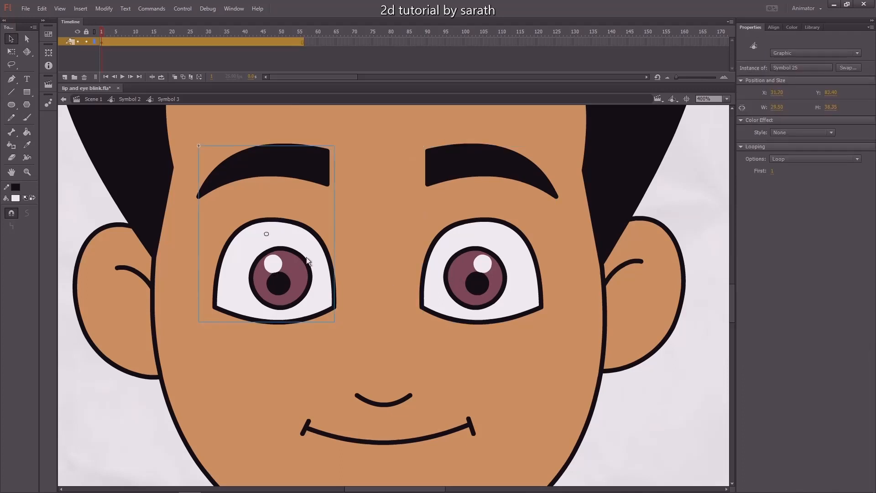
key(ctrl+d)
mouse_move(295, 277)
mouse_down()
mouse_move(279, 285)
mouse_move(295, 286)
mouse_move(289, 277)
mouse_up()
click(104, 9)
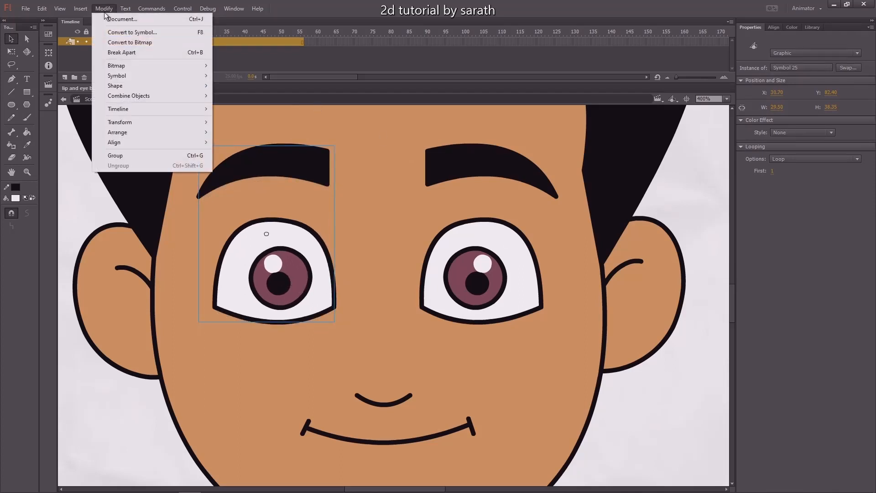
mouse_move(127, 124)
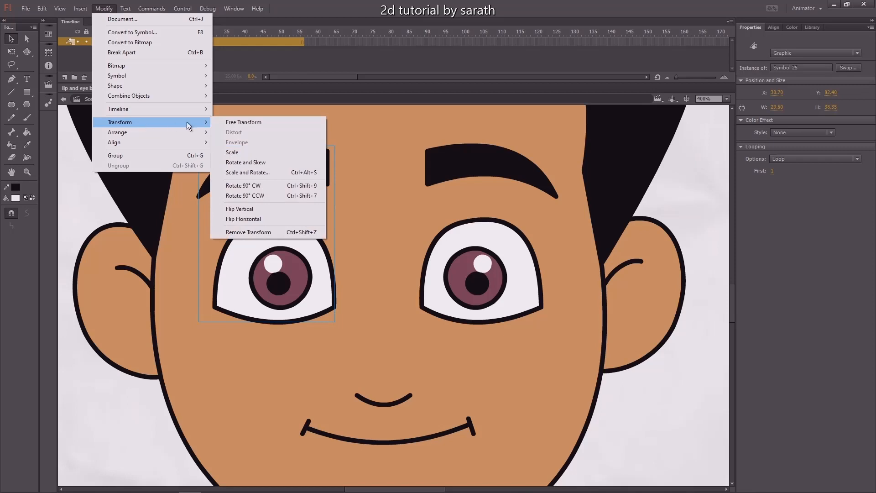
click(250, 220)
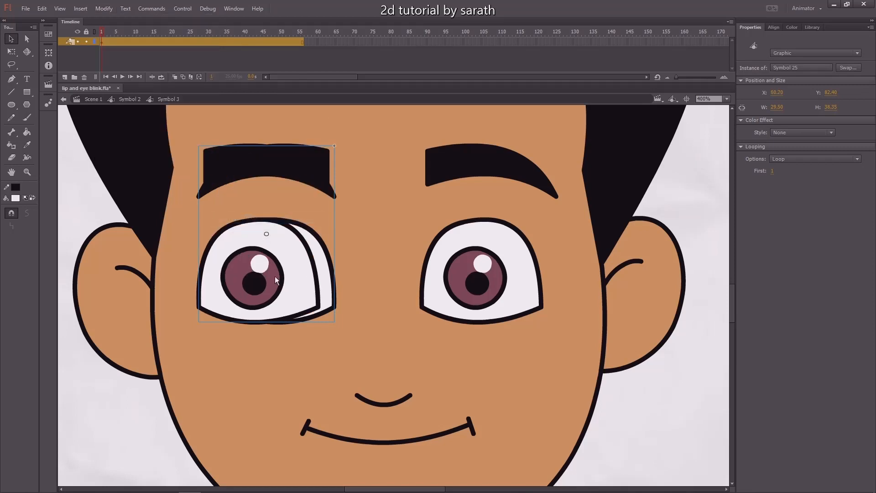
drag(276, 279, 502, 284)
- Cut the mirrored eye, delete the old right eye and eyebrow, and paste the mirrored eye in place
key(Delete)
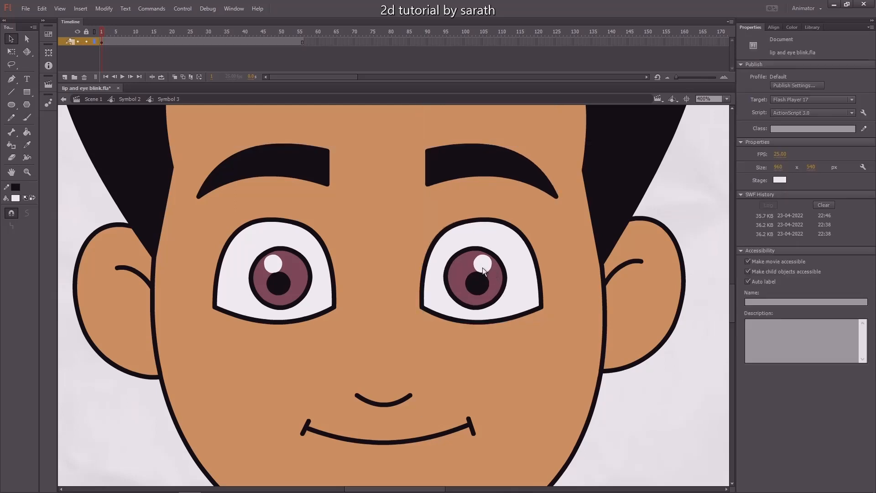
click(481, 268)
key(Delete)
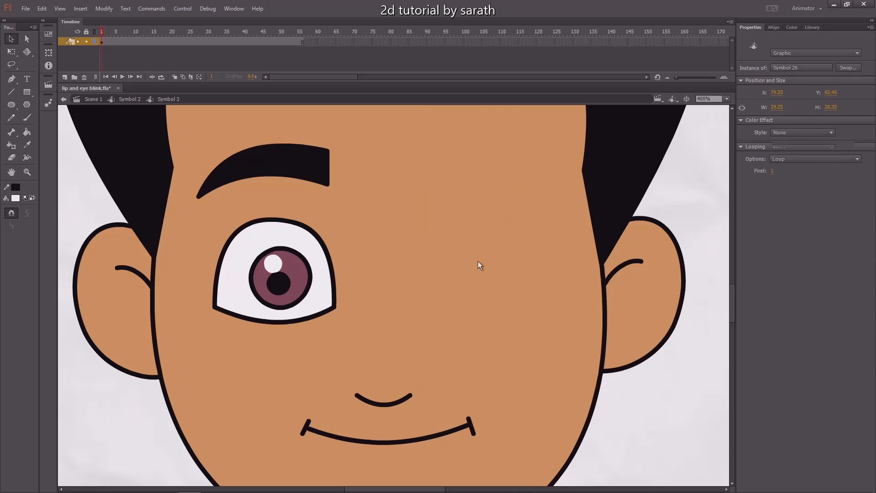
key(ctrl+shift+v)
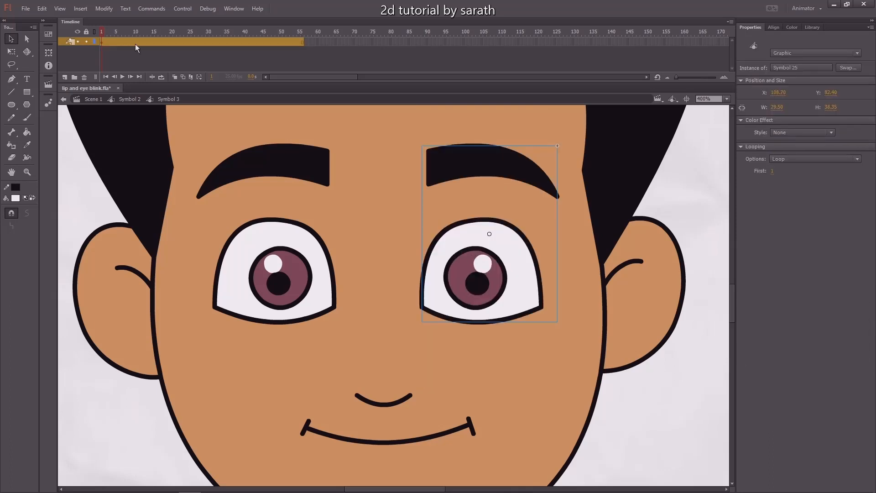
- Play back the head's timeline to check both eyes blinking, and save the document
key(ctrl+minus)
drag(135, 35, 158, 41)
key(Return)
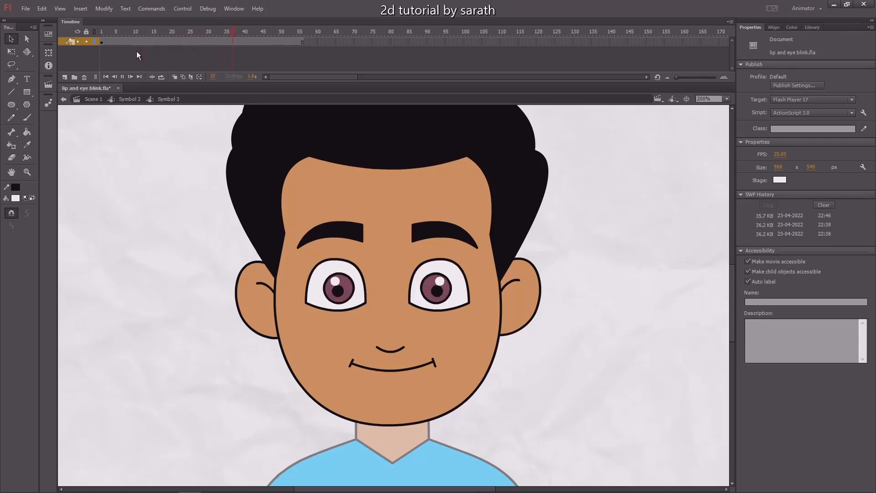
mouse_move(156, 39)
mouse_down()
mouse_move(100, 37)
mouse_move(166, 45)
mouse_move(105, 43)
mouse_move(144, 49)
mouse_up()
drag(223, 237, 210, 255)
drag(544, 252, 527, 279)
key(ctrl+s)
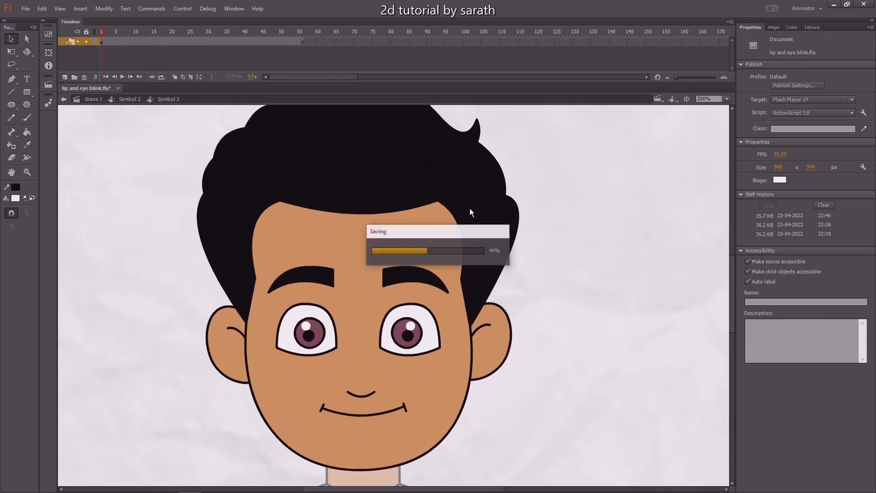
- Draw a line across the face between the bases of the ears and bend it down into a curve between nose and mouth
drag(236, 252, 234, 241)
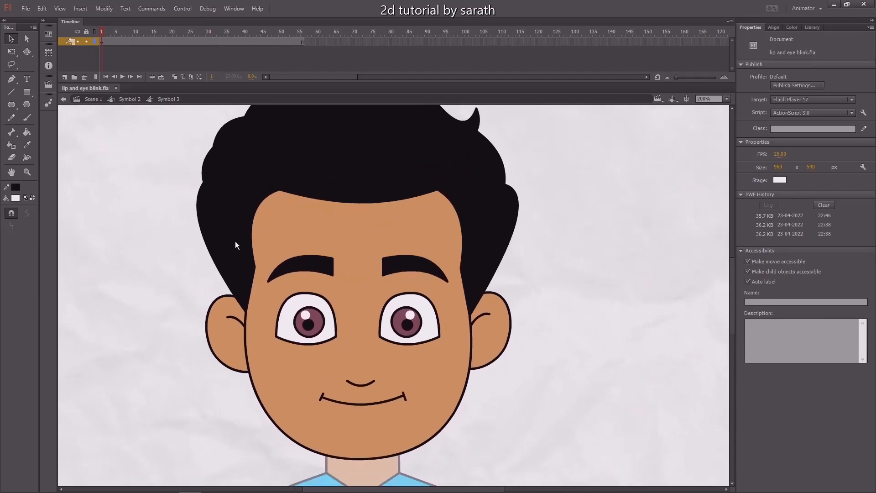
drag(284, 261, 258, 286)
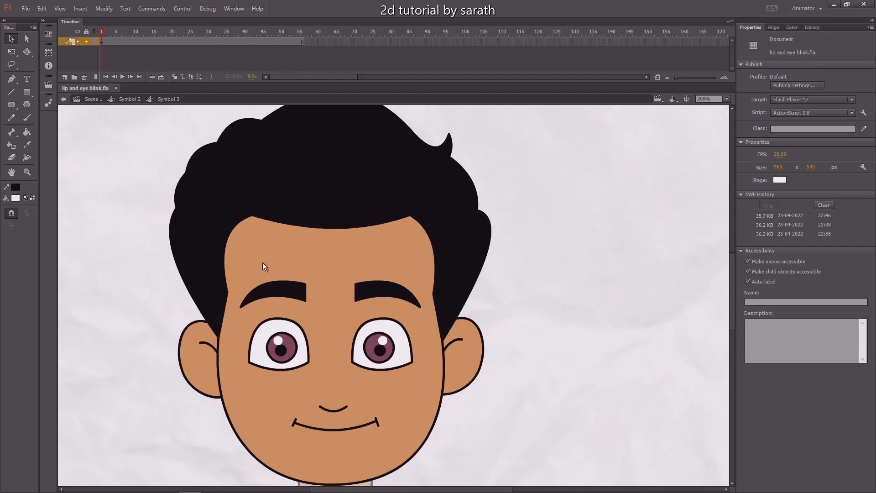
scroll(461, 329, down, 3)
click(393, 336)
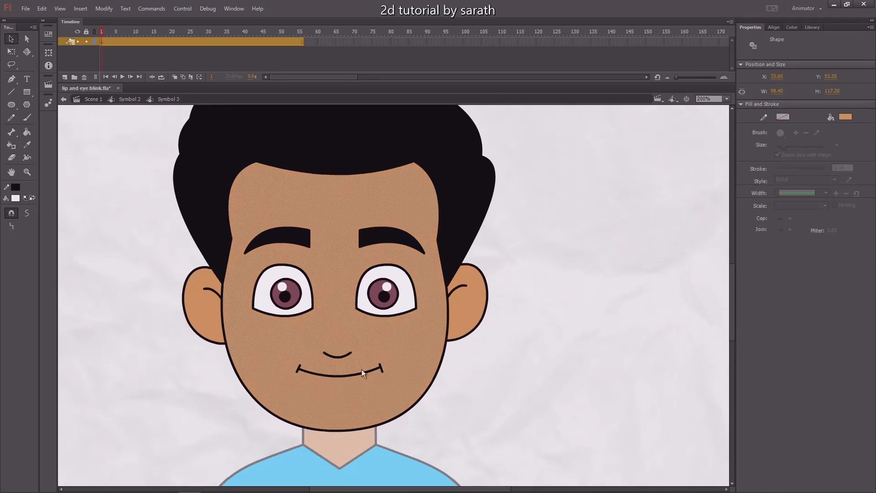
click(341, 376)
key(ctrl+=)
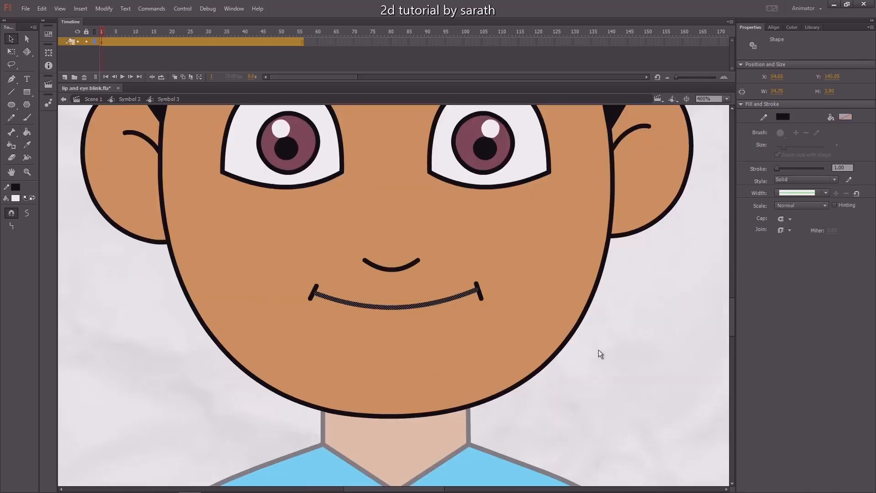
click(599, 310)
drag(599, 291, 580, 340)
key(n)
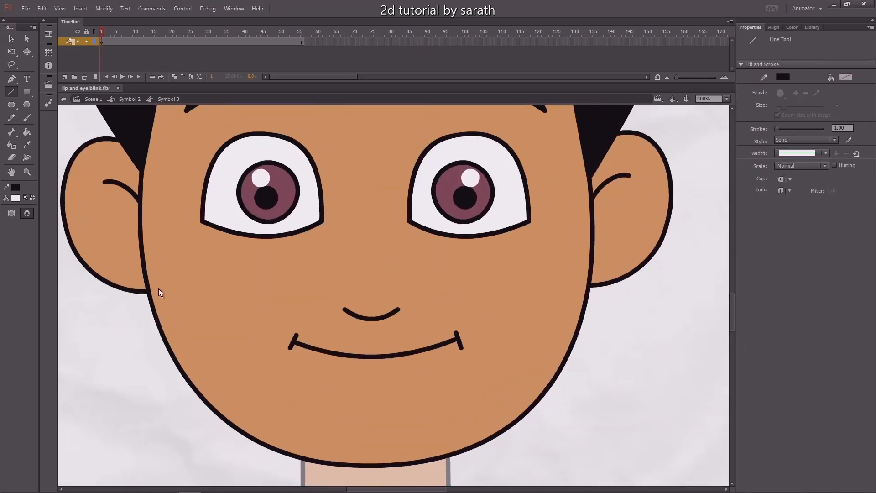
drag(149, 291, 596, 288)
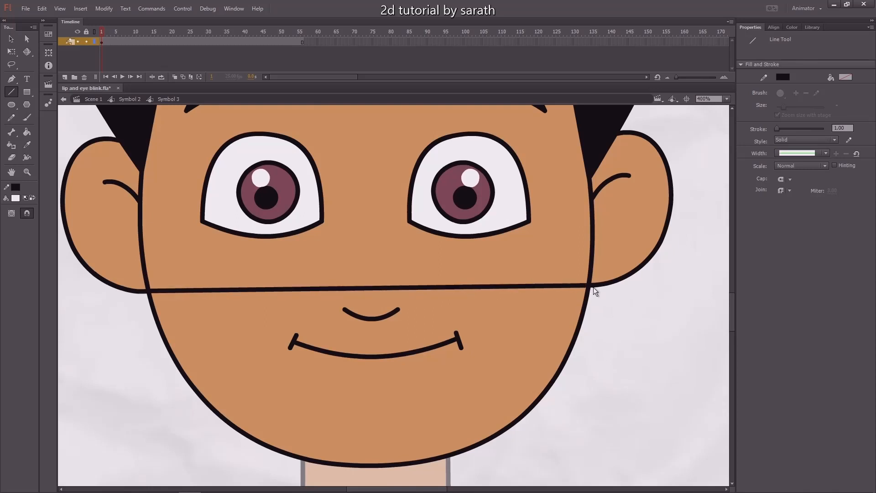
key(v)
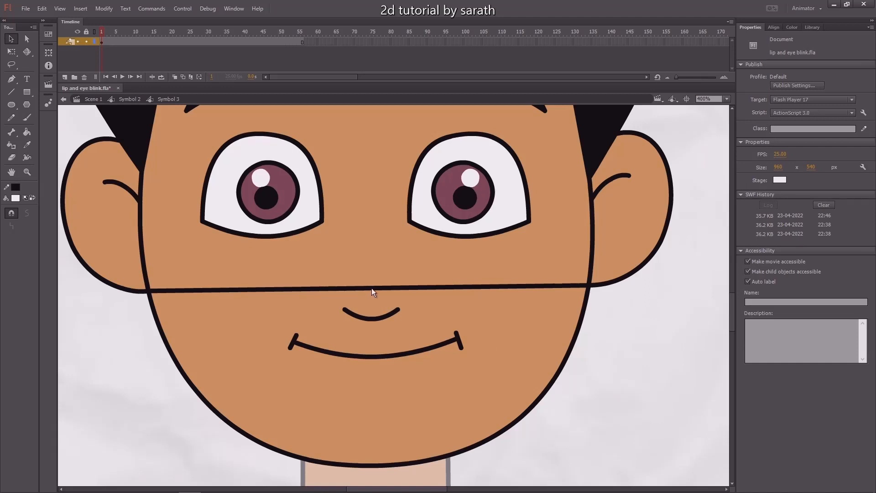
drag(372, 289, 375, 330)
- Select the lower face below the curve including the mouth, try moving it, and undo the moves
double_click(339, 391)
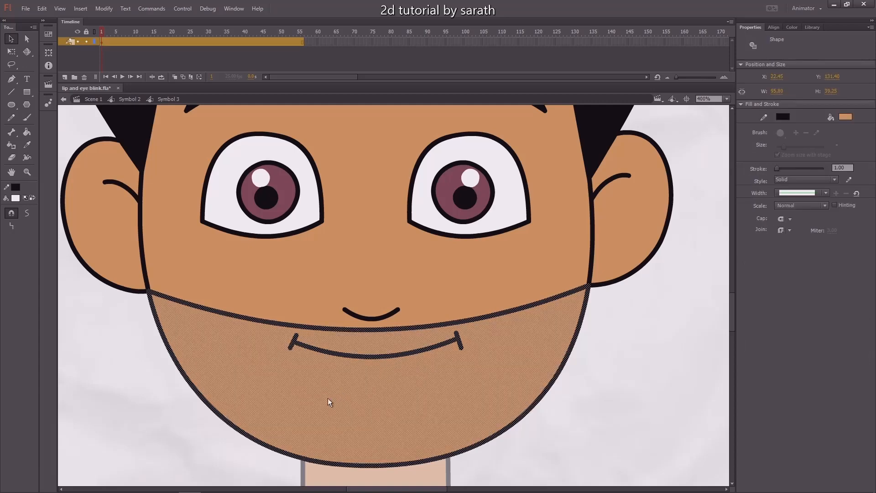
drag(340, 393, 333, 417)
key(ctrl+z)
drag(377, 380, 429, 376)
key(ctrl+minus)
key(ctrl+z)
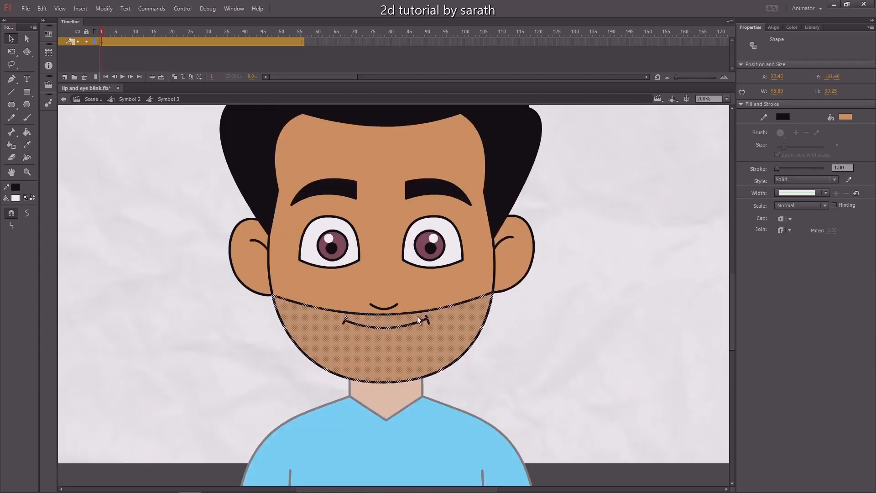
- Convert the selected lower face and mouth into a graphic symbol
key(F8)
click(482, 54)
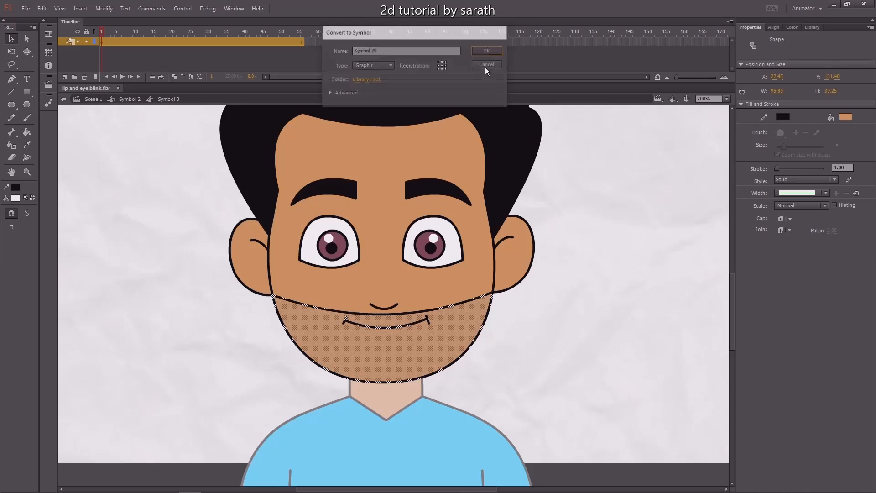
click(512, 311)
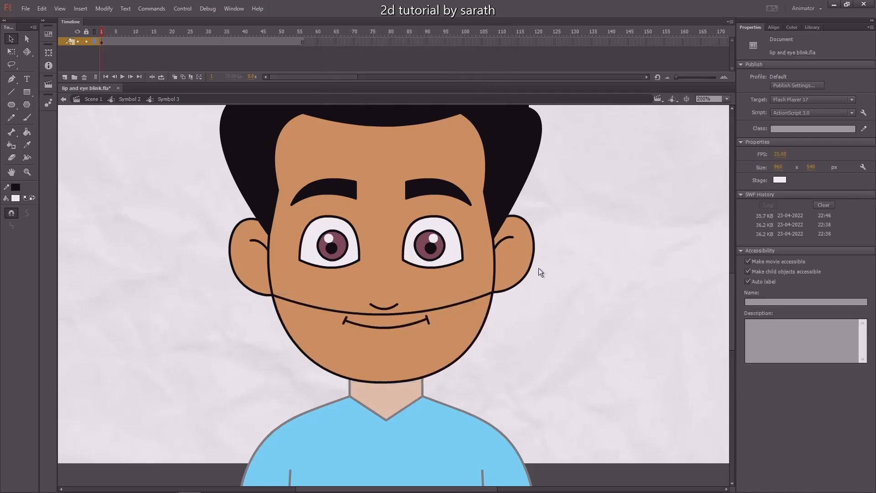
- Select the whole head to examine which parts are already symbols and which are still raw shapes
drag(538, 267, 488, 304)
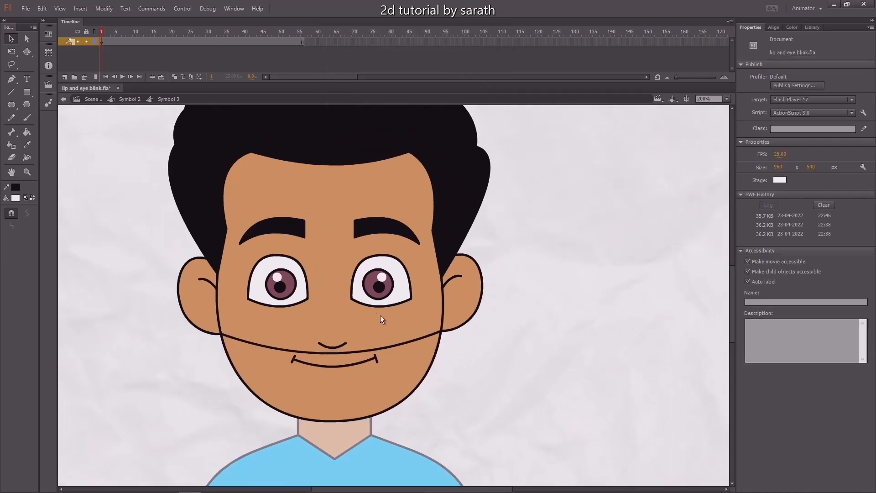
key(ctrl+1)
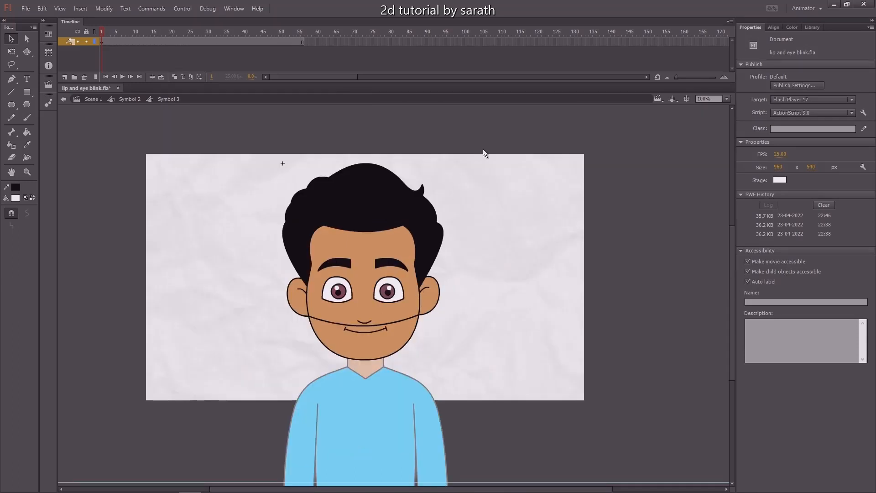
drag(482, 148, 249, 375)
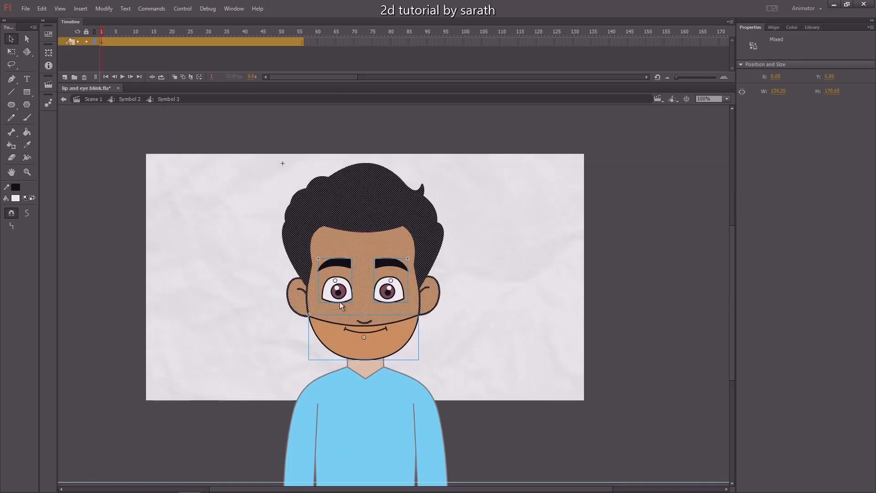
key(ctrl+equal)
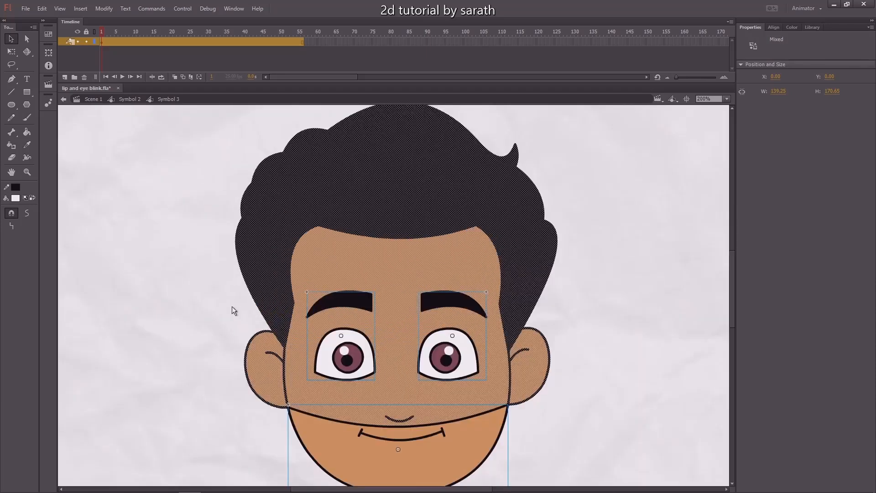
drag(232, 306, 189, 240)
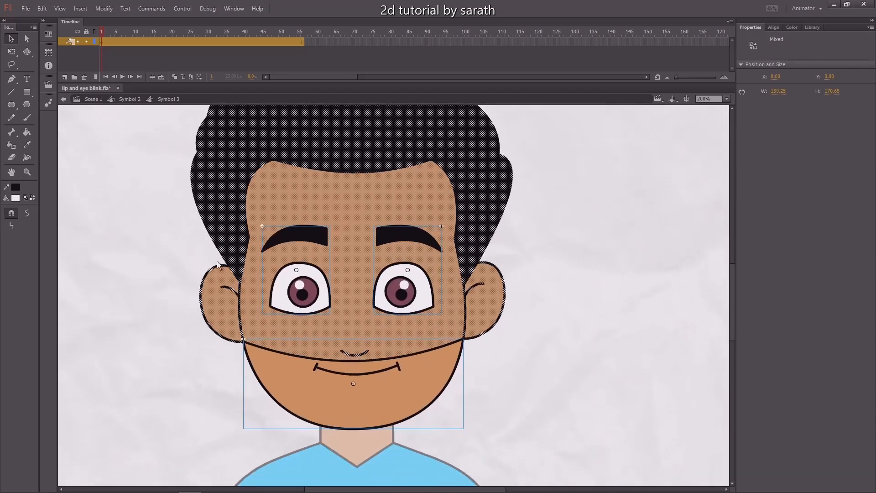
click(540, 283)
- Select the upper face, hair and both ears together and convert them into a graphic symbol
click(394, 241)
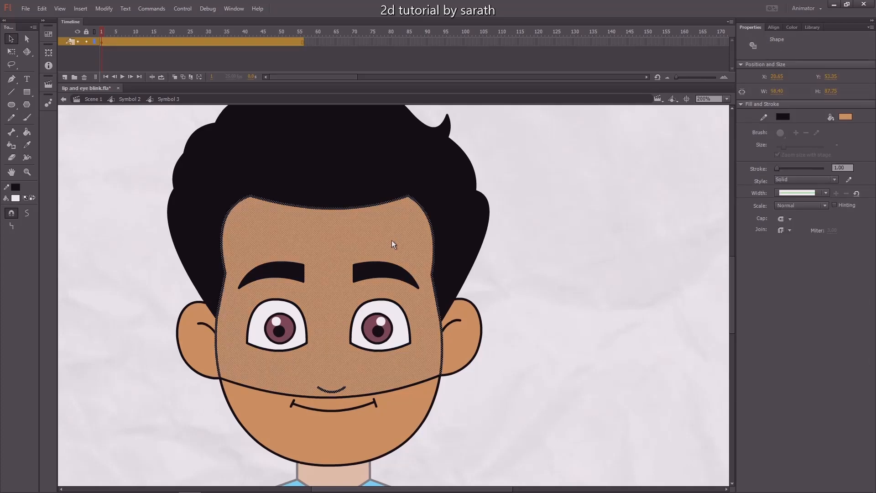
shift+click(346, 176)
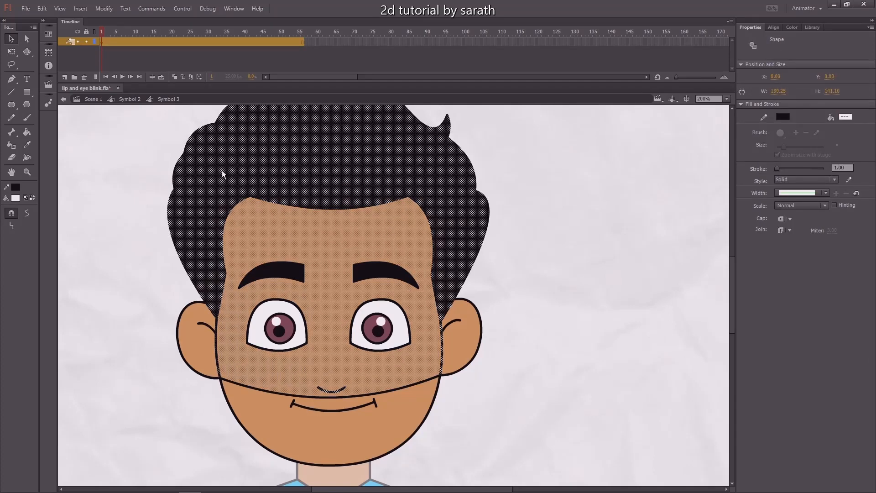
shift+click(190, 318)
shift+click(469, 335)
key(ctrl+1)
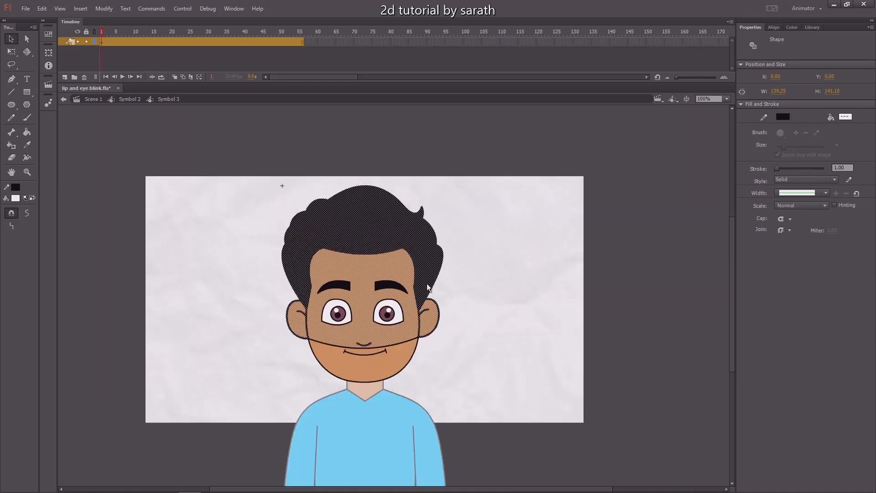
drag(377, 235, 230, 233)
key(ctrl+z)
key(F8)
click(489, 54)
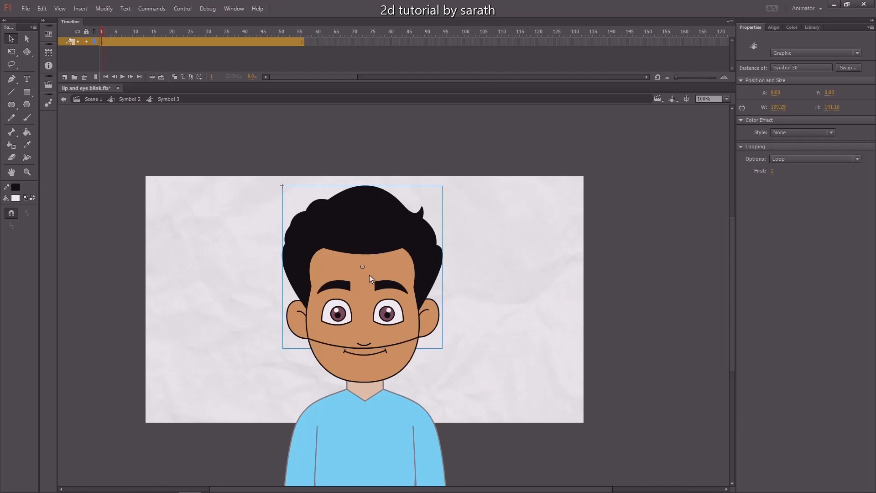
- Select all the head parts to check their symbols, and try moving the lower face symbol down
drag(505, 182, 229, 405)
key(ctrl+=)
drag(177, 302, 126, 206)
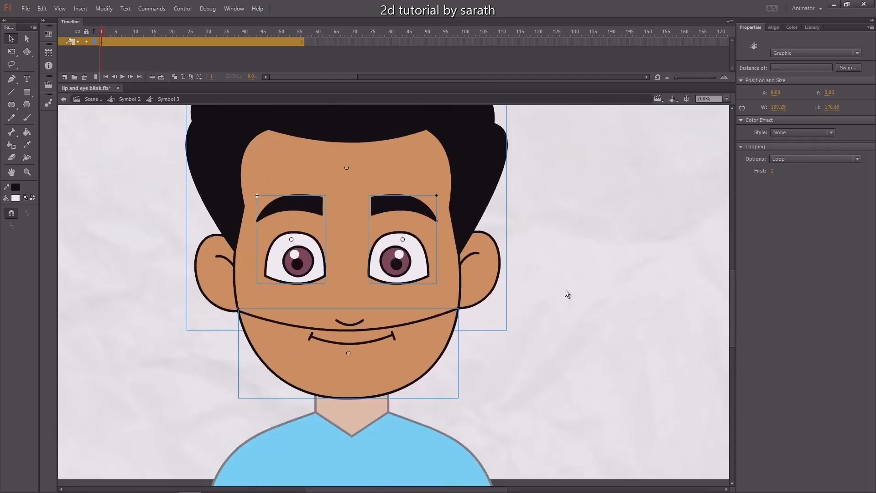
click(575, 307)
click(367, 356)
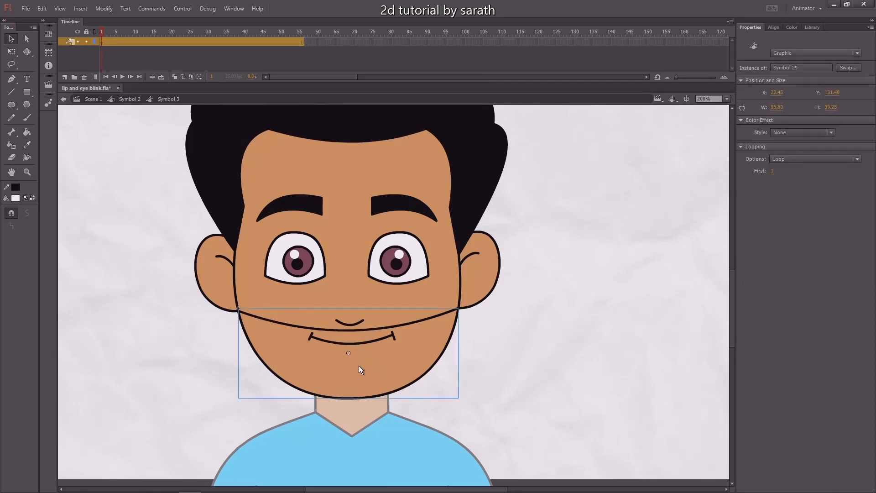
drag(369, 361, 355, 385)
key(ctrl+z)
- Inside the lower face symbol, delete the upper outline curve and bend the fill's upper edge down to just below the nose
double_click(387, 357)
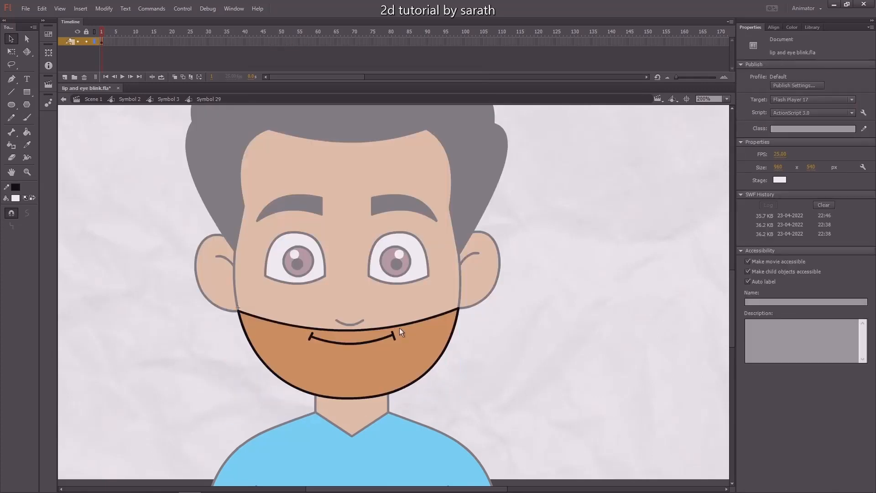
drag(392, 330, 363, 323)
click(364, 322)
key(Delete)
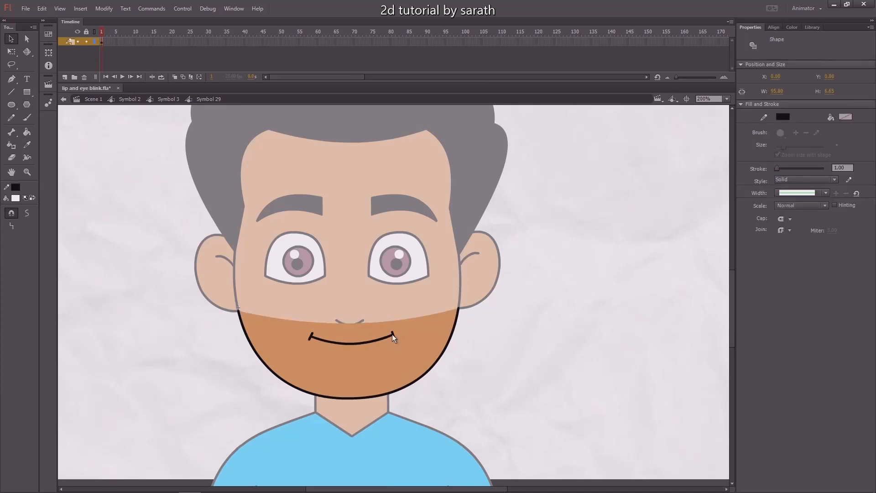
drag(523, 238, 477, 254)
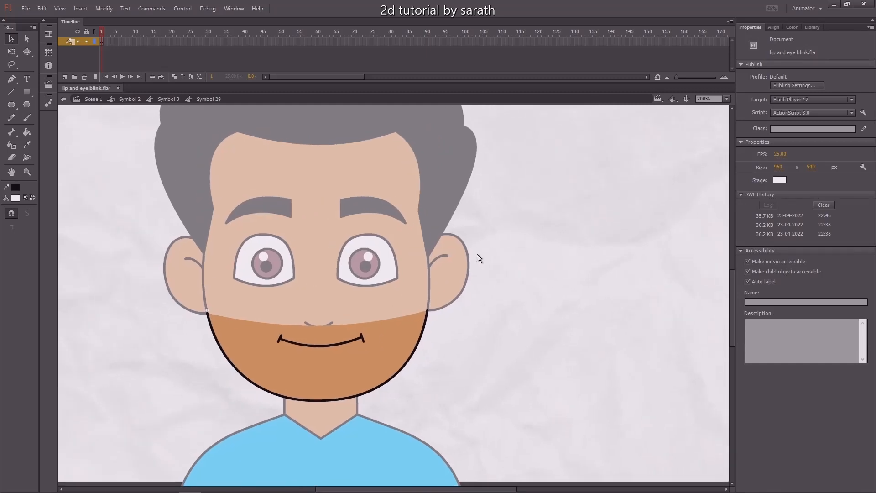
drag(327, 328, 326, 333)
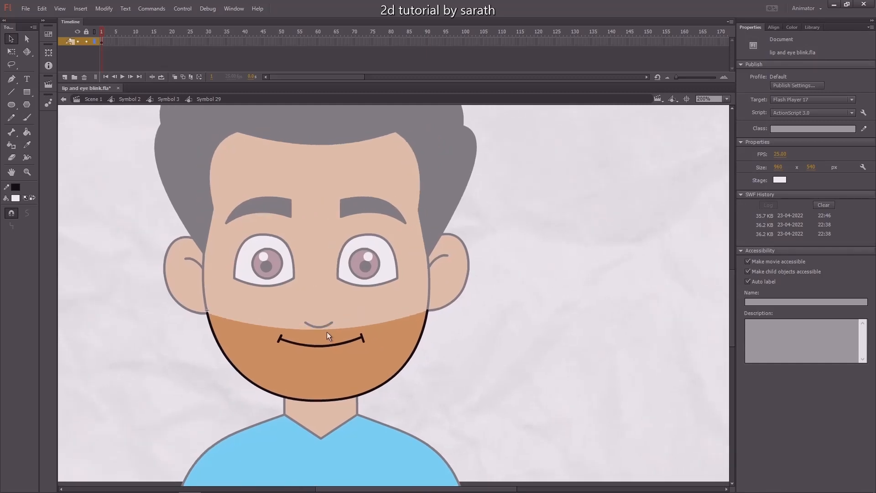
- Move the mouth lines out of the face layer onto a new layer above it, keeping their position
drag(452, 339, 462, 320)
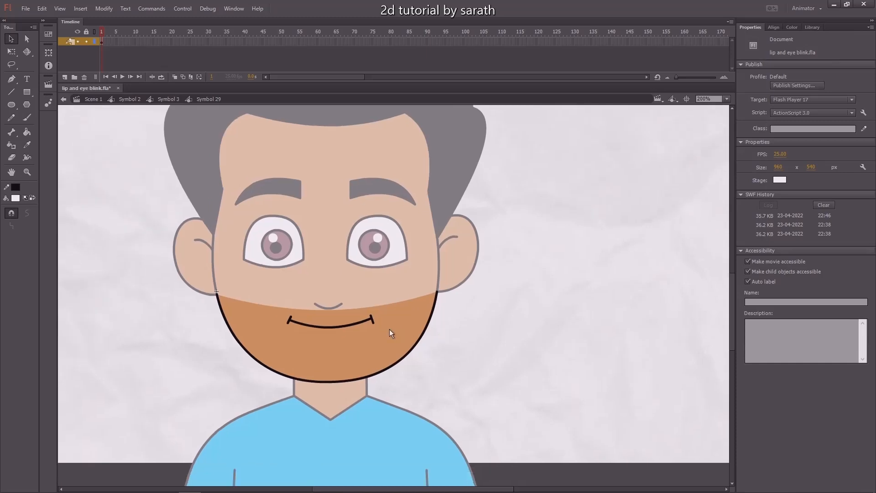
click(371, 320)
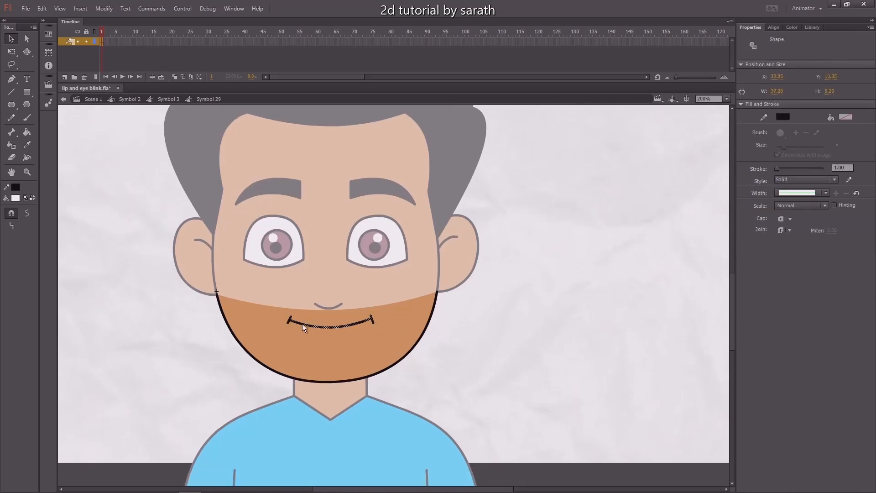
key(Delete)
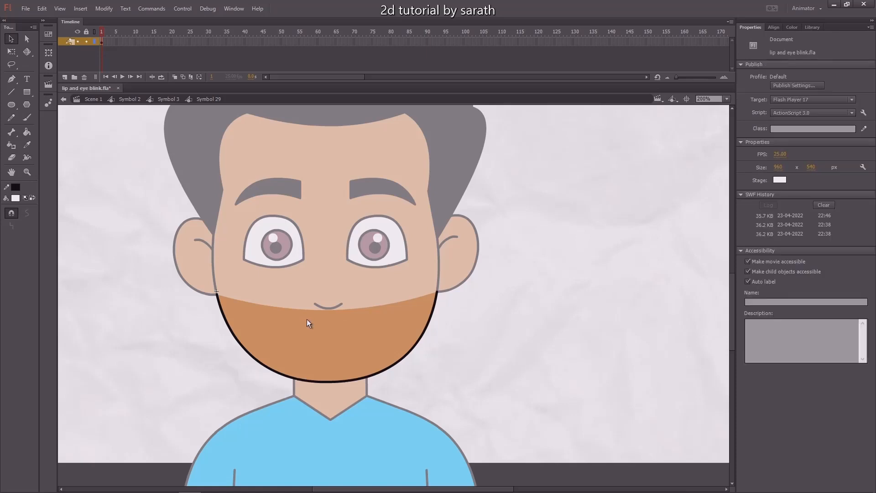
click(65, 77)
key(ctrl+shift+v)
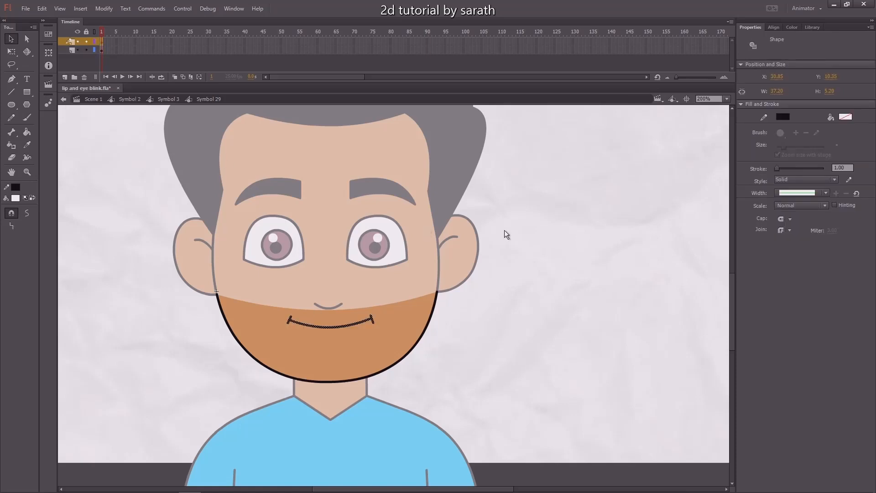
click(506, 234)
- Add keyframes at frame 2 on both the mouth layer and the lower face layer
scroll(507, 242, up, 1)
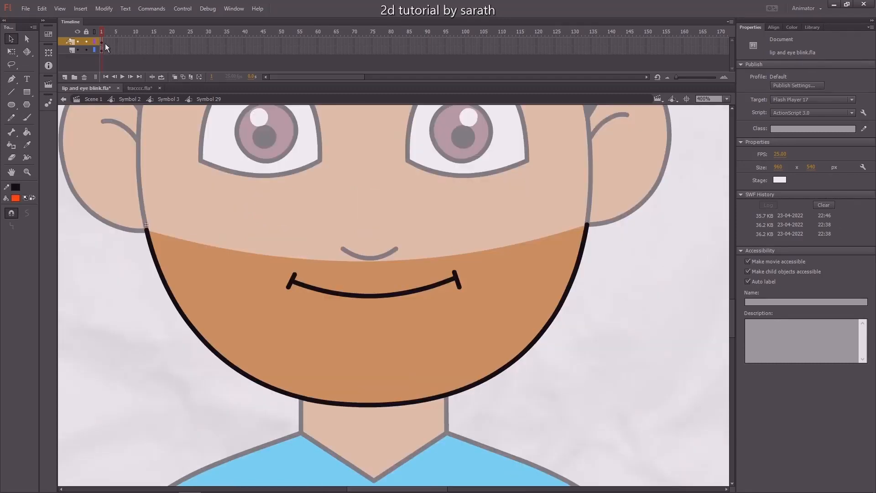
click(105, 50)
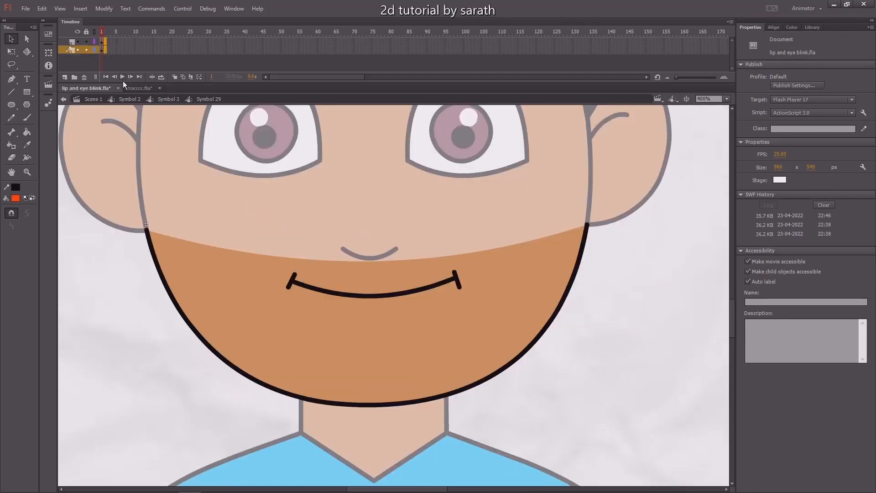
click(114, 234)
click(391, 300)
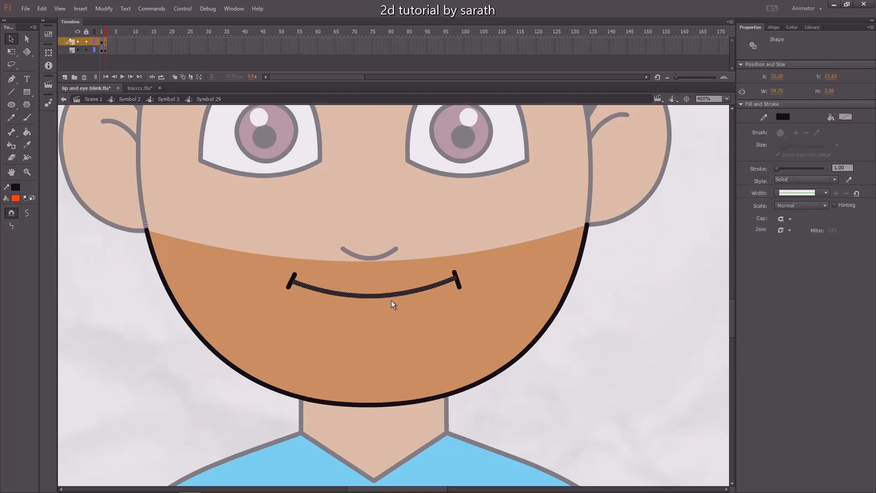
click(582, 324)
- On frame 2, draw a line about 28 px wide below the mouth and bend it down into a shallow curve
key(n)
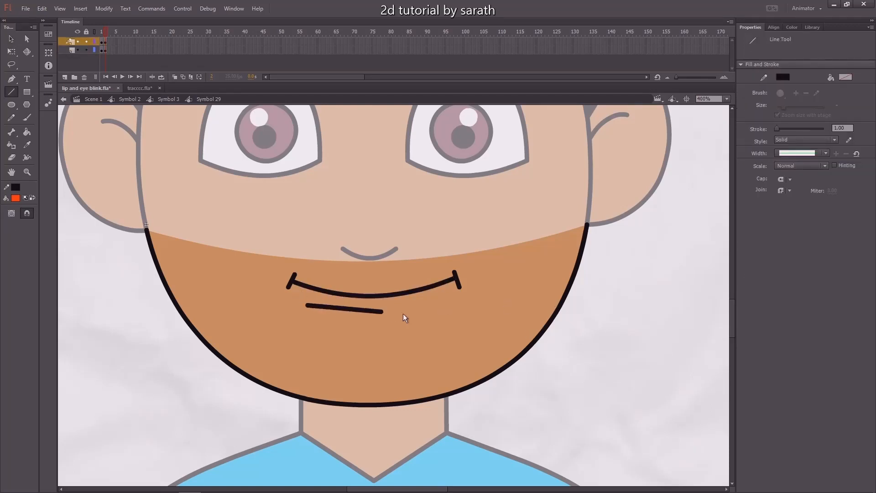
drag(403, 314, 434, 304)
key(v)
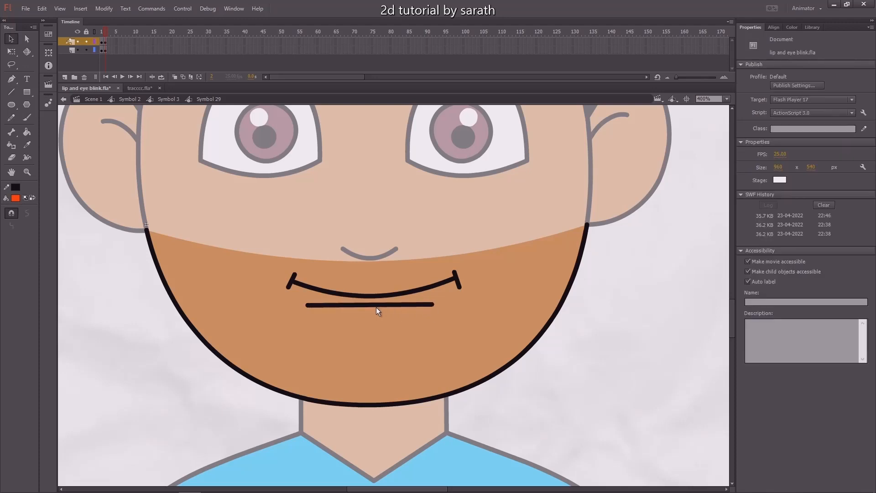
drag(375, 306, 381, 318)
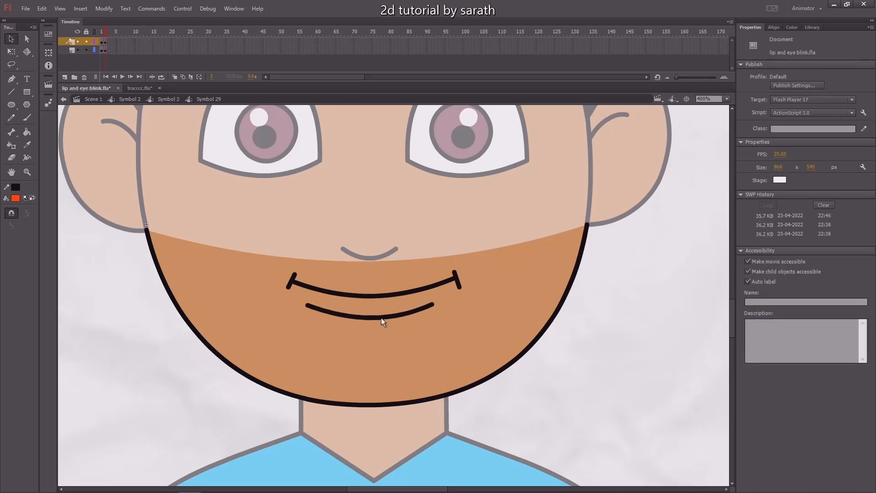
click(415, 314)
click(404, 312)
click(406, 317)
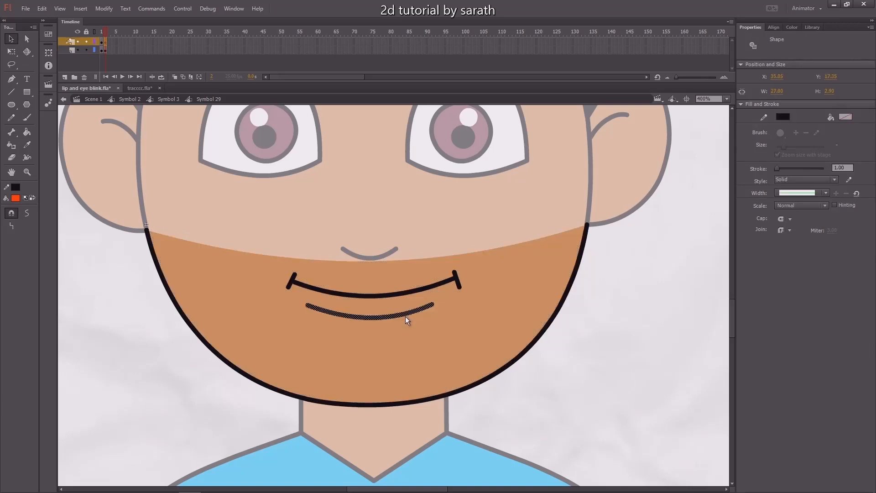
click(599, 352)
- Attach both ends of the lower curve to the mouth corners and bend its middle down to form an open mouth
drag(438, 303, 456, 280)
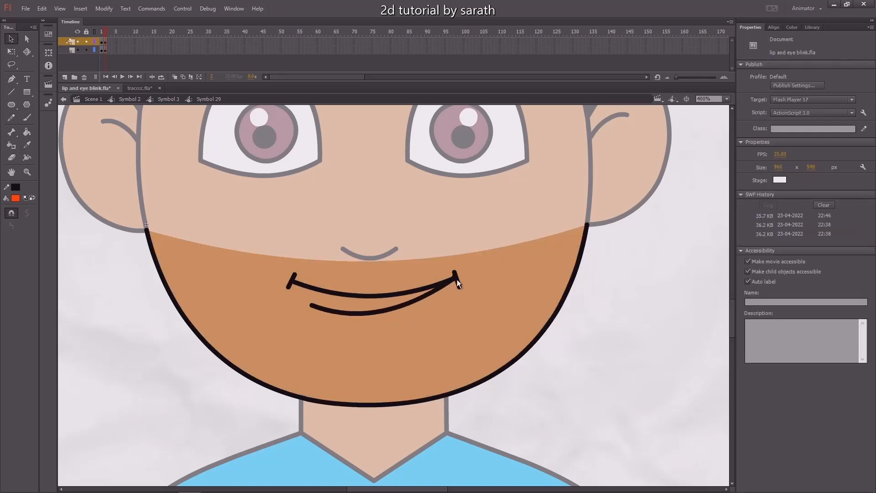
drag(312, 306, 298, 285)
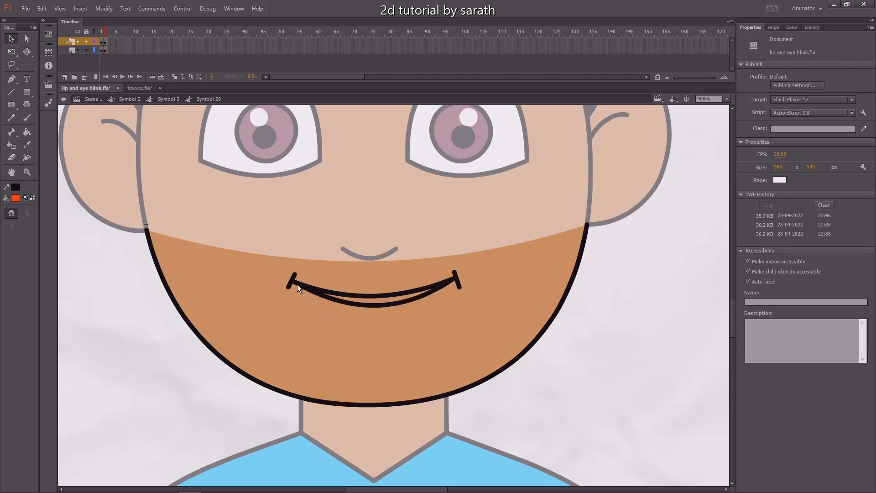
drag(379, 306, 378, 316)
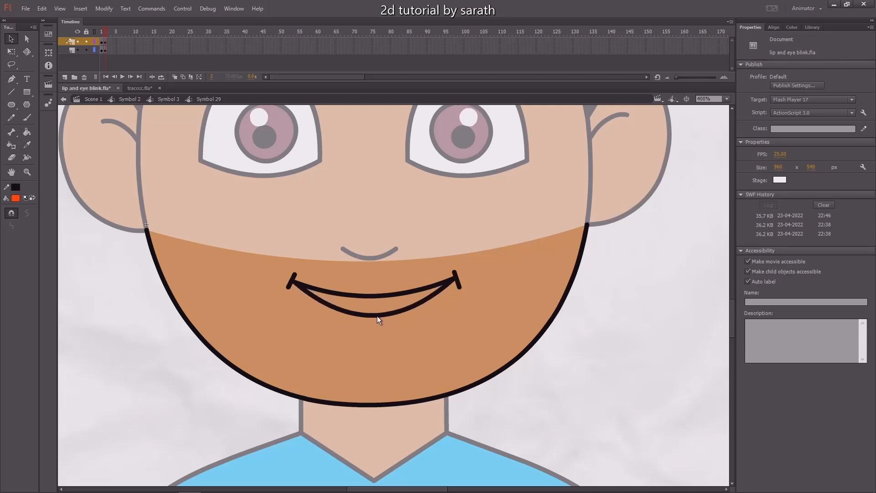
- Set the fill colour to white and fill the open mouth on frame 2 with the Paint Bucket
drag(599, 343, 573, 332)
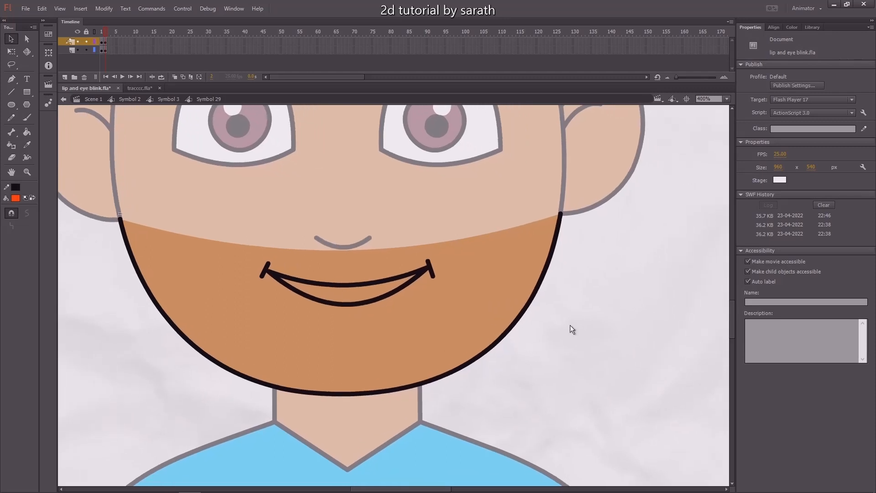
click(16, 198)
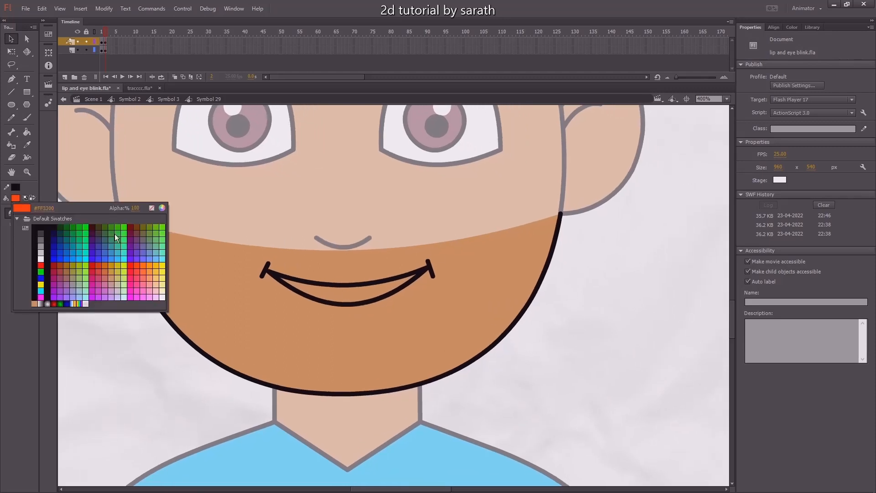
click(163, 299)
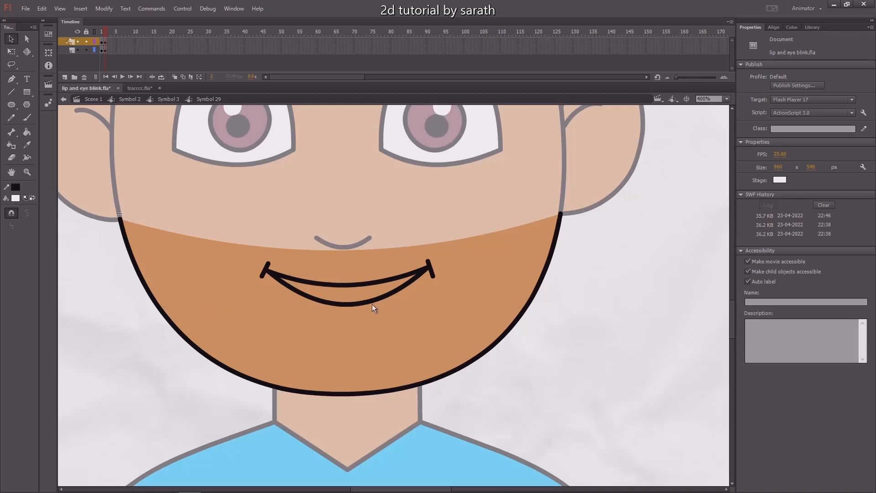
key(k)
click(355, 299)
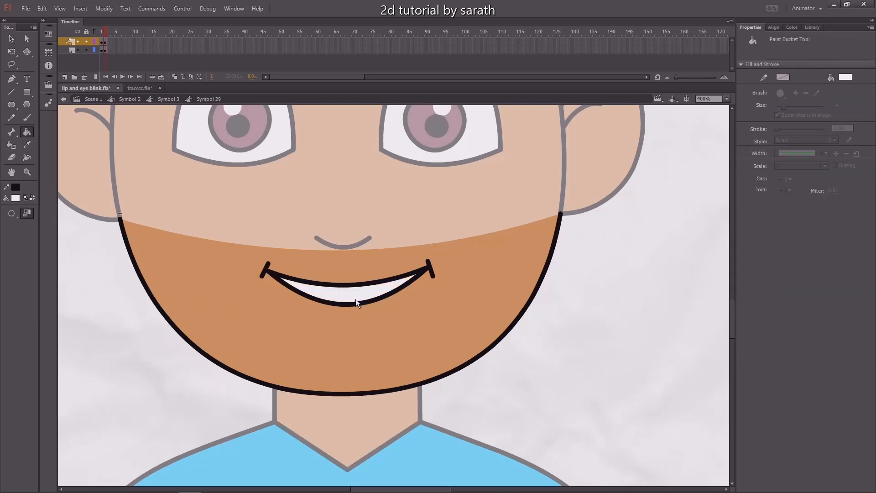
key(v)
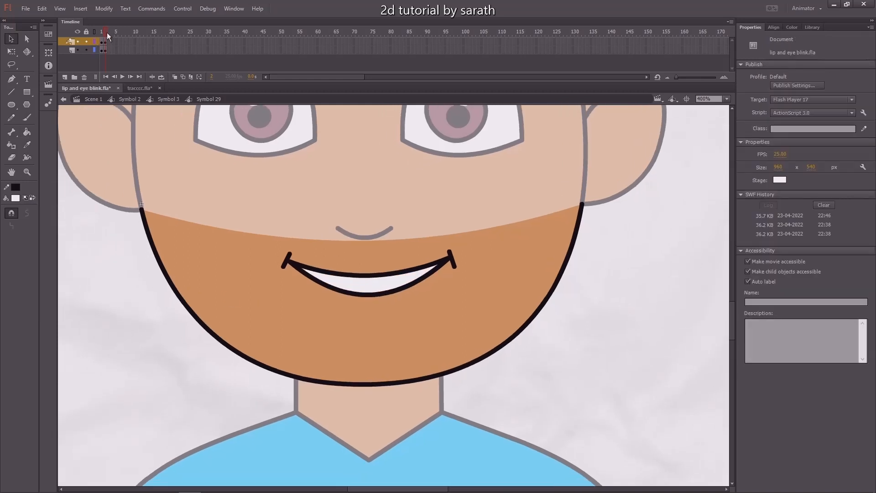
- Compare the closed mouth on frame 1 with the open mouth and chin on frame 2
click(101, 36)
click(105, 42)
click(399, 316)
click(483, 351)
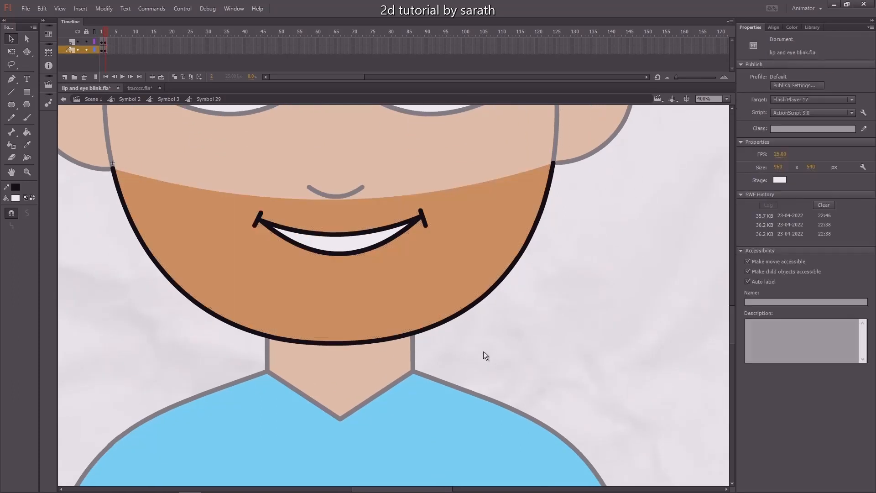
- Select the lower jaw outline's anchor points on frame 2 with the Subselection tool and nudge them down slightly
click(27, 41)
mouse_move(133, 269)
mouse_down()
mouse_move(314, 359)
mouse_move(585, 405)
mouse_move(582, 393)
mouse_up()
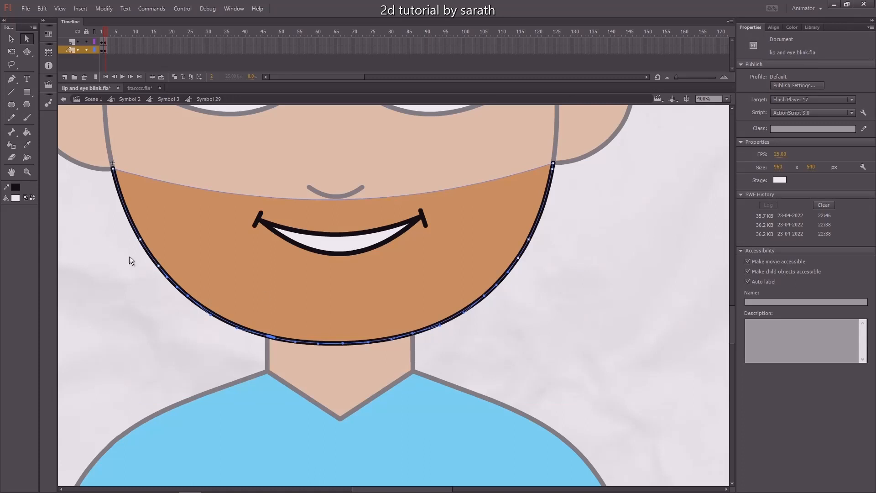
drag(113, 226, 177, 297)
drag(560, 223, 470, 310)
key(Delete)
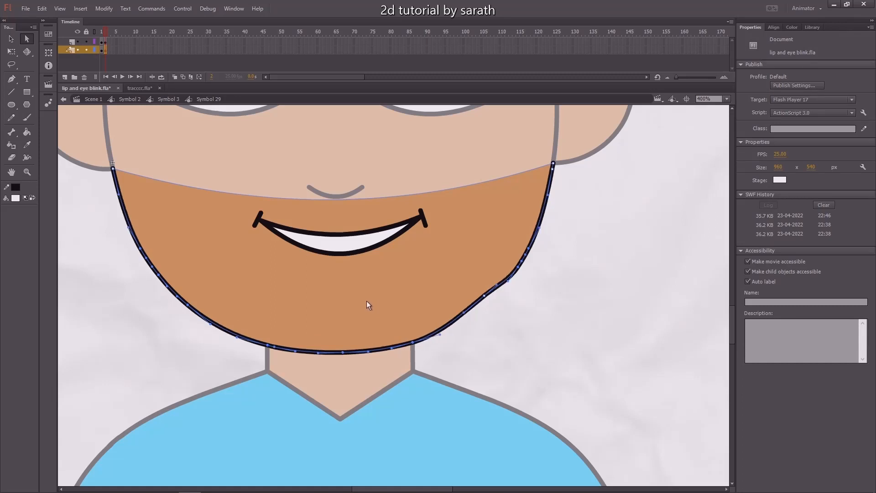
key(ctrl+z)
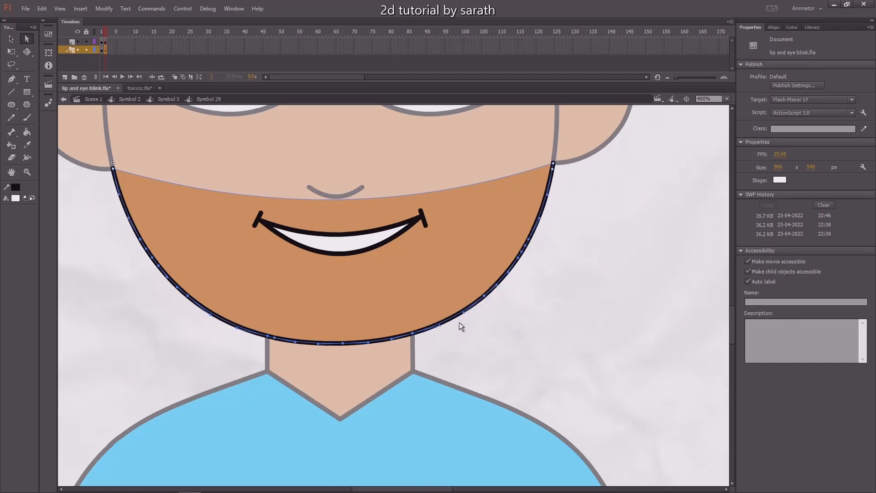
key(shift+Down)
key(shift+Up)
key(shift+Down)
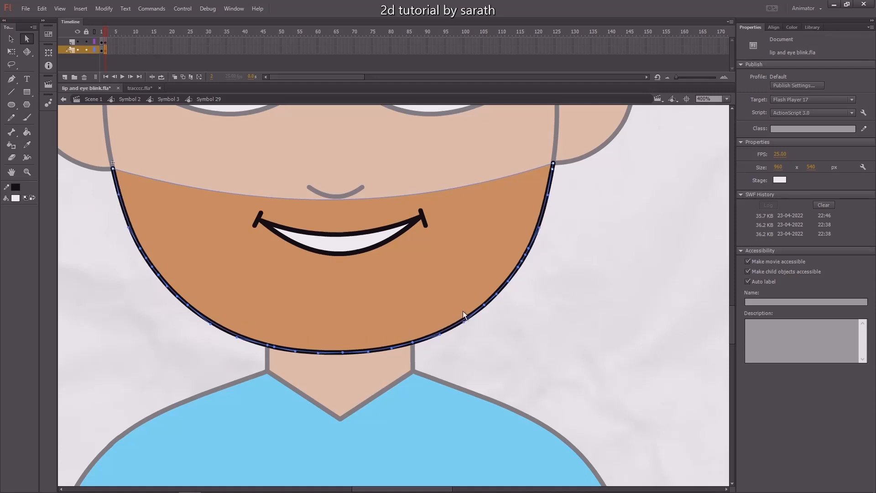
key(shift+Up)
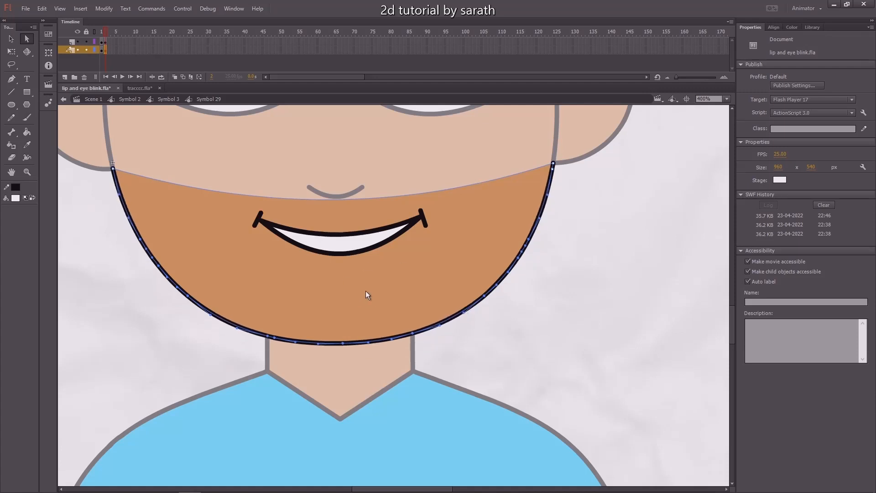
key(Down)
key(Down)
key(Down)
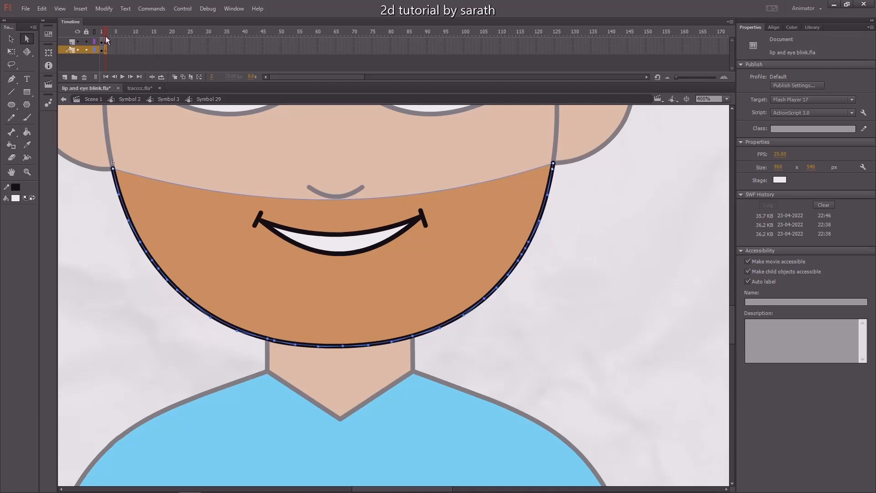
- Compare frame 2 with its neighbouring frame, then insert keyframes at frame 3 on both the mouth and chin layers
drag(106, 37, 114, 42)
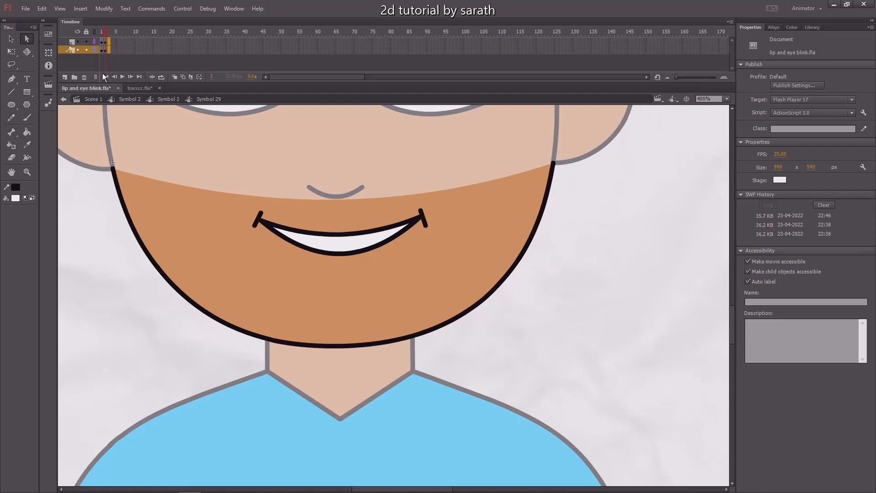
key(F6)
key(v)
click(558, 306)
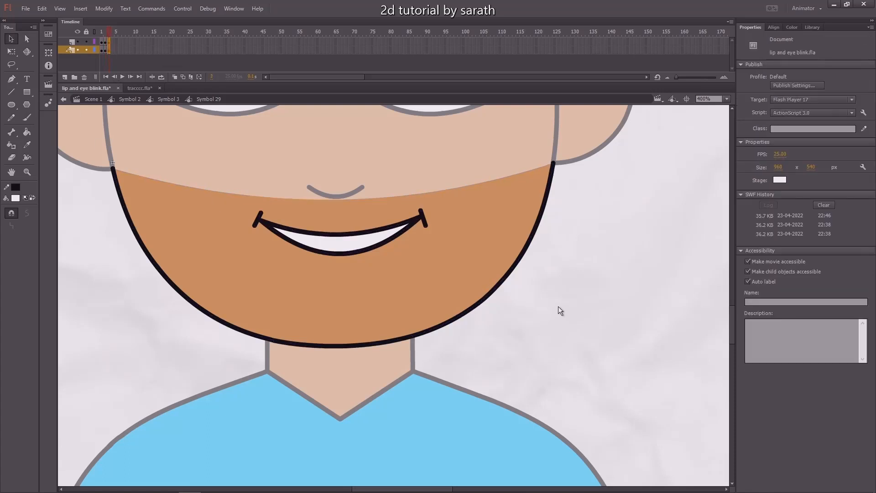
drag(567, 284, 558, 300)
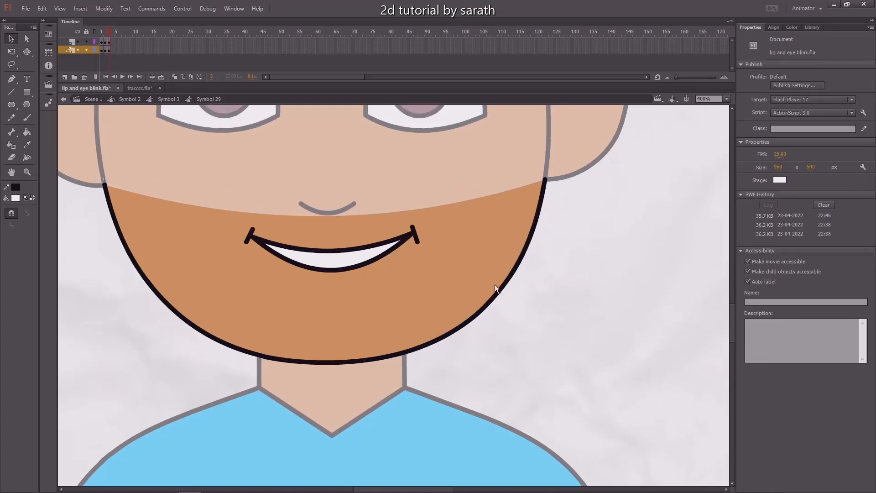
drag(492, 315, 506, 306)
- Move the mouth's lower lip curve on frame 3 down to Y 15.25, below the white teeth
click(341, 261)
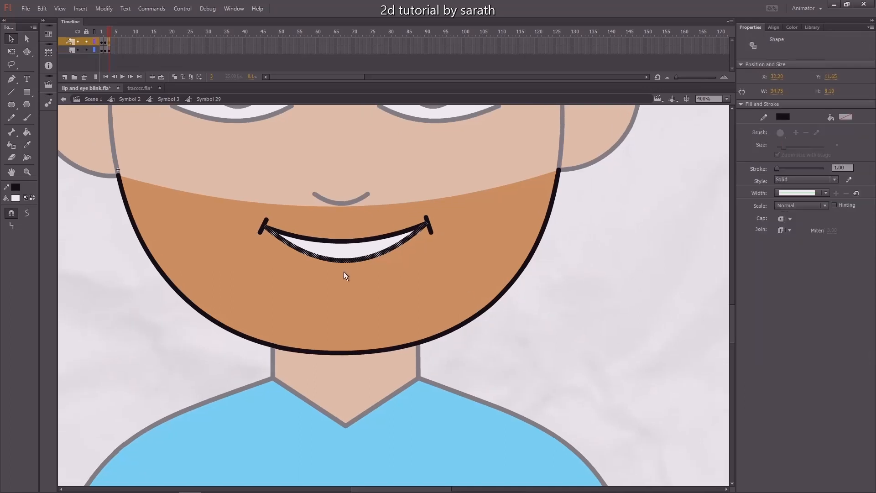
key(Down)
key(Down)
key(Down)
key(Down)
key(Down)
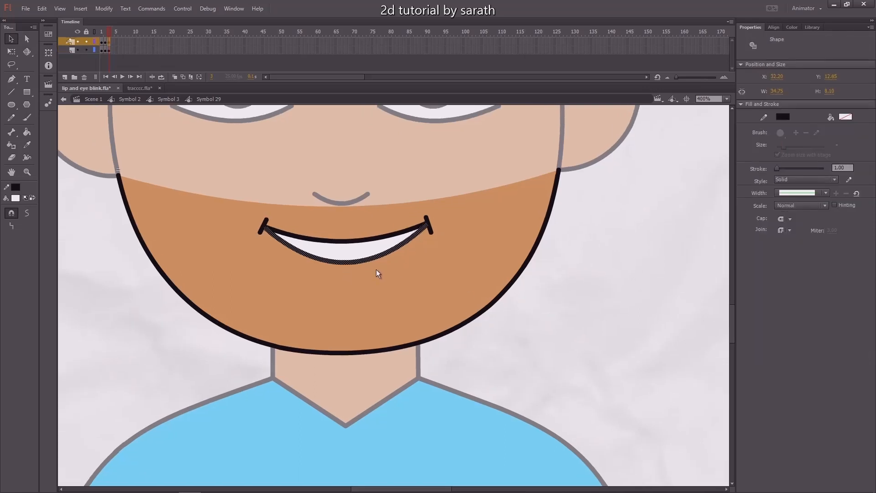
key(Down)
key(Down)
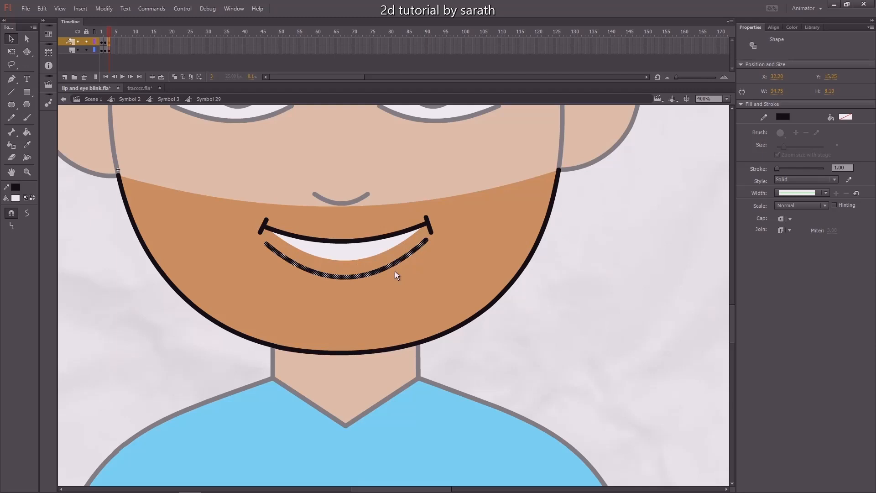
- Reattach both ends of the lower lip curve to the mouth corners and bend its middle further down
click(580, 291)
drag(428, 242, 427, 227)
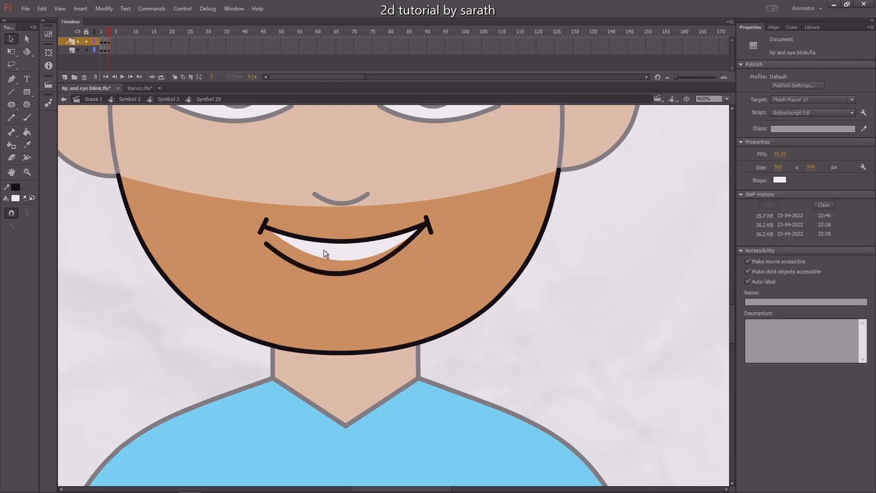
drag(268, 245, 267, 231)
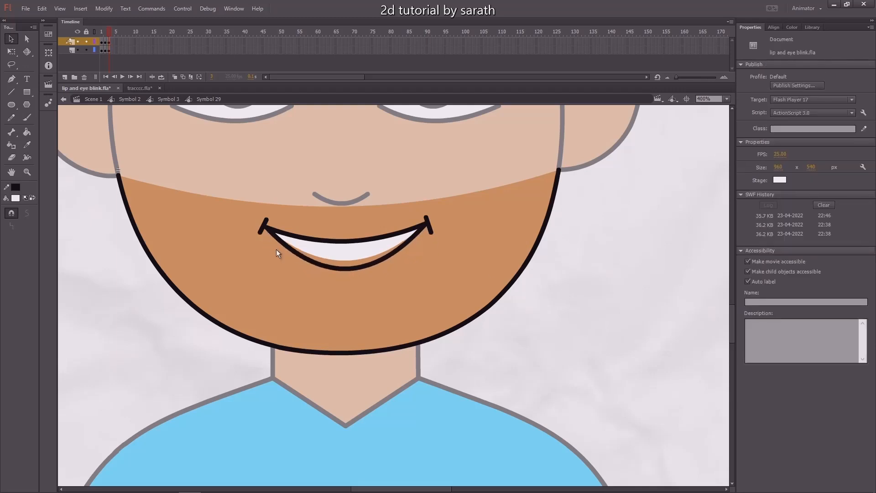
drag(351, 270, 352, 279)
drag(135, 264, 141, 263)
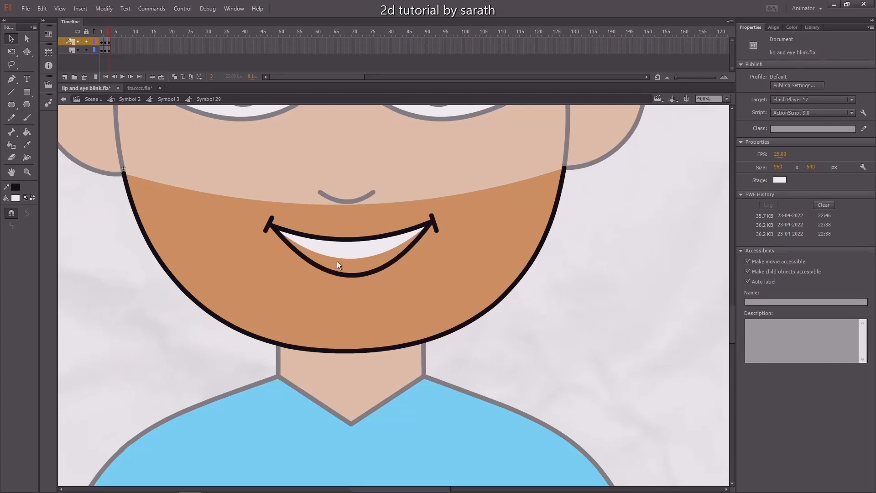
- Sample the dark red mouth colour from the other open document and fill the area below the teeth on frame 3
click(139, 89)
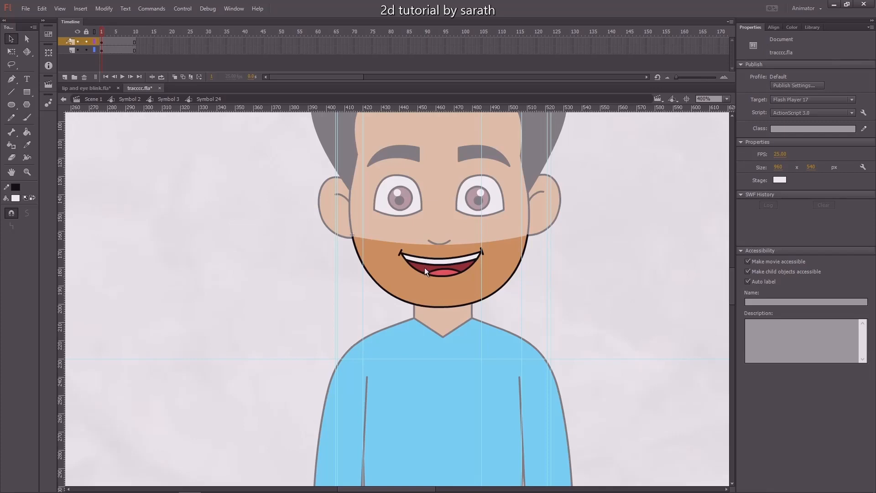
click(15, 198)
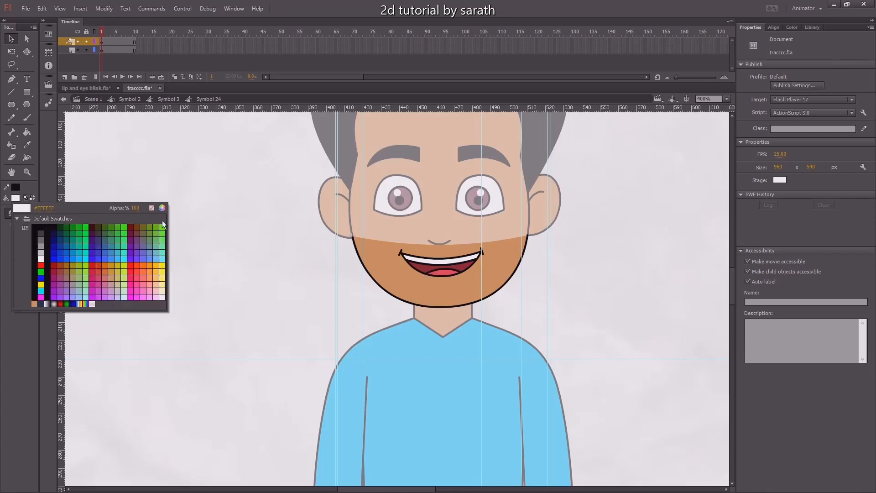
click(424, 271)
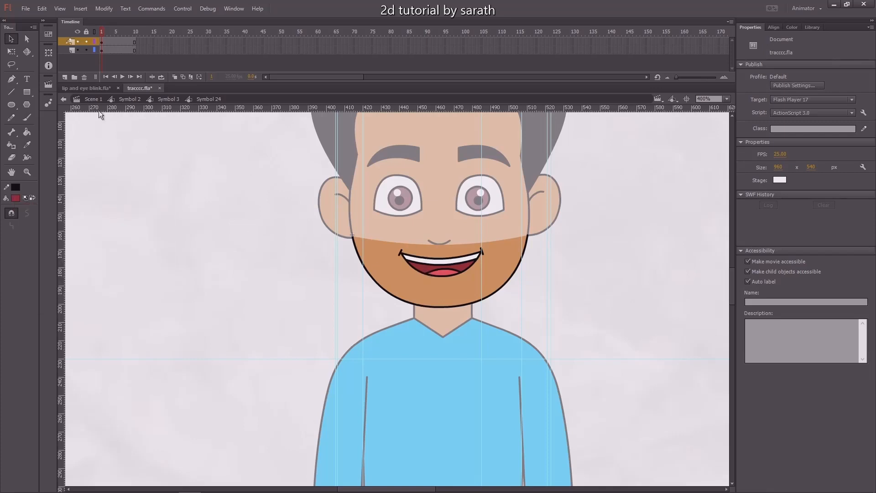
click(95, 89)
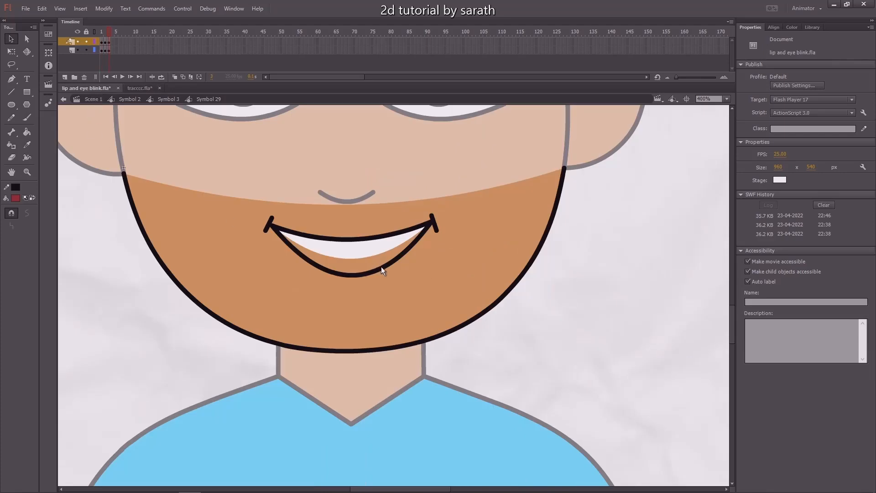
key(k)
click(363, 267)
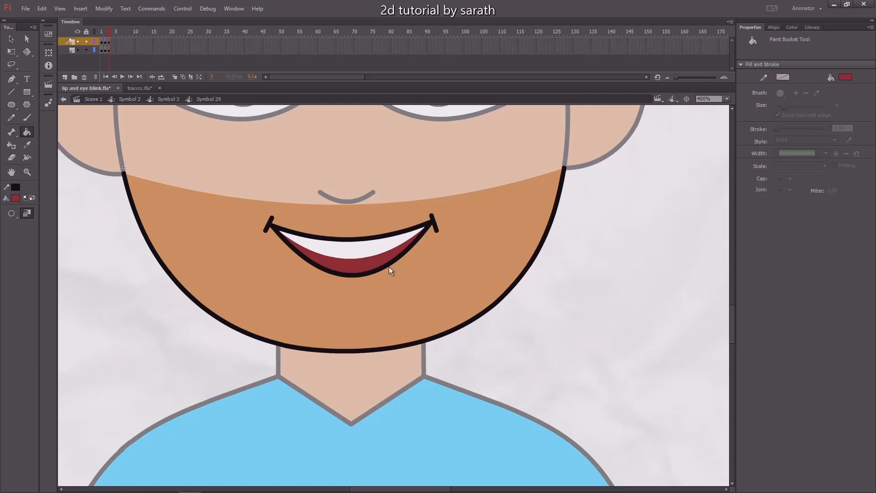
- Draw a line across the bottom of the red mouth area and arch it upward to outline the tongue
key(v)
click(371, 272)
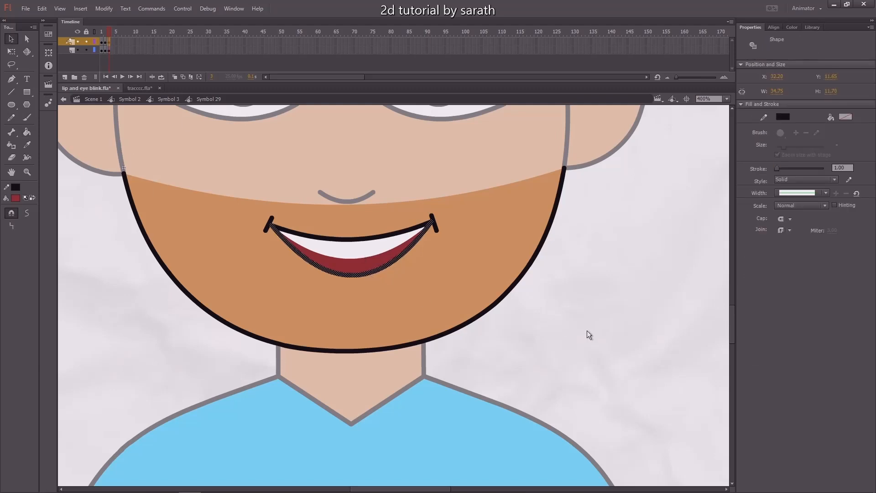
key(ctrl+=)
mouse_move(598, 341)
mouse_down()
mouse_move(461, 256)
mouse_move(450, 259)
mouse_up()
click(612, 347)
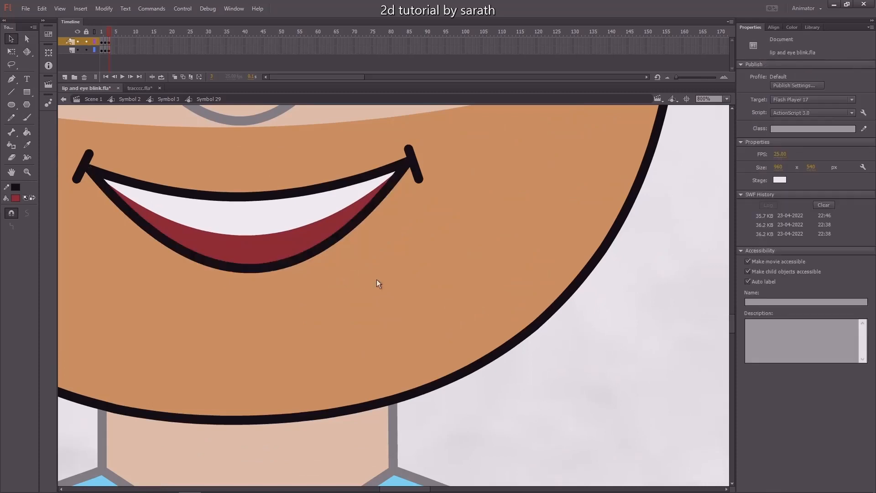
drag(266, 267, 317, 285)
key(n)
drag(246, 272, 332, 264)
key(v)
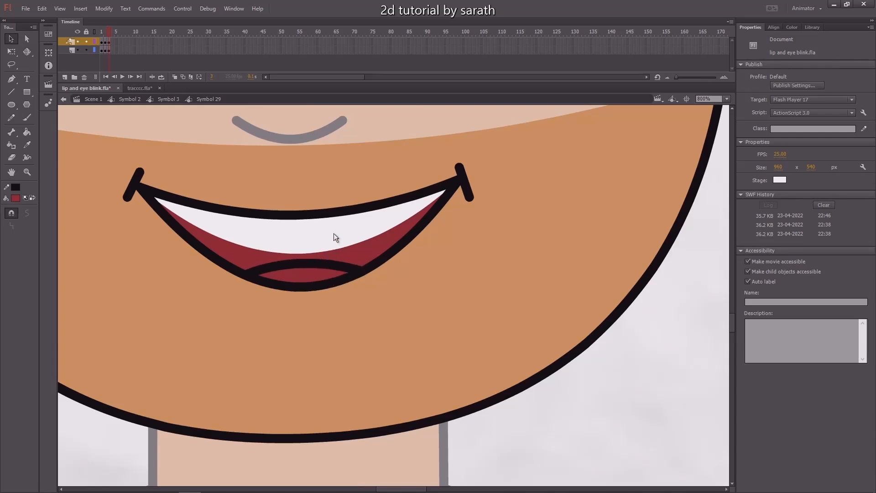
- Sample the lighter red tongue colour from the other open document and fill the tongue on frame 3
click(143, 88)
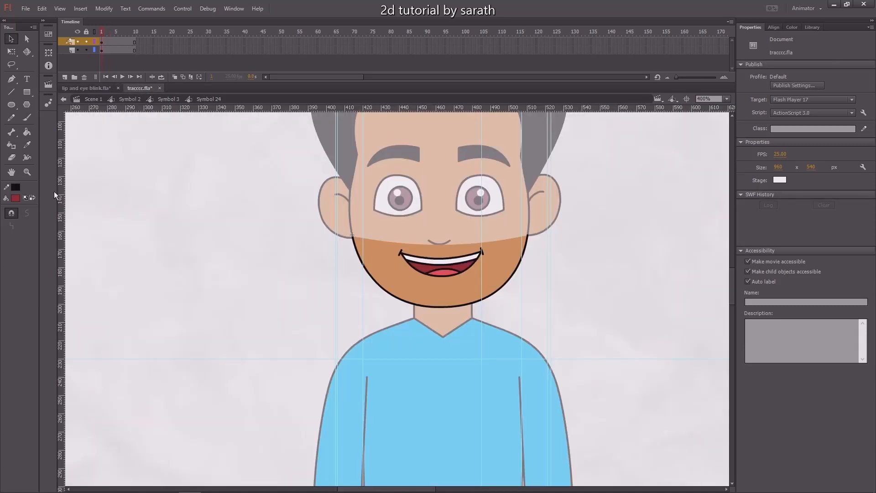
click(15, 198)
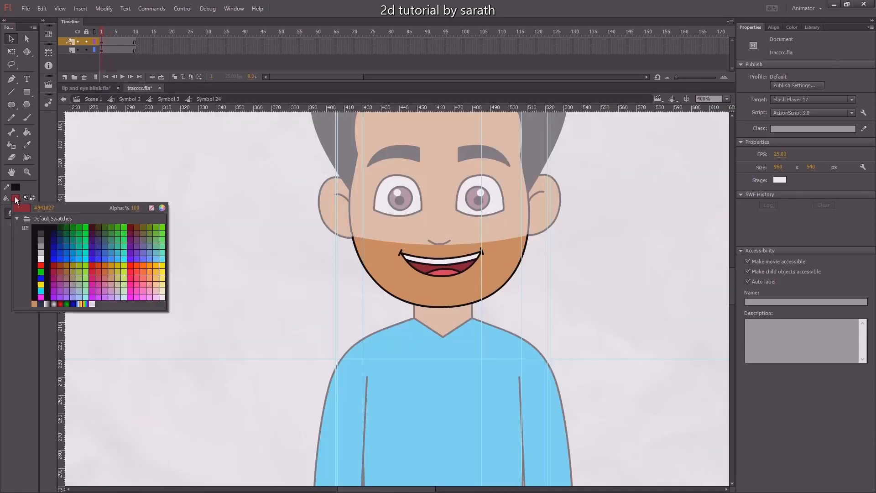
click(444, 274)
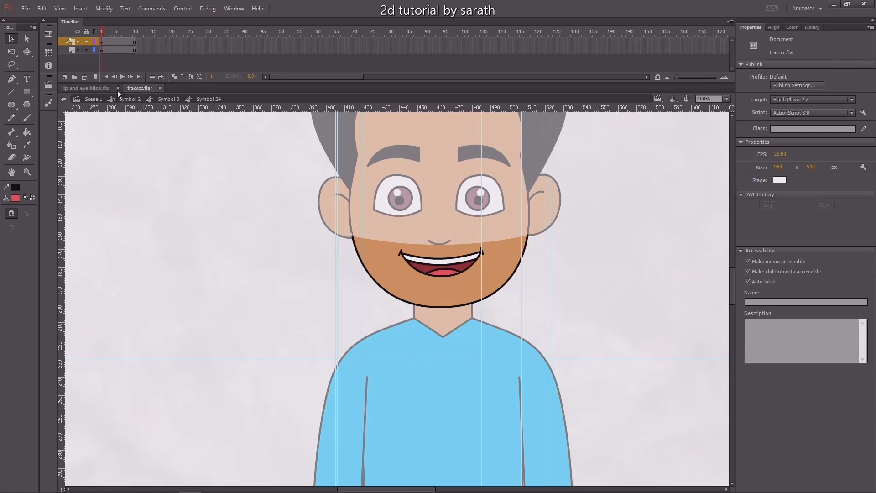
click(102, 86)
key(k)
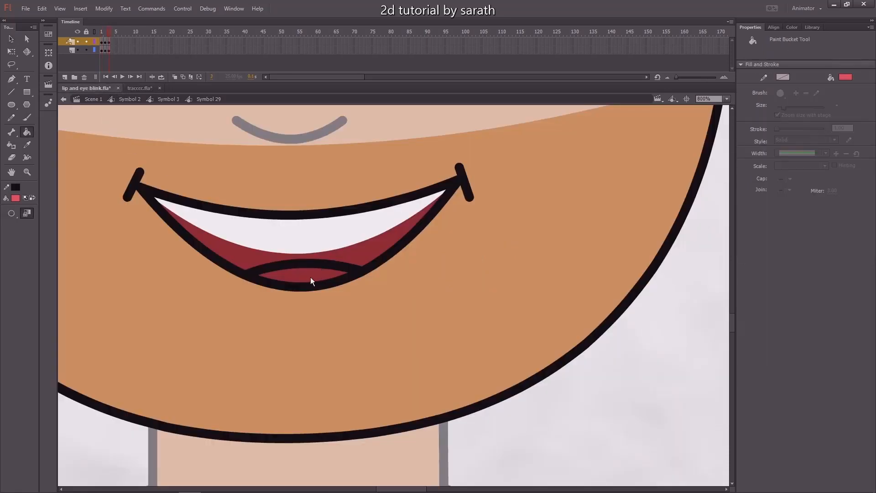
click(310, 277)
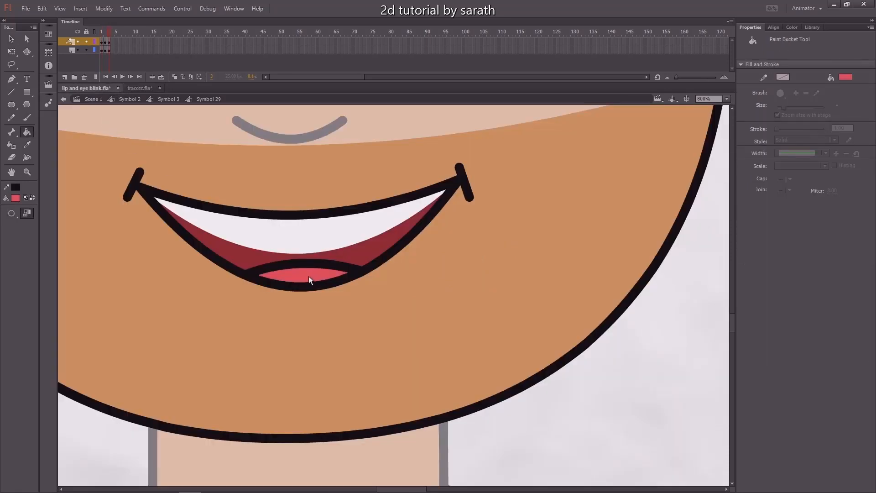
- Select the jaw outline's lower anchor points on frame 3 with the Subselection tool and shift them down slightly
key(ctrl+minus)
drag(547, 319, 552, 299)
key(v)
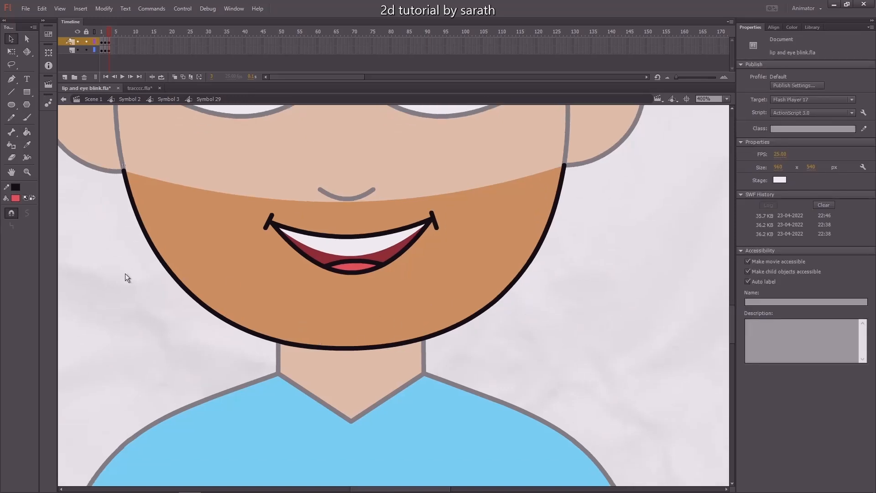
click(203, 282)
click(179, 306)
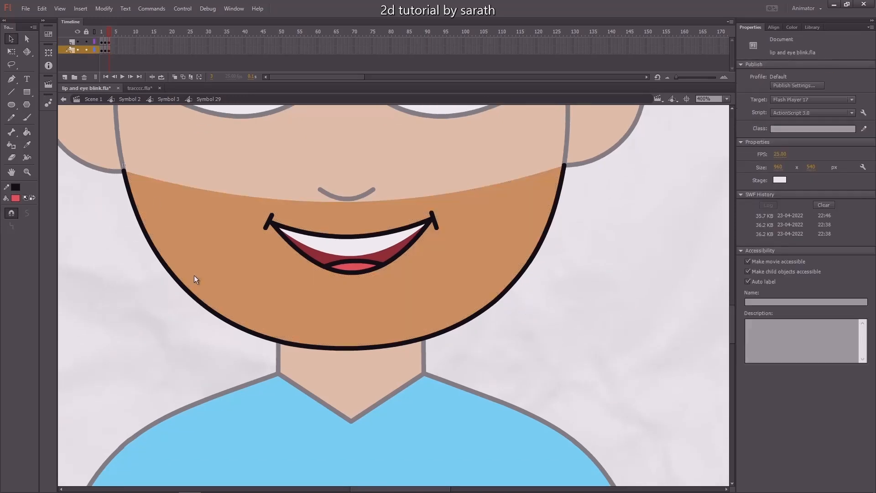
click(29, 39)
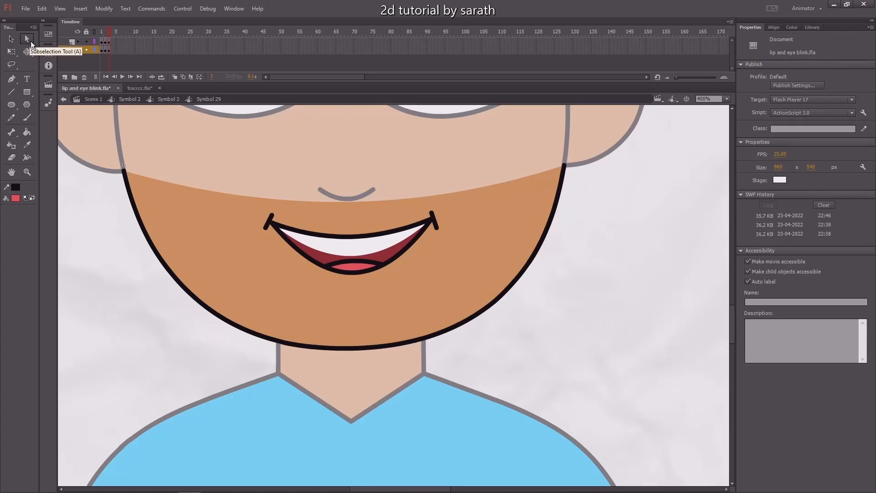
drag(147, 279, 601, 420)
drag(572, 234, 495, 297)
drag(108, 221, 201, 340)
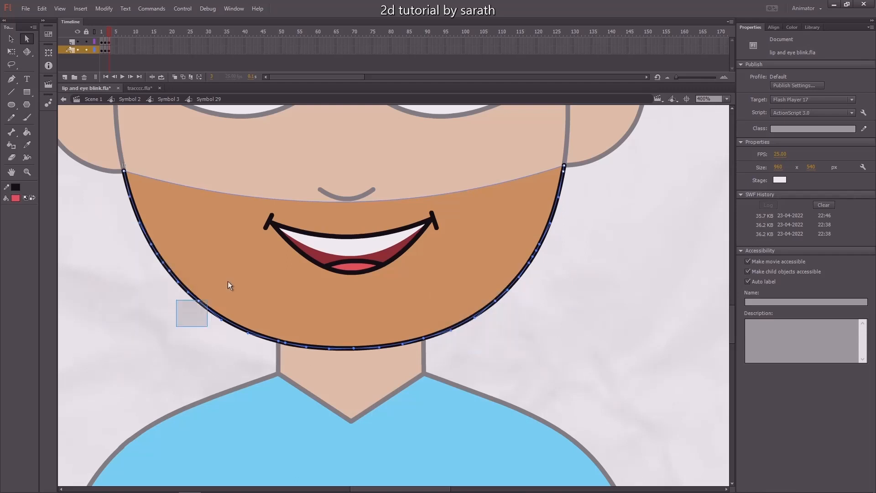
drag(228, 281, 229, 280)
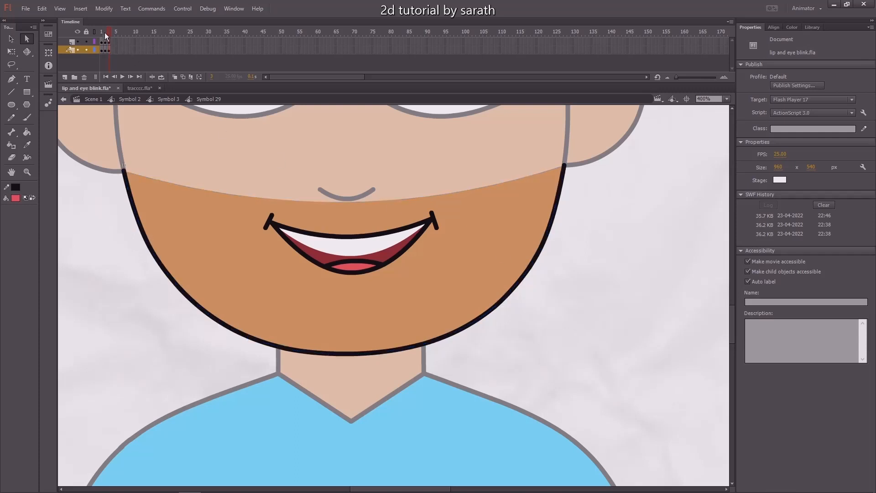
- Compare the chin with the previous frame and insert keyframes at frame 4 on both layers
mouse_move(105, 32)
mouse_down()
mouse_move(109, 40)
mouse_move(100, 40)
mouse_move(111, 42)
mouse_move(97, 44)
mouse_move(113, 43)
mouse_up()
key(F6)
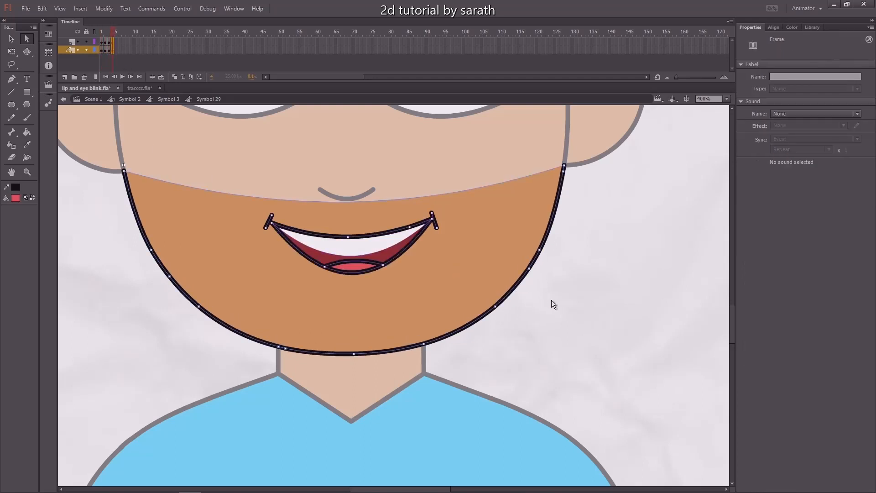
click(570, 299)
key(v)
drag(439, 287, 403, 288)
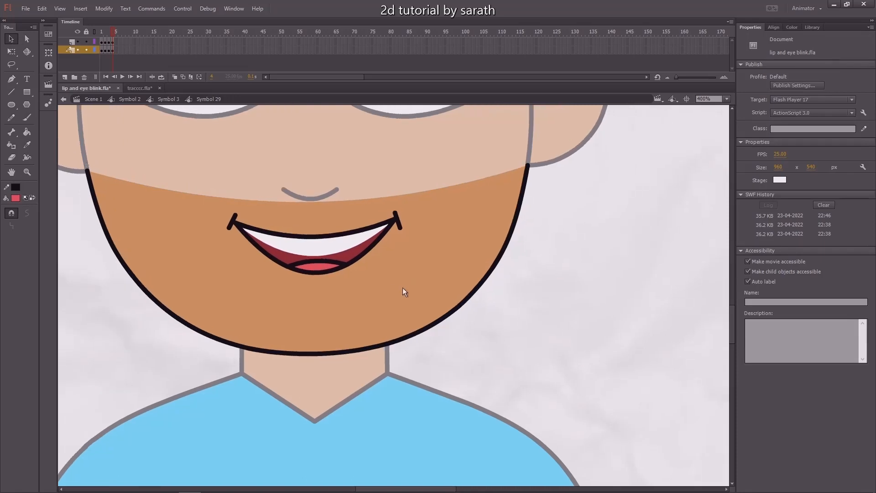
- Delete the tongue's outline and its lighter red fill from the mouth on frame 4
click(322, 261)
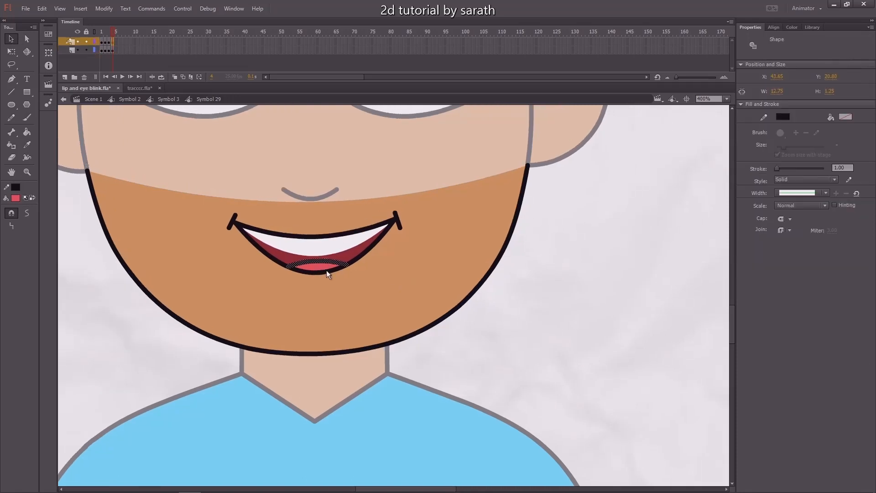
key(ctrl+=)
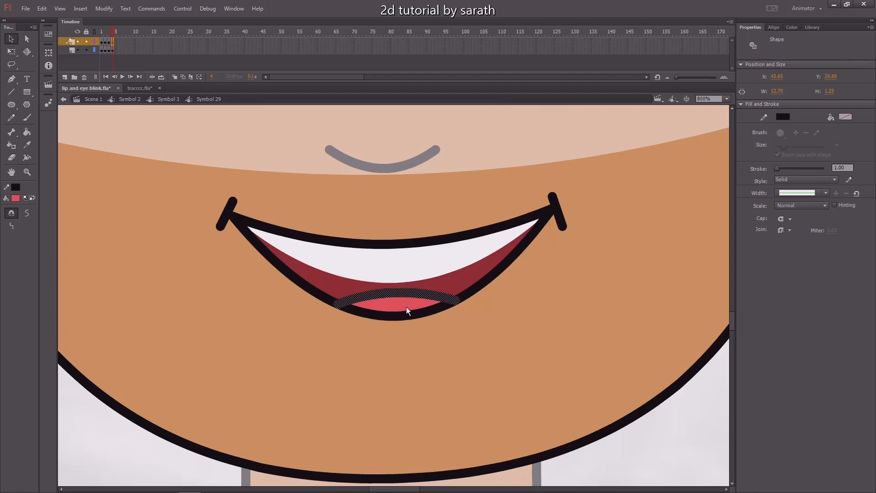
key(Delete)
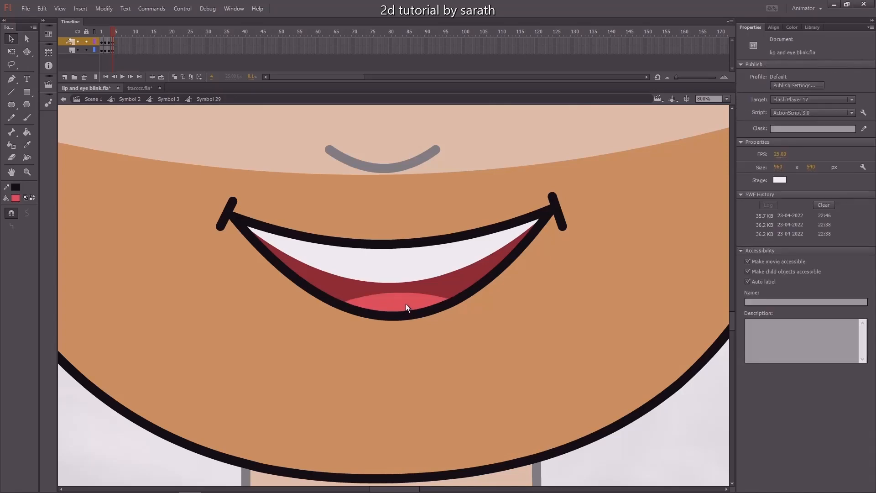
click(407, 305)
key(Delete)
- Sample the mouth's dark red and fill the empty tongue area with it
key(i)
click(440, 292)
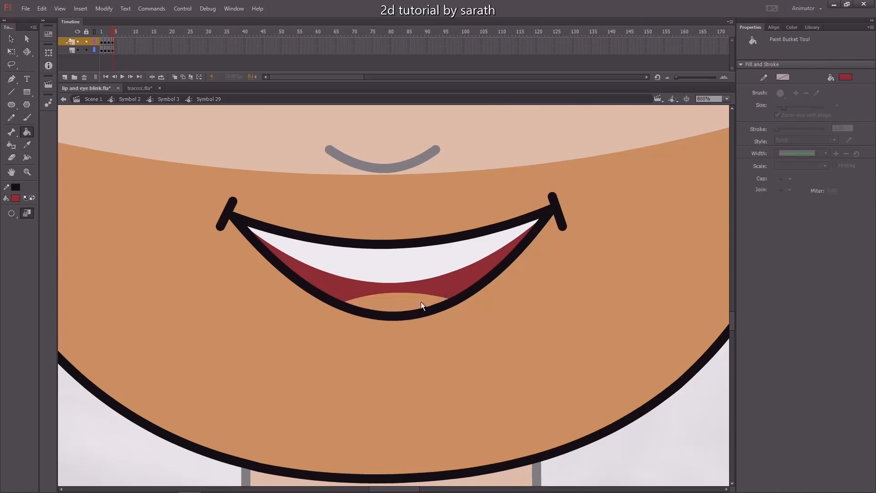
click(420, 303)
- Select the lower lip line on frame 4 and move it down to open the mouth wider
drag(414, 295, 381, 286)
key(v)
click(362, 308)
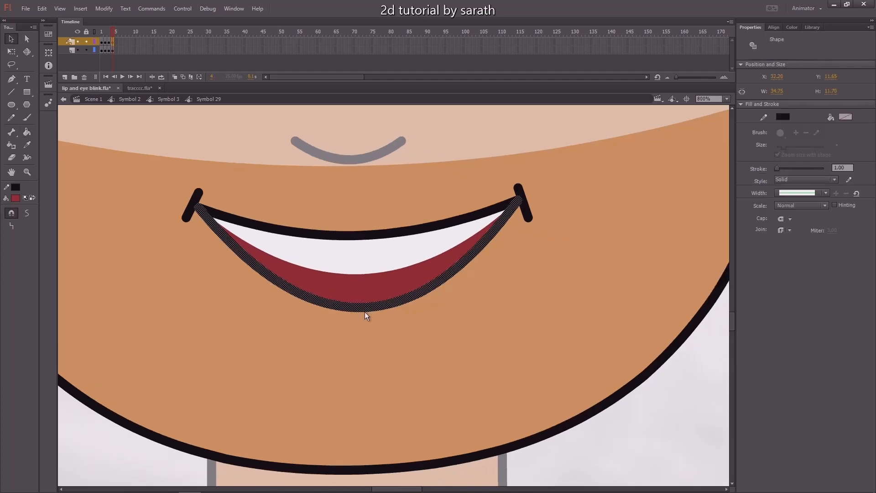
key(Down)
key(Down)
key(Down)
key(Down)
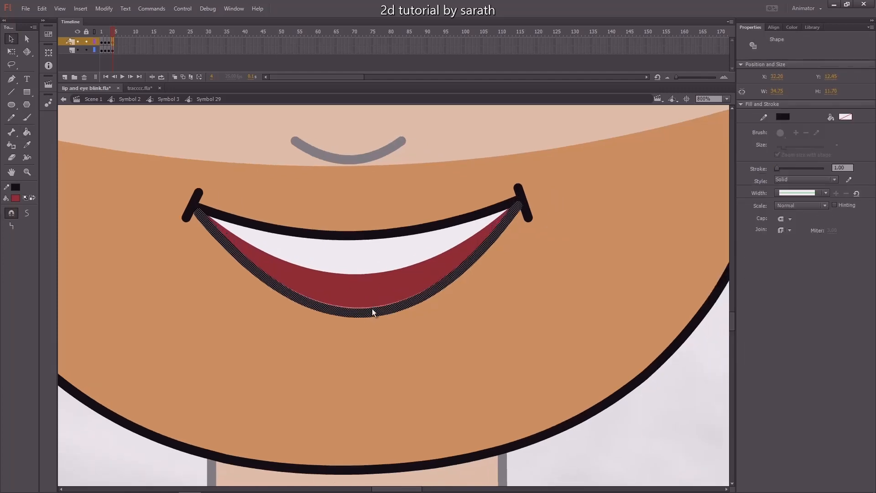
key(Down)
key(Down)
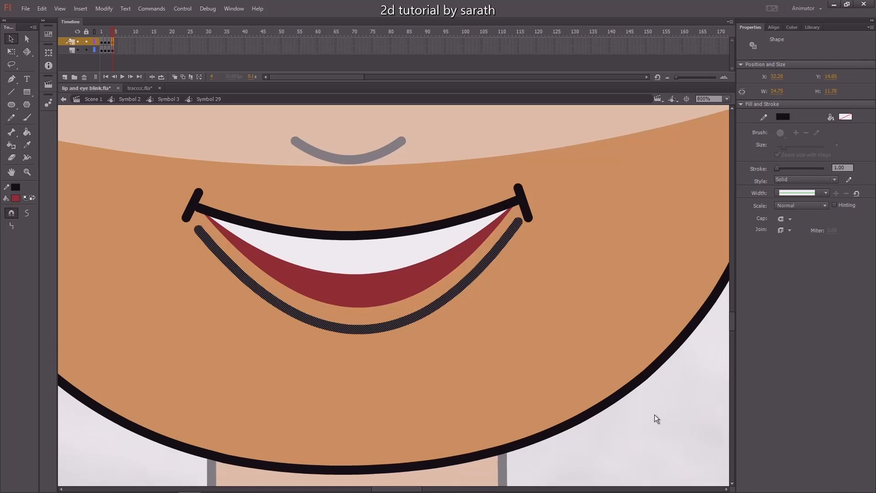
- Reattach both ends of the lower lip line to the mouth corners and fill the gap above it with dark red
click(658, 420)
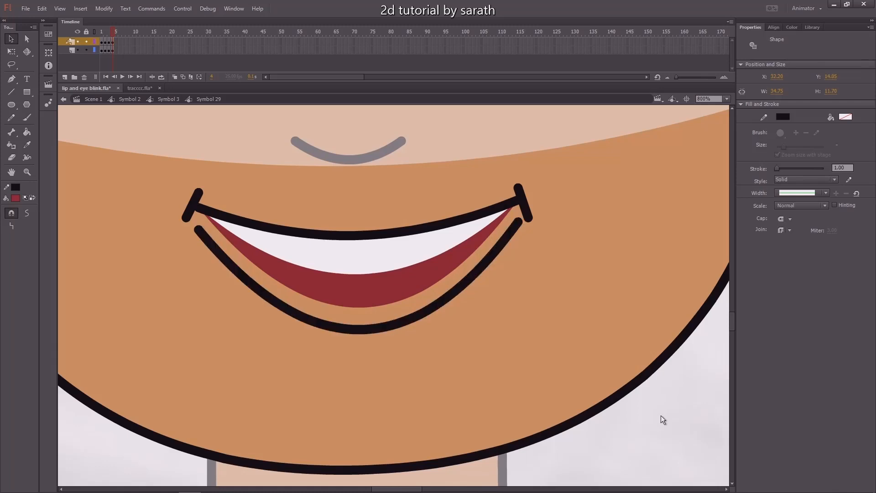
drag(516, 218, 517, 209)
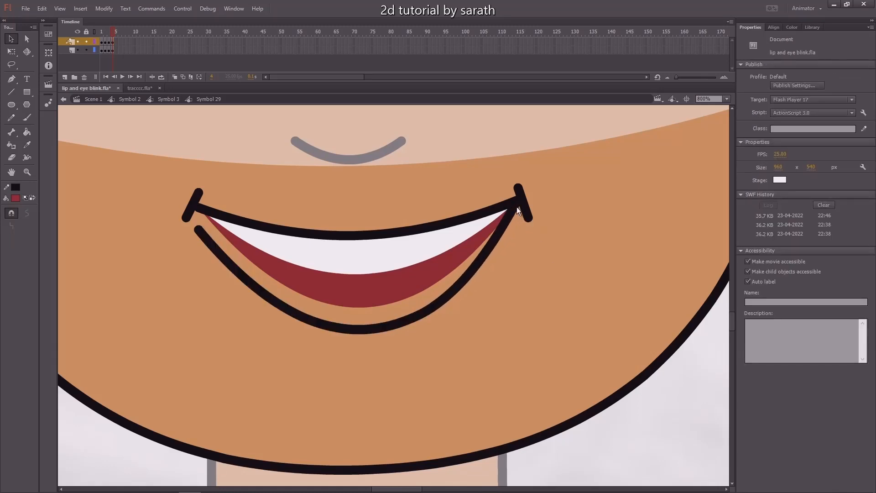
drag(197, 231, 194, 208)
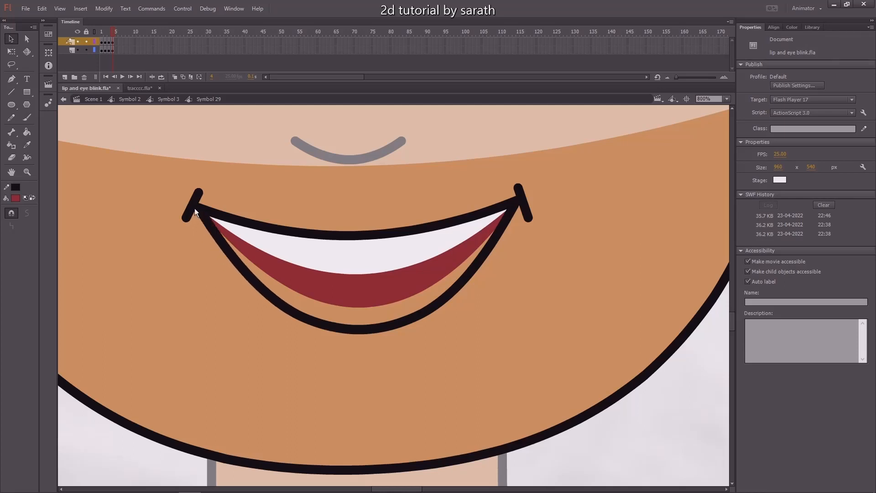
key(k)
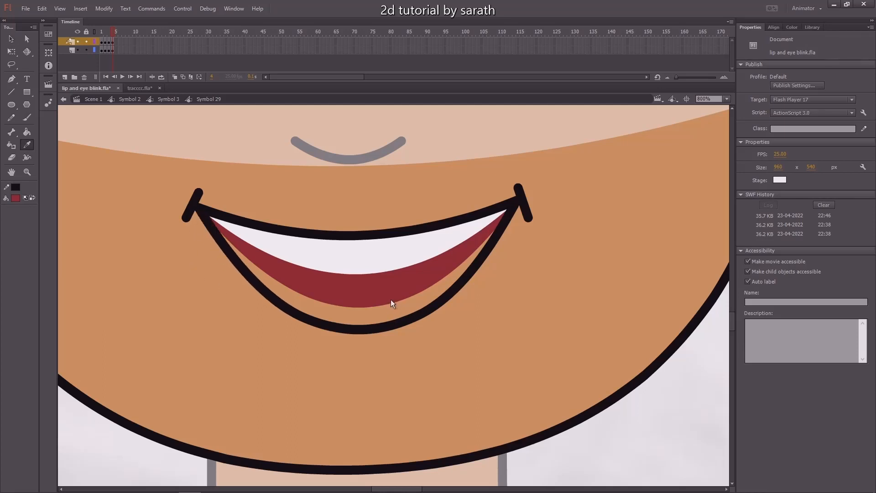
click(397, 314)
- Draw a line across the lower part of the mouth and bend it into two humps with a central dip as the tongue outline
drag(398, 300, 387, 291)
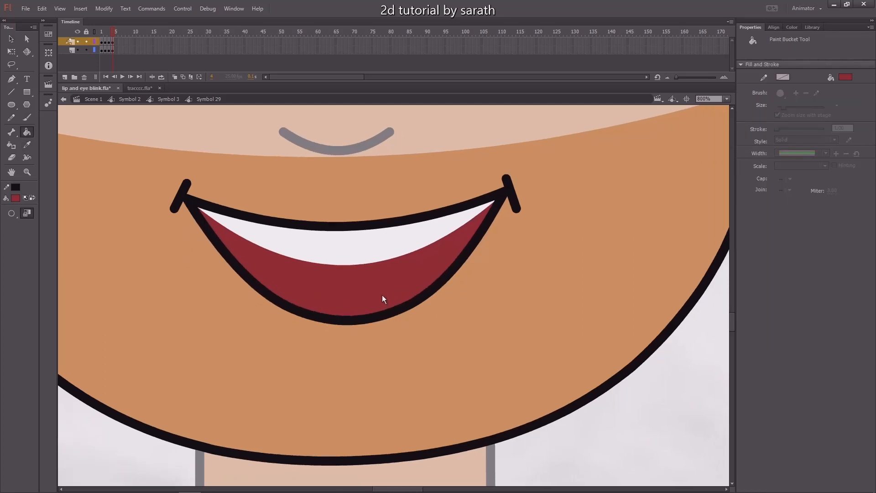
key(n)
drag(266, 290, 428, 291)
key(v)
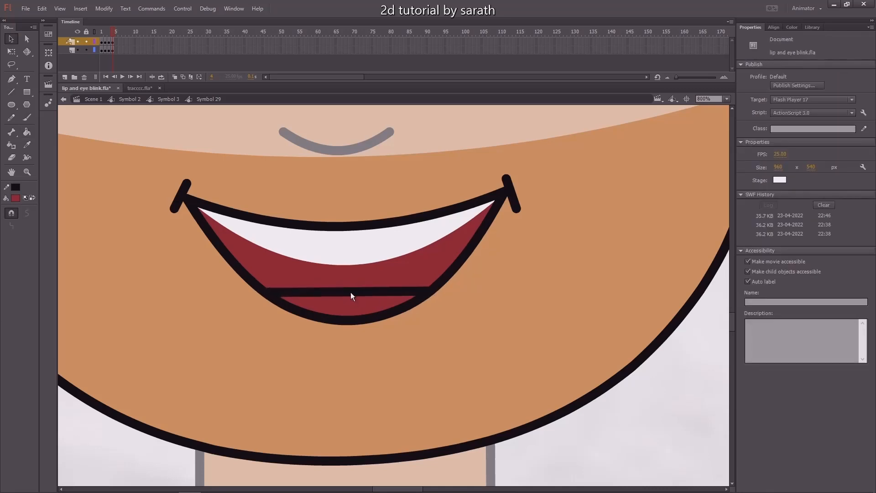
mouse_move(349, 292)
mouse_down()
mouse_move(349, 278)
mouse_move(352, 289)
mouse_up()
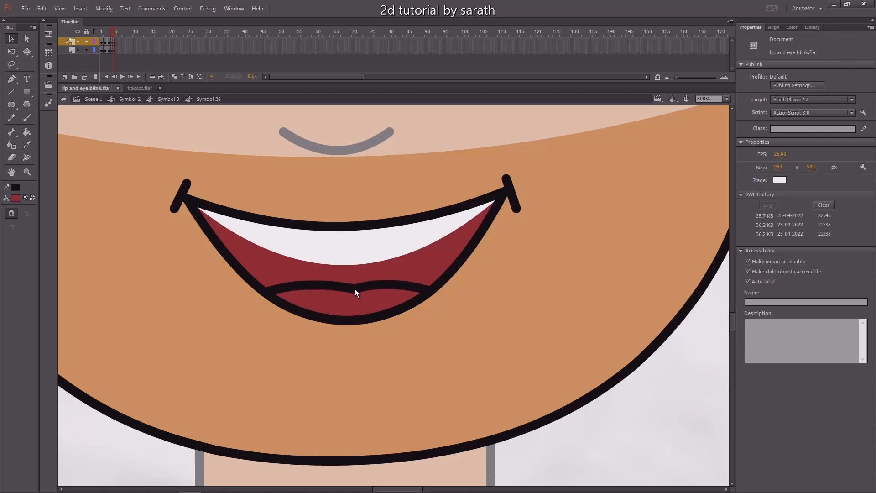
- Sample the lighter red tongue colour from frame 3 and fill the tongue on frame 4 with it
key(ctrl+minus)
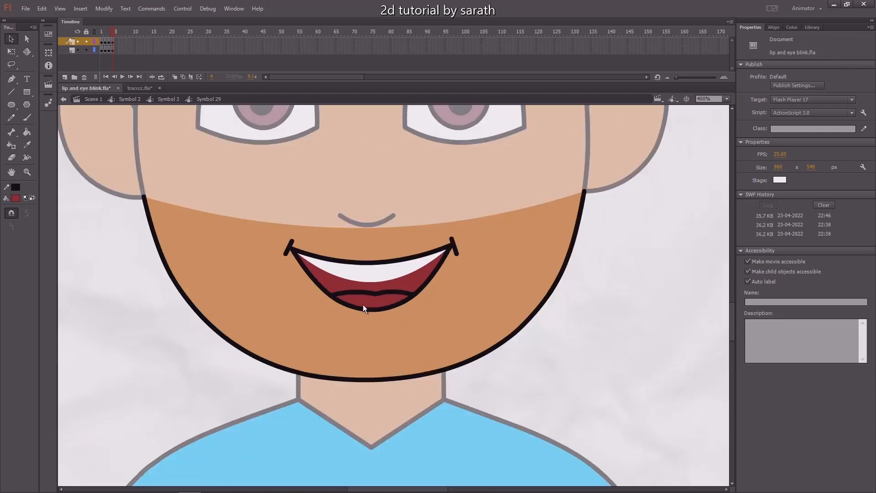
click(140, 88)
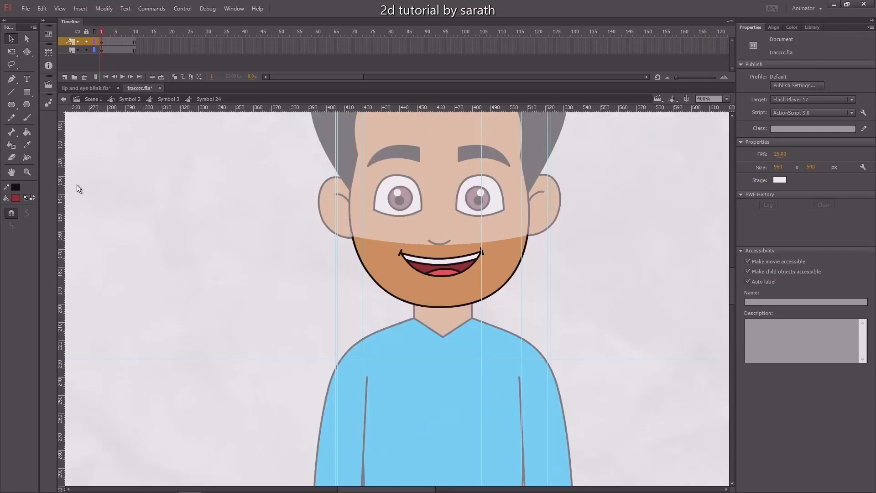
click(98, 89)
drag(113, 34, 110, 35)
click(16, 199)
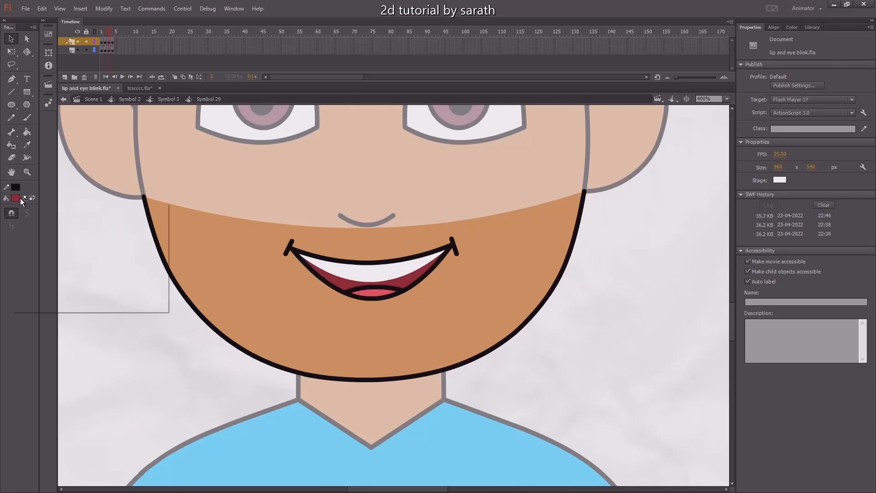
click(375, 295)
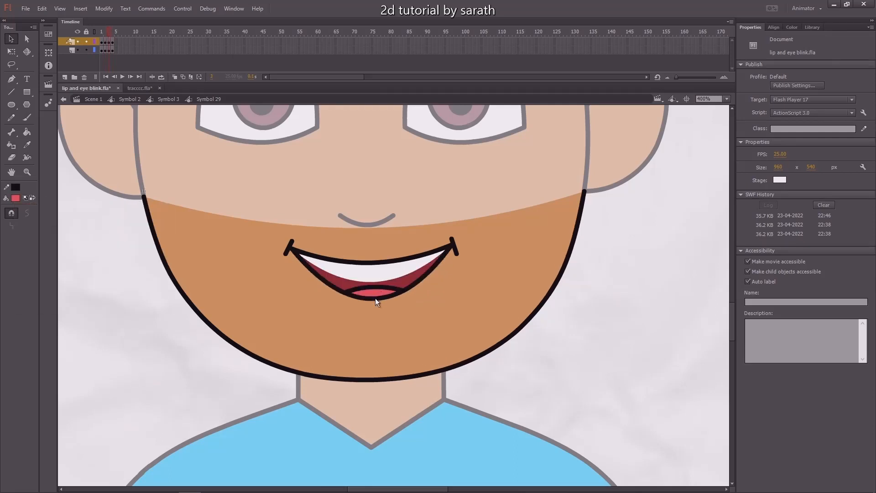
click(113, 33)
key(k)
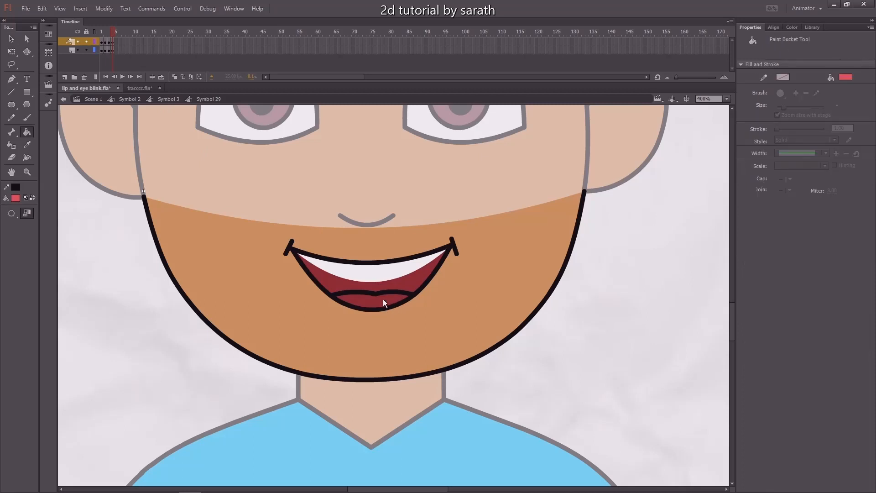
click(382, 301)
- Draw a short crease line from the dip in the tongue outline into the tongue and save the file
key(v)
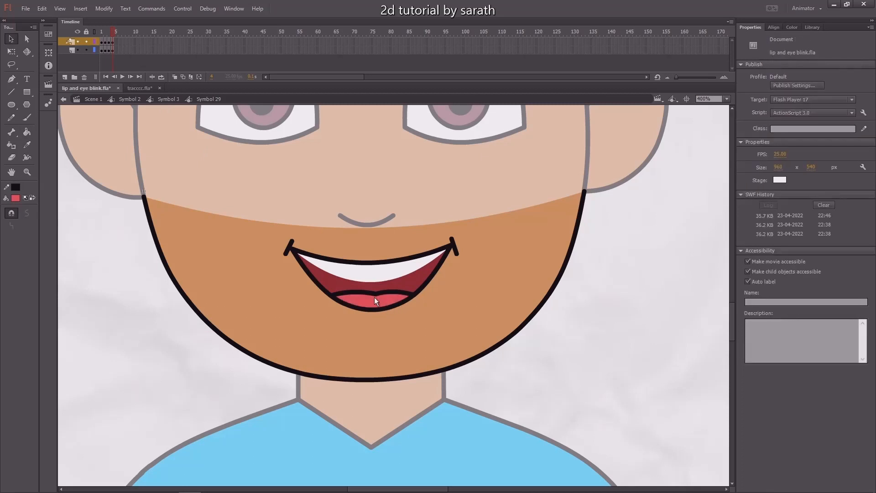
click(375, 297)
key(ctrl+=)
drag(429, 289, 382, 237)
click(598, 361)
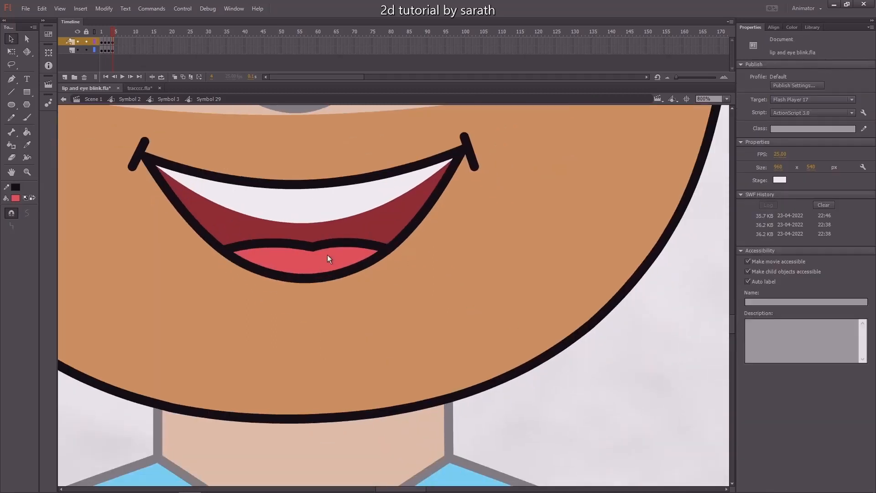
key(n)
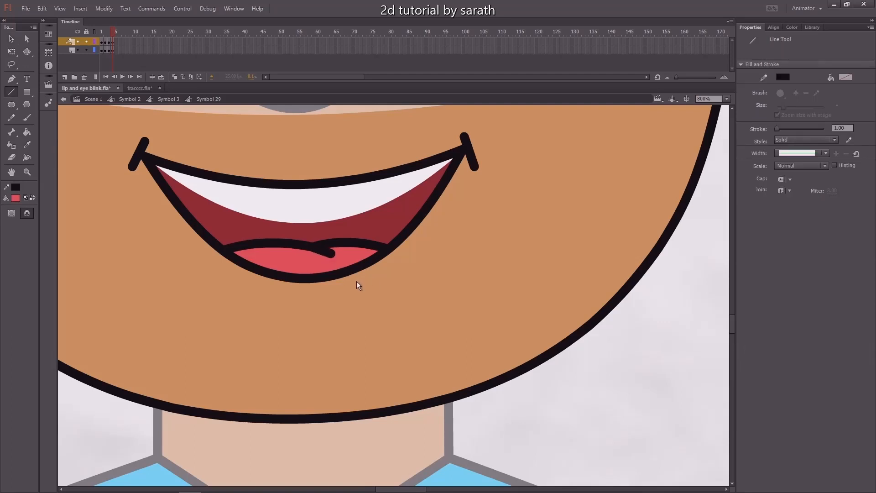
key(ctrl+minus)
key(ctrl+minus)
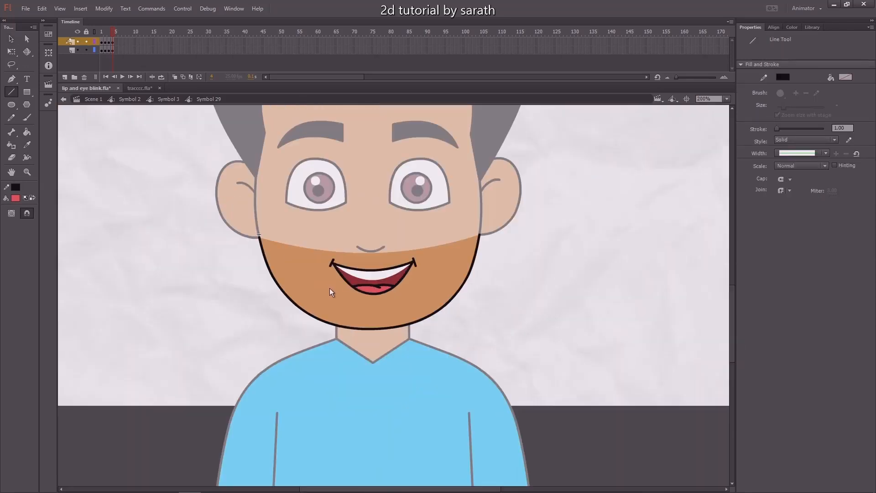
key(v)
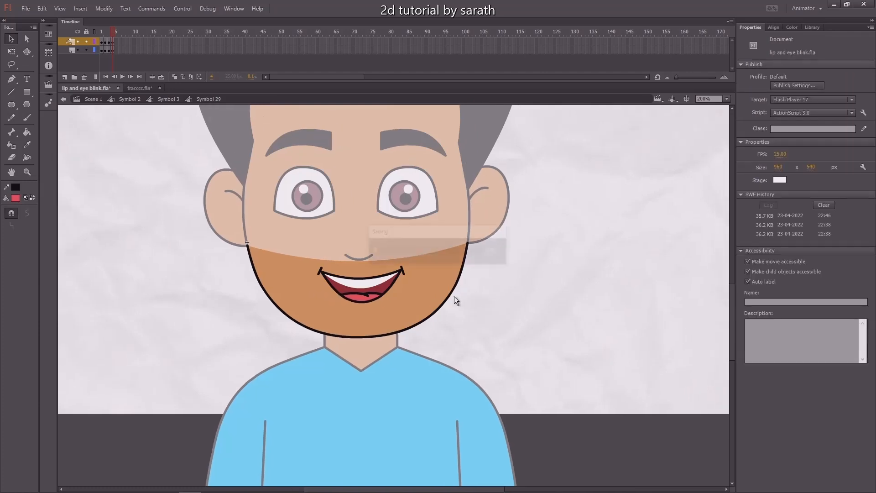
- Select the jaw outline's lower anchor points on frame 4 with the Subselection tool and shift them down slightly
click(431, 306)
key(ctrl+equal)
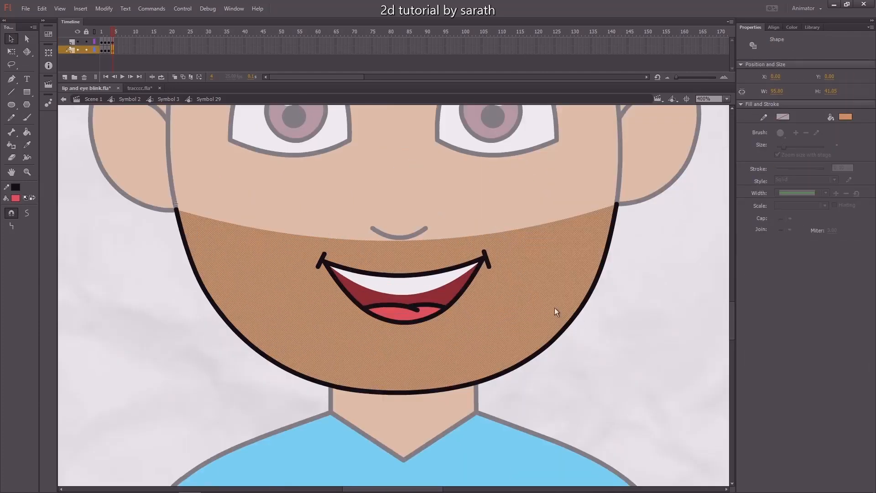
click(569, 325)
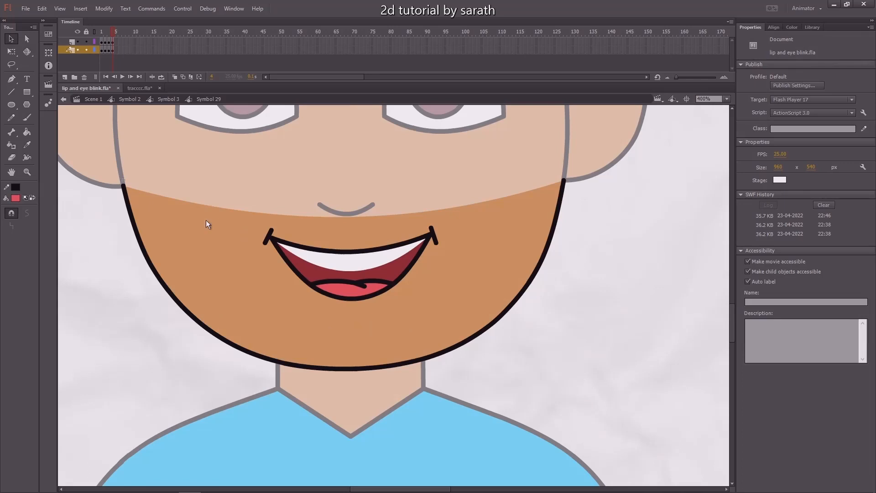
key(a)
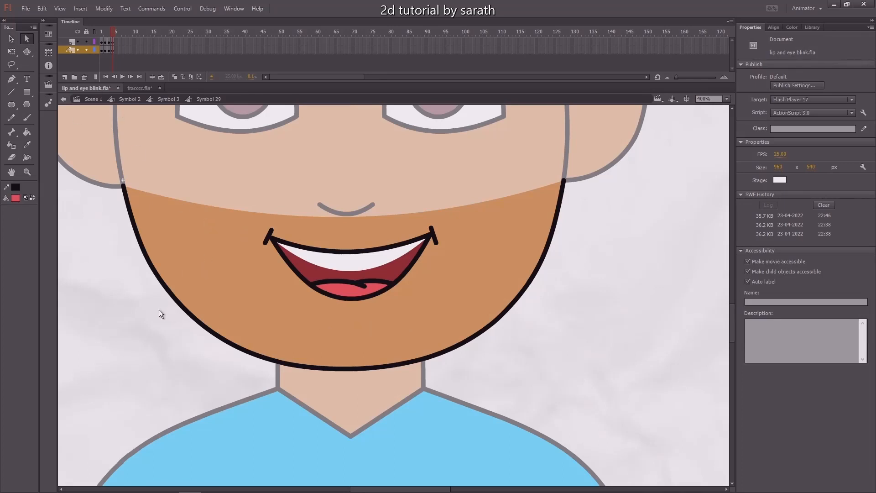
drag(158, 310, 562, 408)
drag(574, 256, 461, 343)
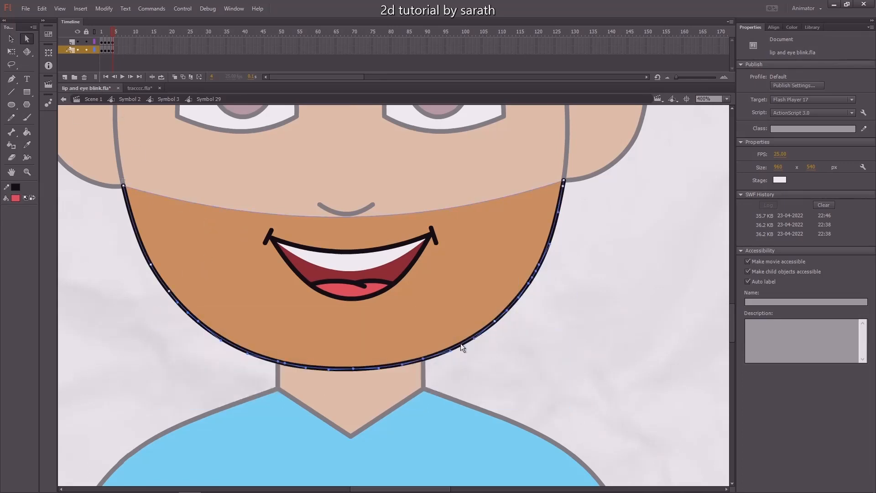
drag(126, 244, 226, 341)
key(Down)
key(Down)
key(Down)
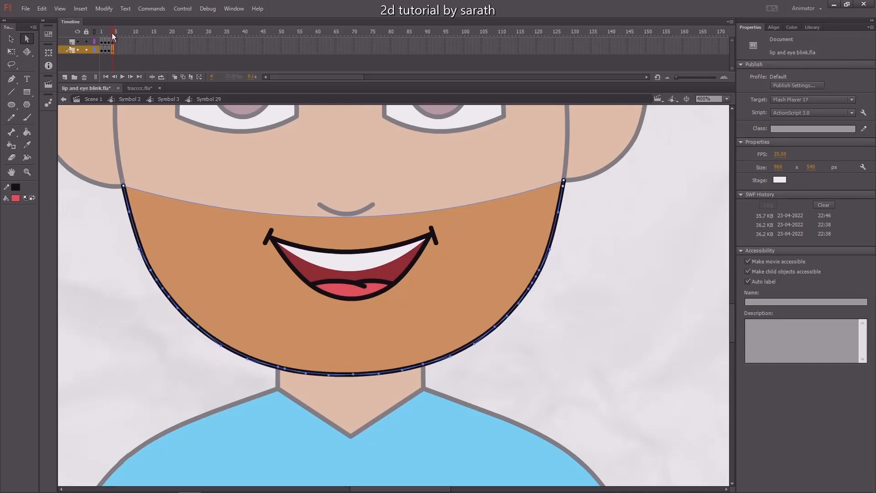
- Save the file and copy the frame 2 drawing into frame 5 on both layers
mouse_move(113, 36)
mouse_down()
mouse_move(97, 40)
mouse_move(127, 41)
mouse_move(105, 36)
mouse_up()
key(ctrl+s)
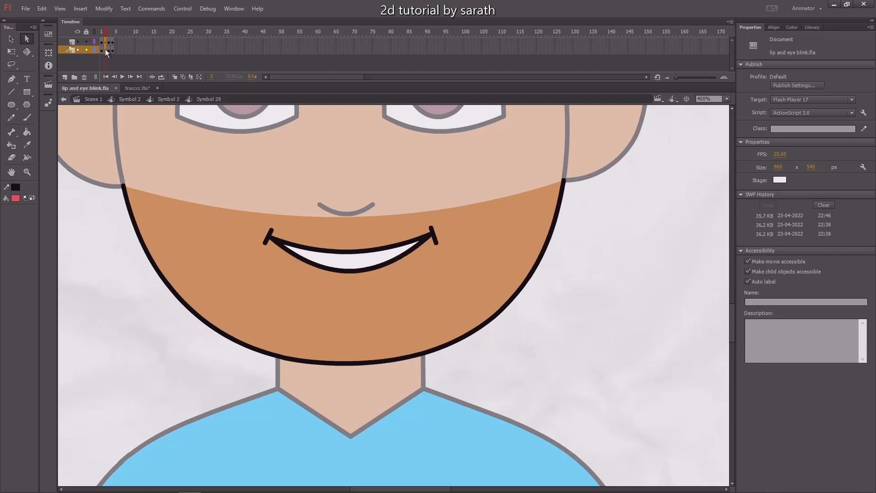
click(107, 51)
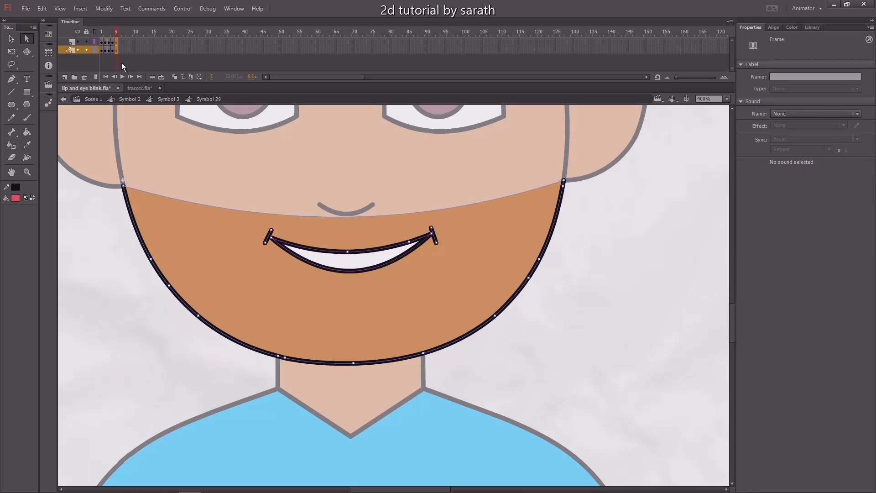
- Delete the white teeth fill and the lower lip line from the mouth on frame 5
key(v)
click(548, 308)
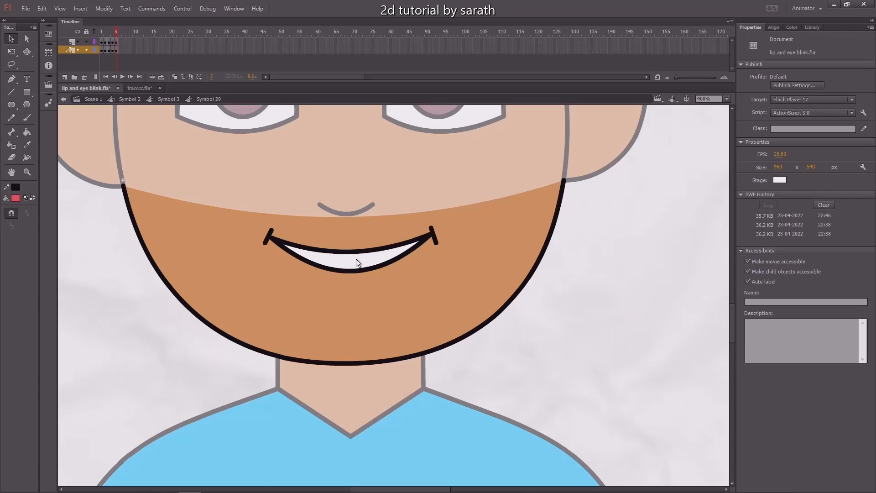
click(356, 259)
key(Delete)
click(355, 270)
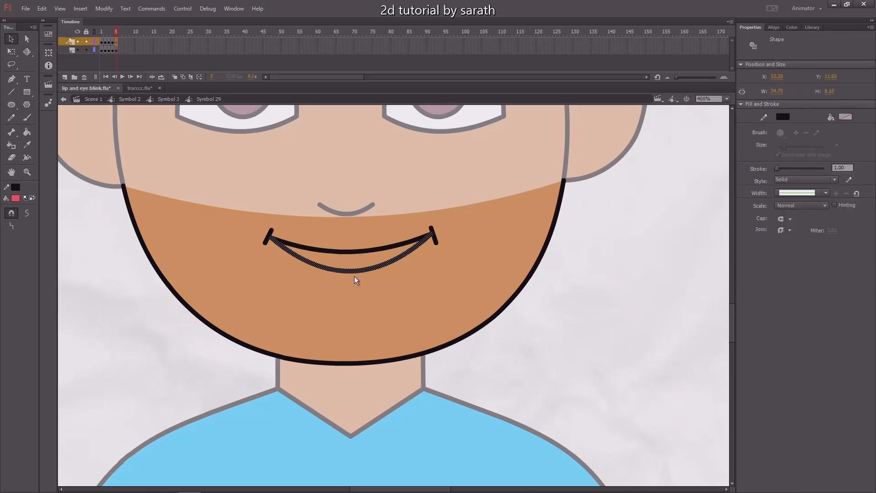
key(Delete)
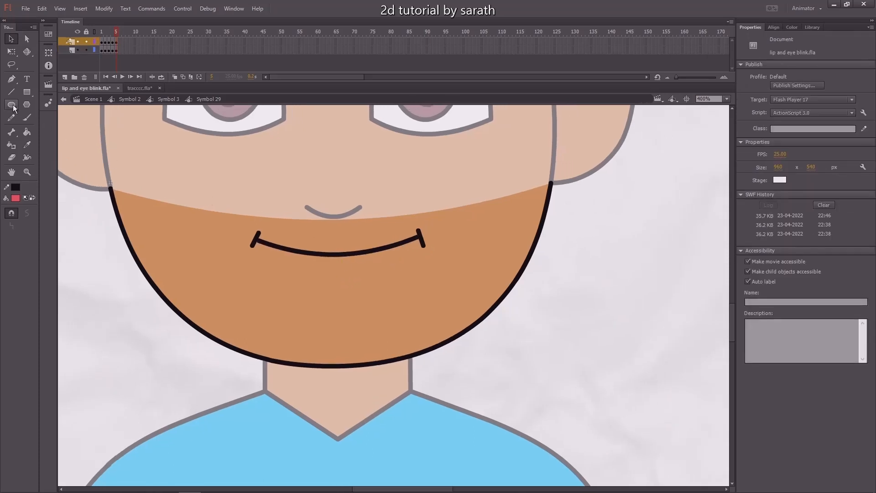
- Draw a red-filled oval with a black outline, about 7.25 by 9.75 px, just below the lip line on frame 5
click(12, 106)
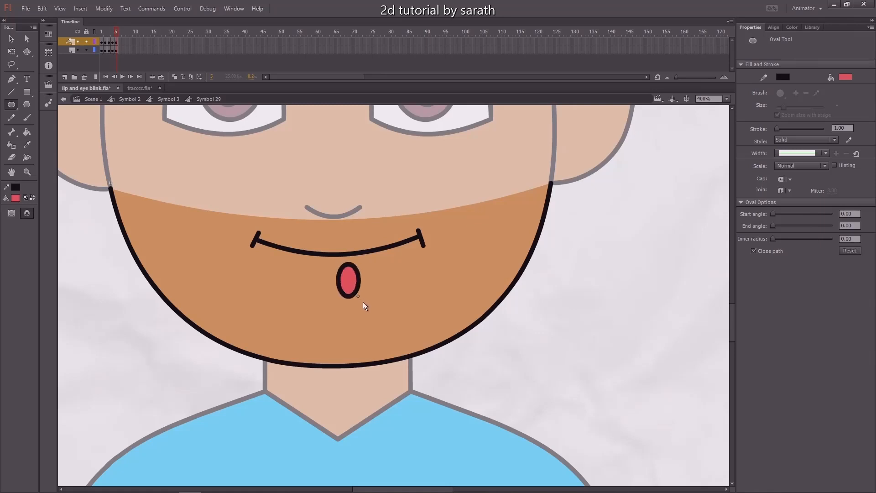
drag(363, 303, 372, 311)
key(v)
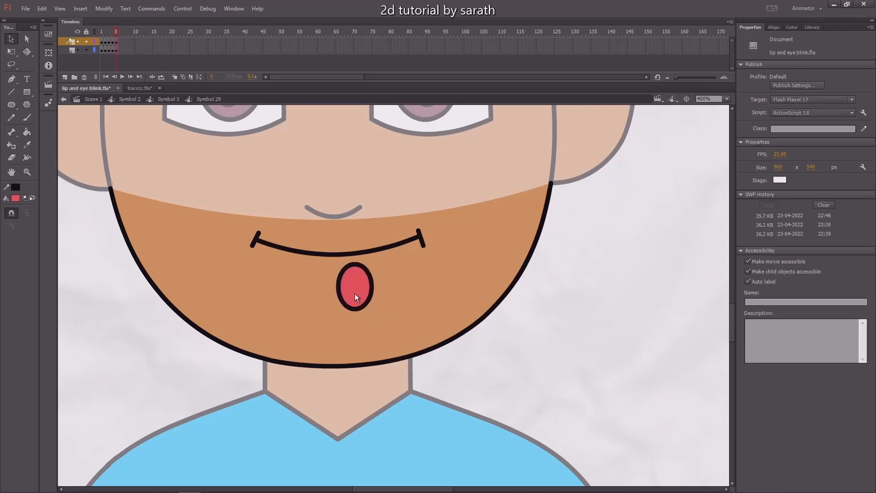
double_click(353, 299)
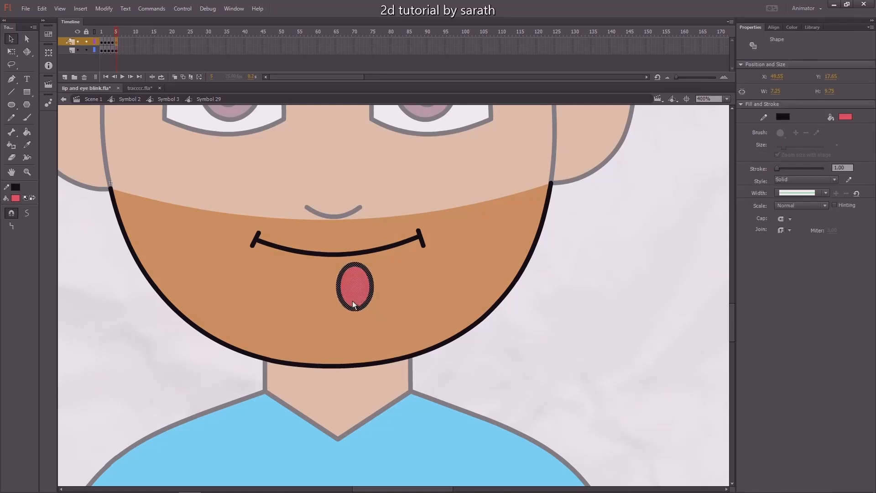
- Sample the dark red mouth colour from frame 4 and fill the oval on frame 5 with it
click(111, 32)
click(16, 198)
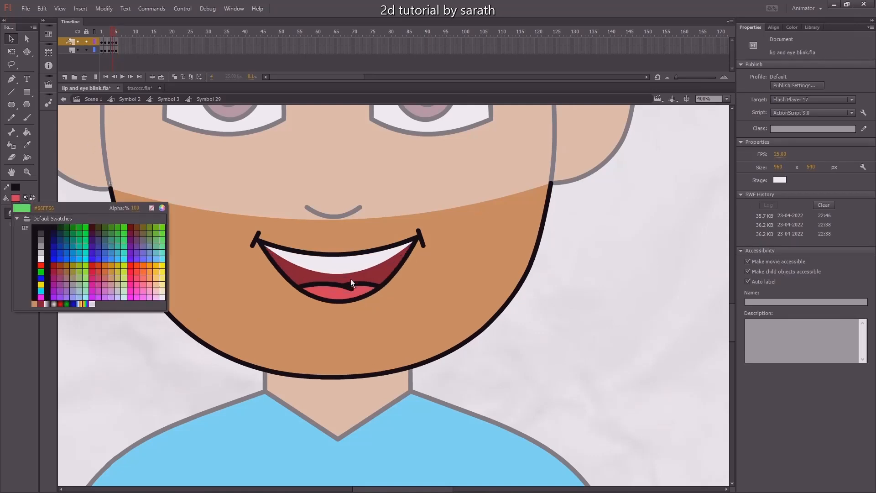
click(374, 275)
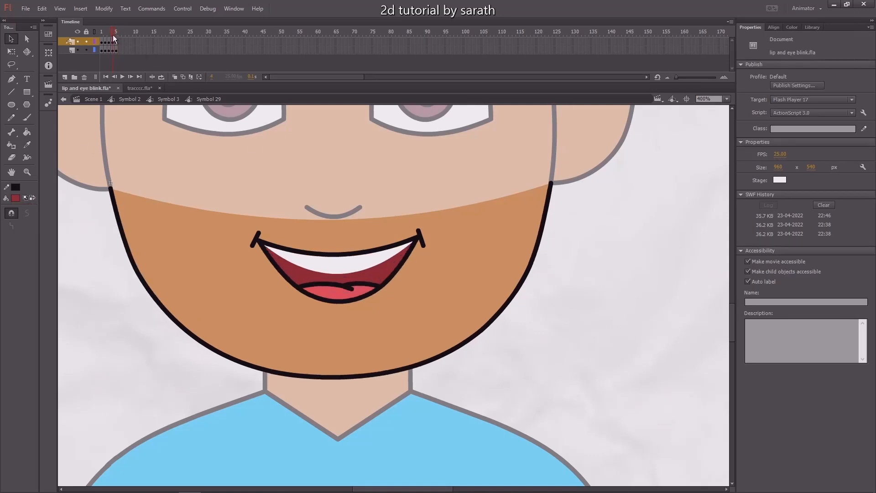
drag(113, 35, 131, 41)
key(k)
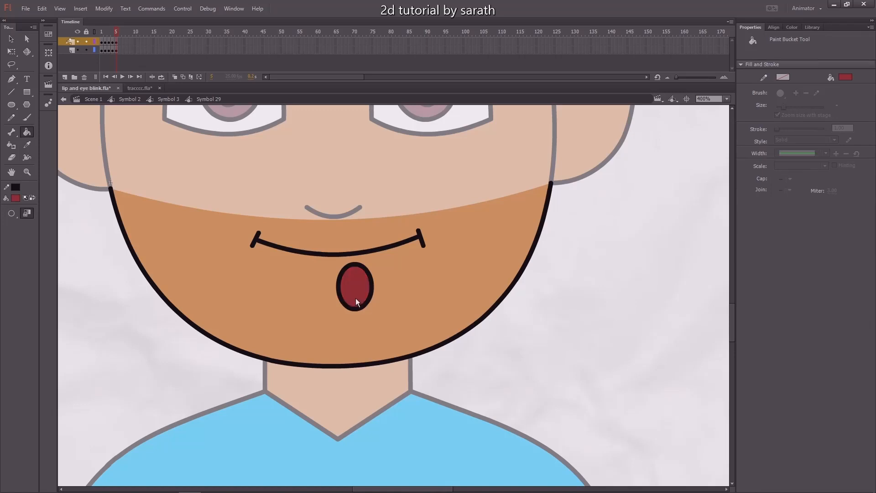
- Move the whole oval up onto the middle of the lip line and take it off the stage temporarily
key(v)
double_click(355, 294)
drag(356, 296, 349, 275)
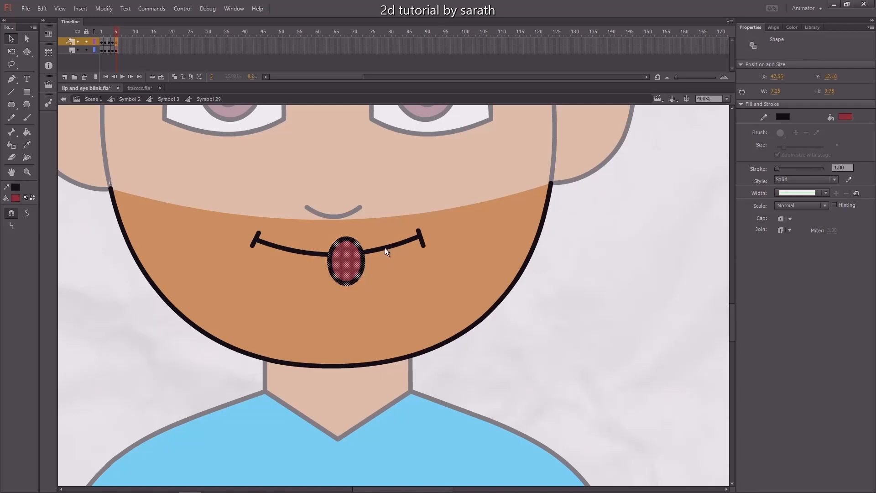
key(Delete)
- Delete the curved lip line and both of its end ticks from frame 5
click(385, 250)
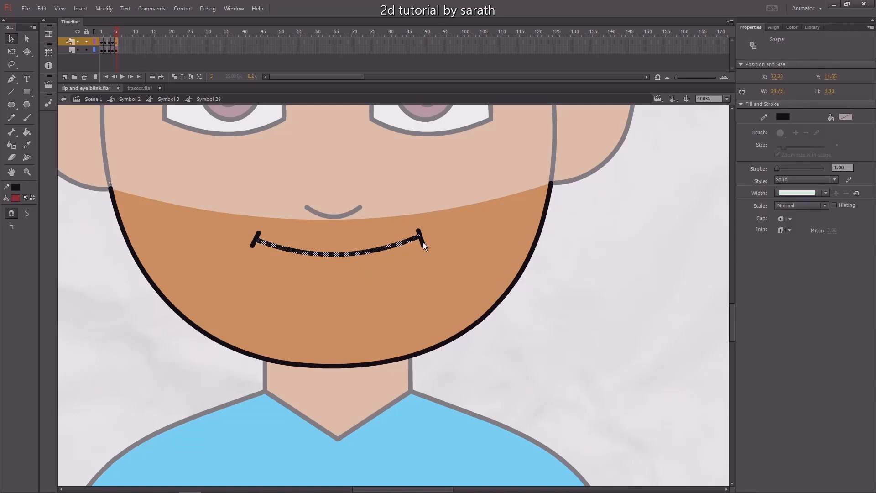
key(Delete)
click(422, 241)
key(Delete)
click(256, 241)
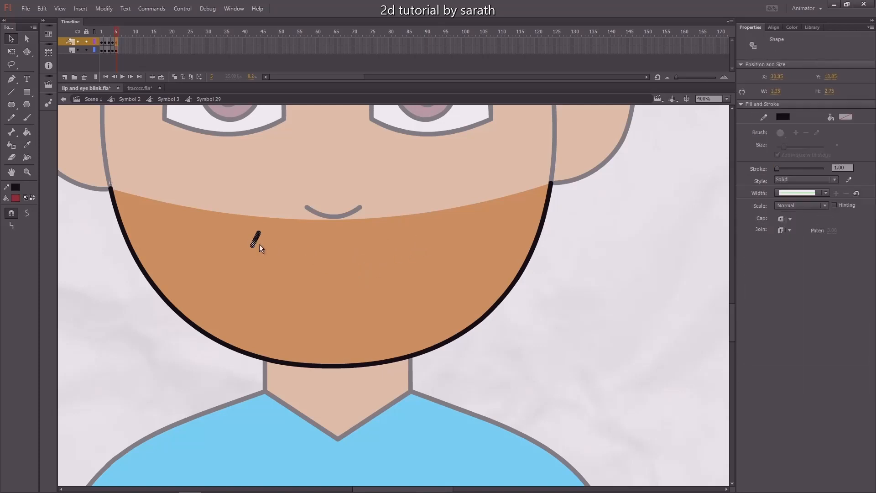
key(Delete)
- Bring the dark red oval back as the frame 5 mouth and shift it slightly sideways
key(ctrl+z)
key(ctrl+z)
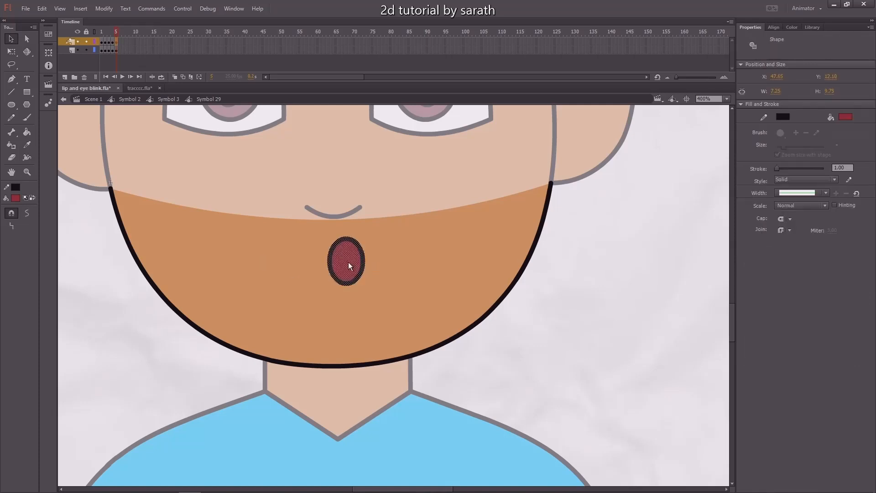
click(535, 312)
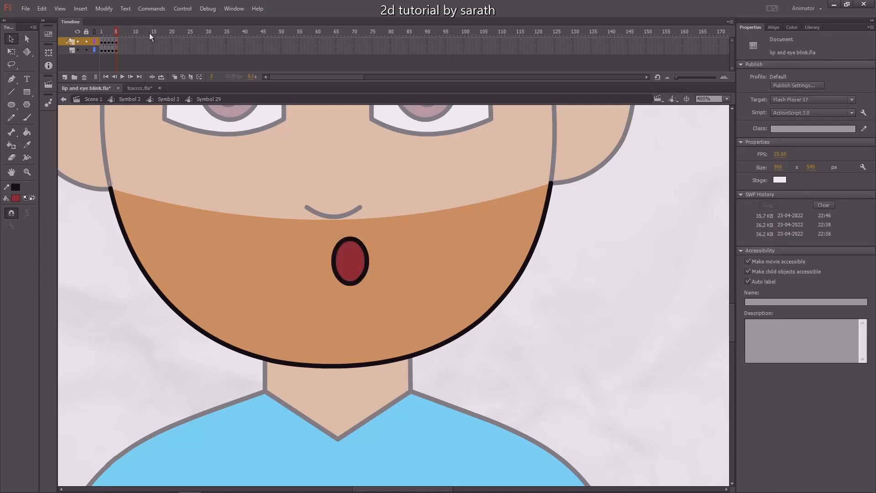
- Review the mouth shapes on frames 1 to 5 inside the lips symbol and return to the head symbol
mouse_move(119, 32)
mouse_down()
mouse_move(97, 34)
mouse_move(115, 39)
mouse_up()
key(ctrl+1)
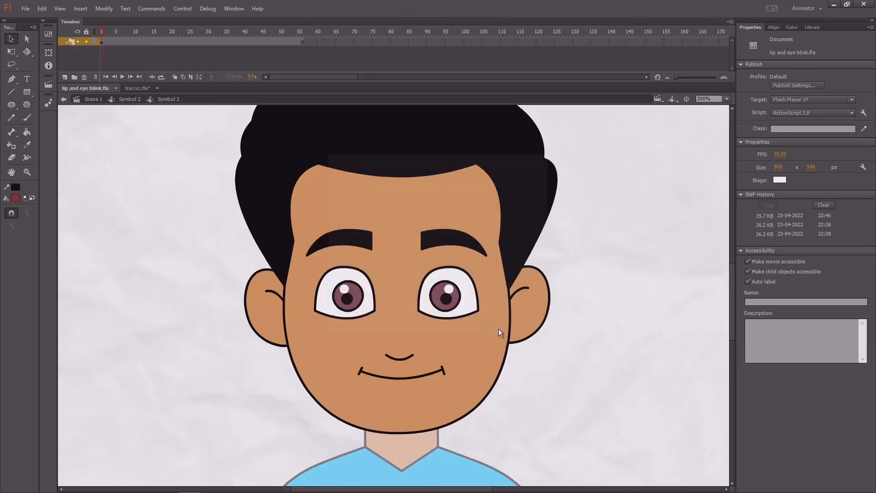
drag(461, 267, 476, 256)
double_click(438, 363)
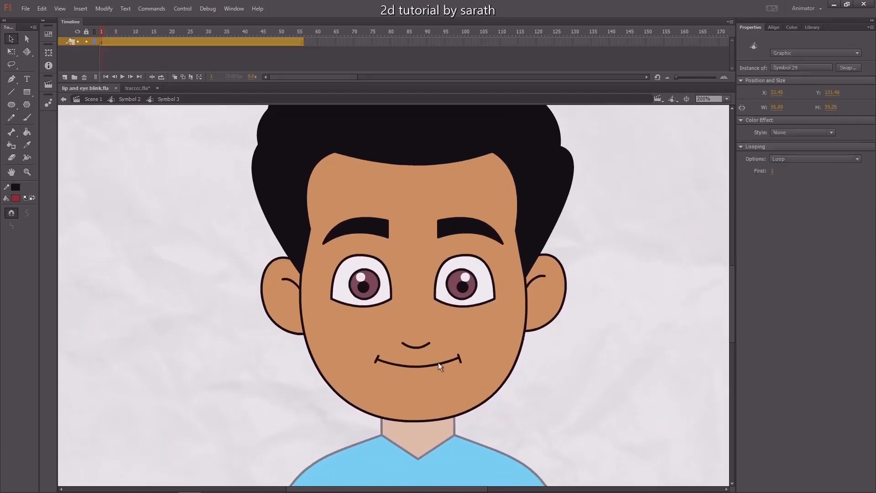
click(440, 366)
mouse_move(111, 29)
mouse_down()
mouse_move(118, 39)
mouse_move(95, 42)
mouse_move(118, 44)
mouse_up()
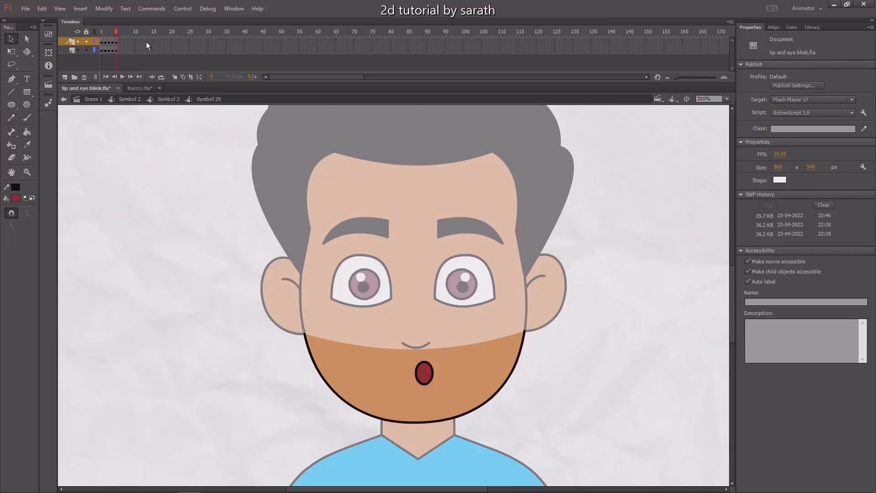
drag(116, 33, 97, 42)
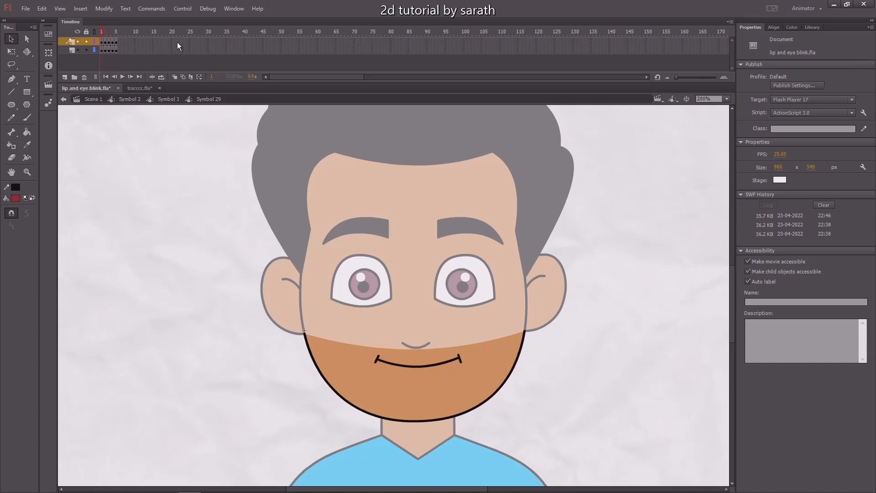
double_click(149, 175)
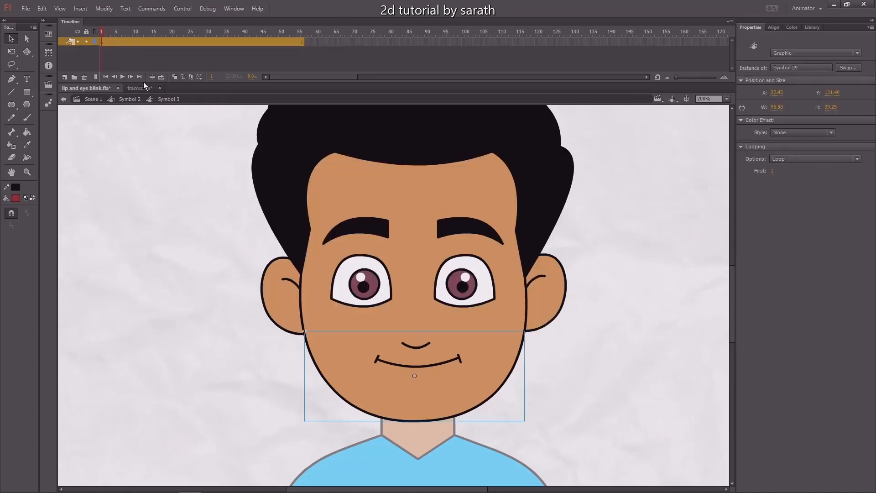
drag(127, 35, 58, 54)
drag(269, 202, 236, 223)
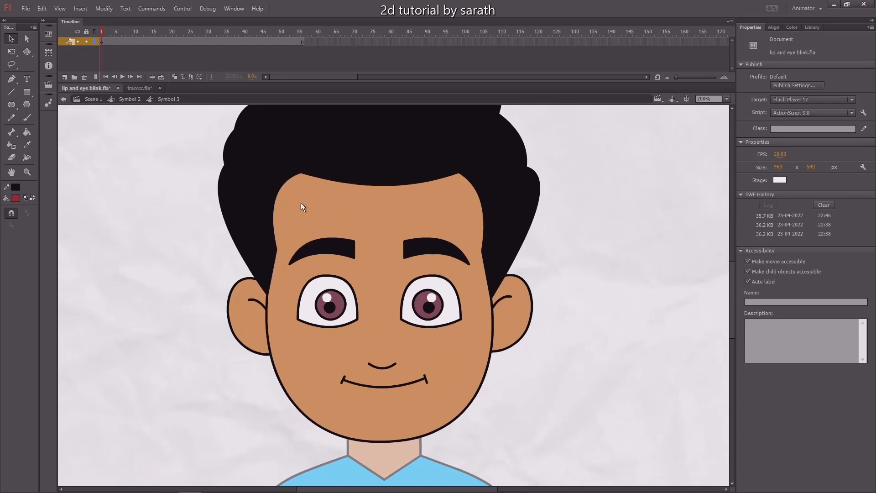
- Select all parts of the head and distribute them to separate layers
key(ctrl+1)
drag(265, 170, 499, 403)
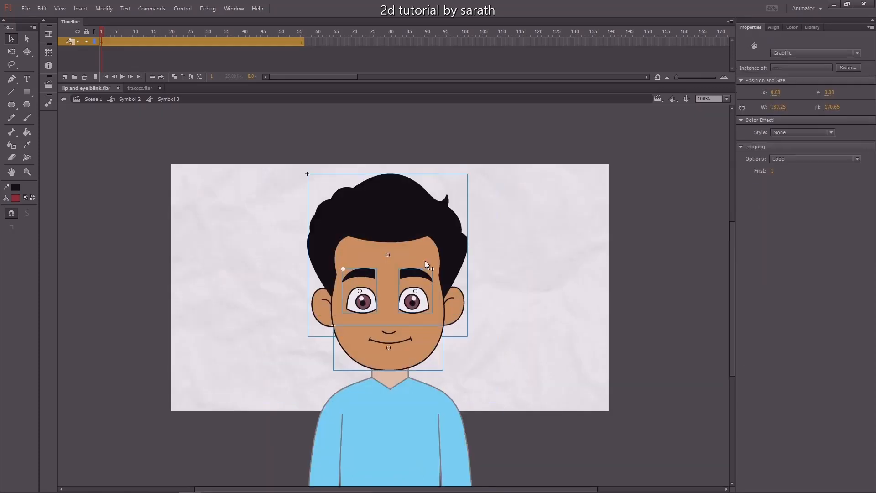
right_click(409, 231)
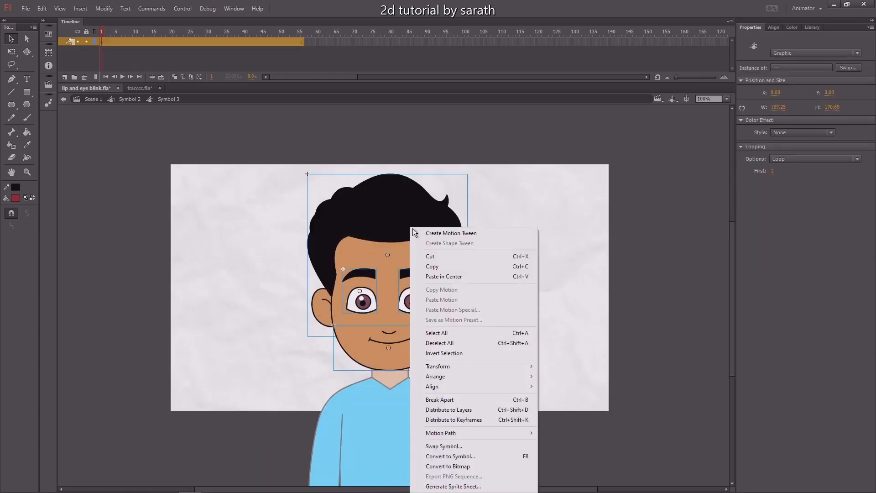
click(473, 410)
drag(154, 32, 89, 41)
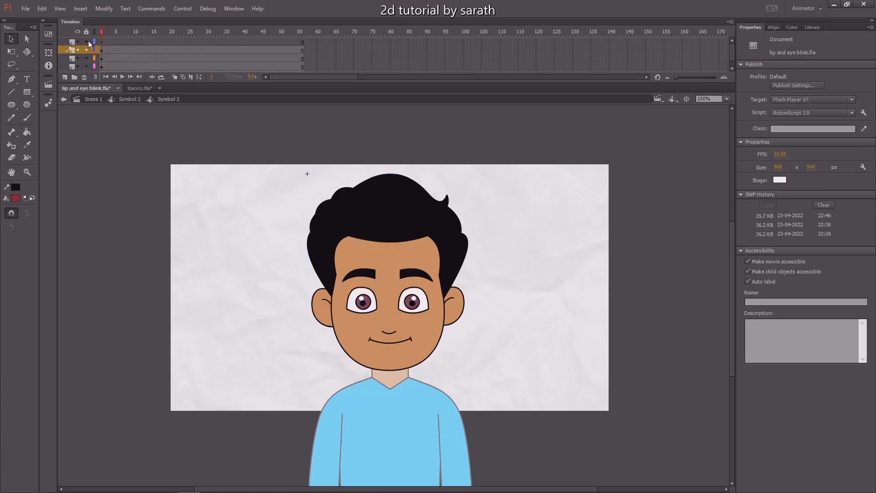
- Check the lips symbol on its own layer along the head timeline and save the file
drag(466, 338, 393, 282)
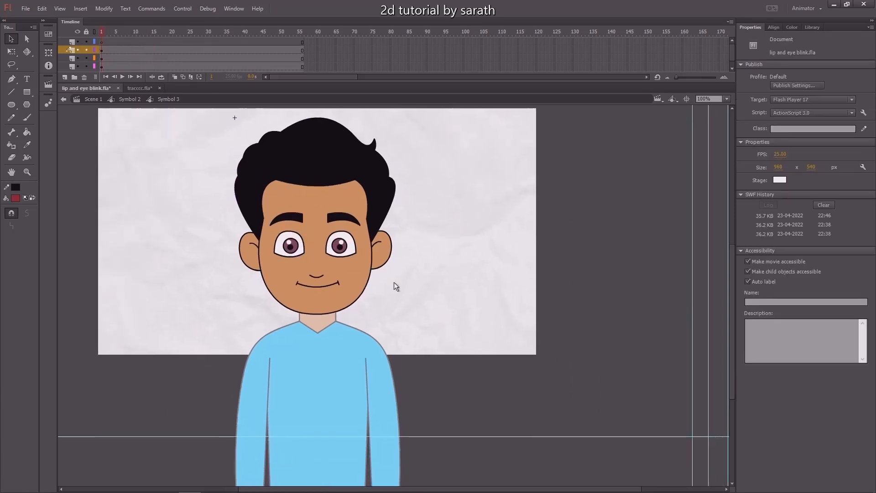
click(336, 284)
key(ctrl+=)
drag(220, 207, 210, 273)
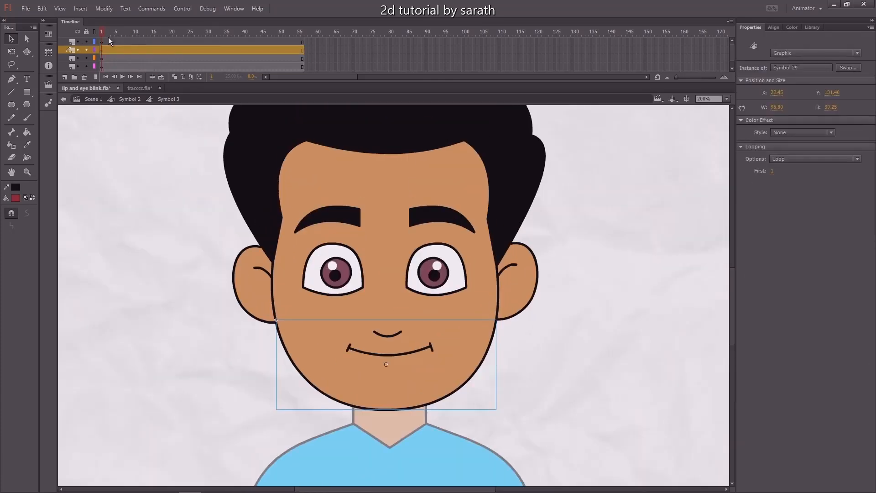
drag(104, 35, 126, 63)
drag(133, 67, 78, 69)
drag(146, 140, 120, 171)
key(ctrl+s)
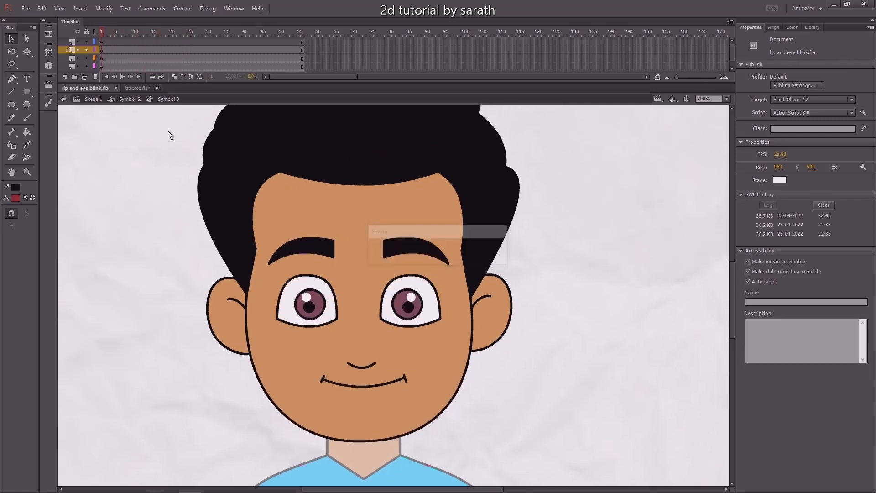